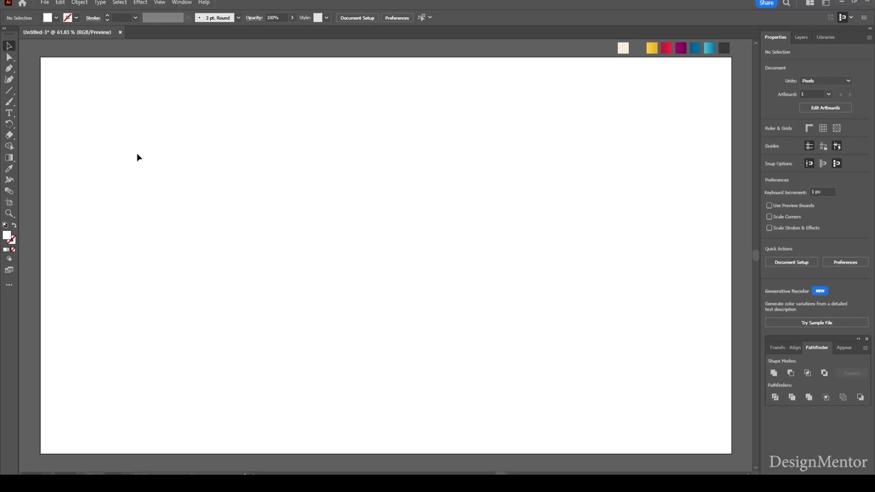
Set the fill to None and the stroke to black
{"action": "left_click", "coordinate": [56, 18]}
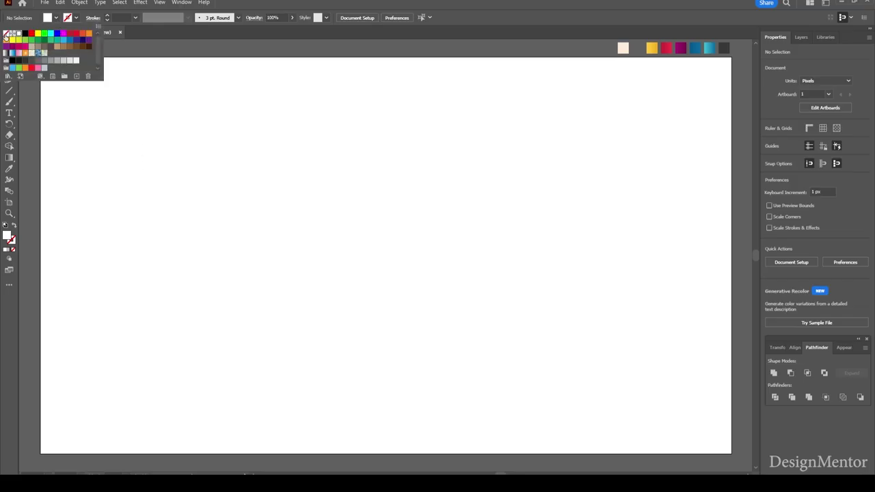
{"action": "left_click", "coordinate": [6, 34]}
{"action": "left_click", "coordinate": [77, 19]}
{"action": "left_click", "coordinate": [24, 34]}
Draw a 600×600 px ellipse and centre it on the artboard
{"action": "left_click_drag", "start_coordinate": [9, 90], "coordinate": [48, 100]}
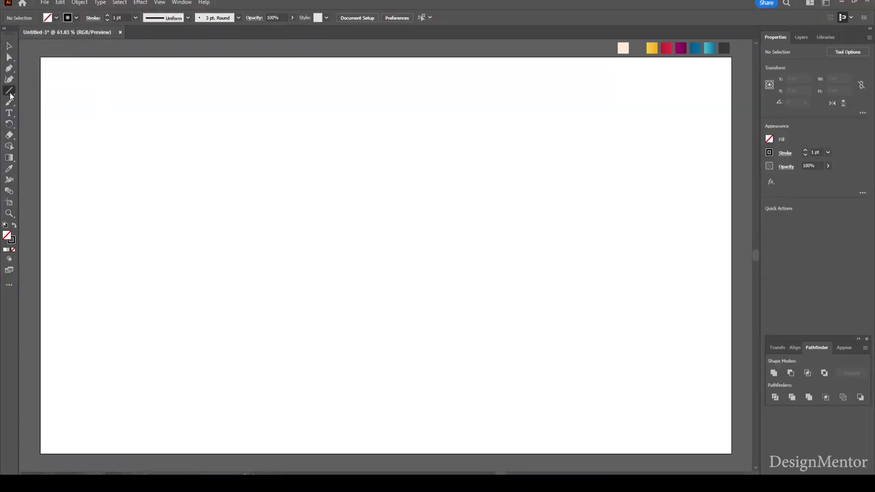
{"action": "left_click", "coordinate": [336, 150]}
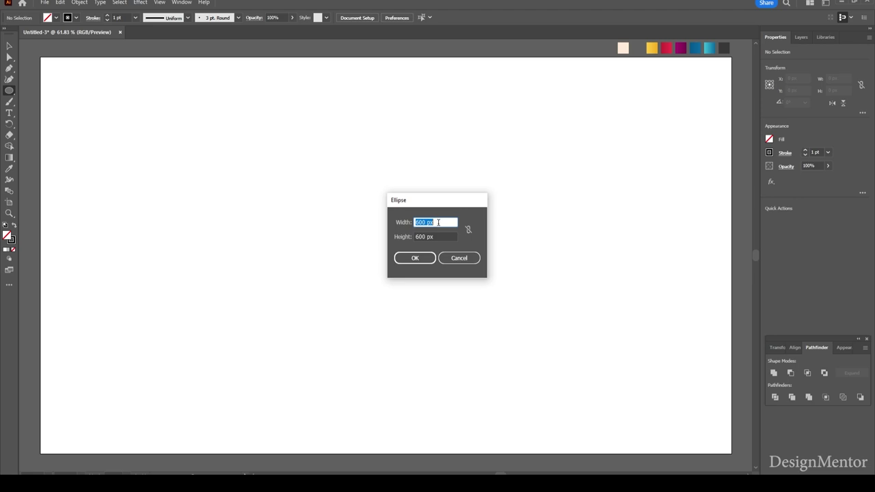
{"action": "left_click_drag", "start_coordinate": [436, 222], "coordinate": [389, 240]}
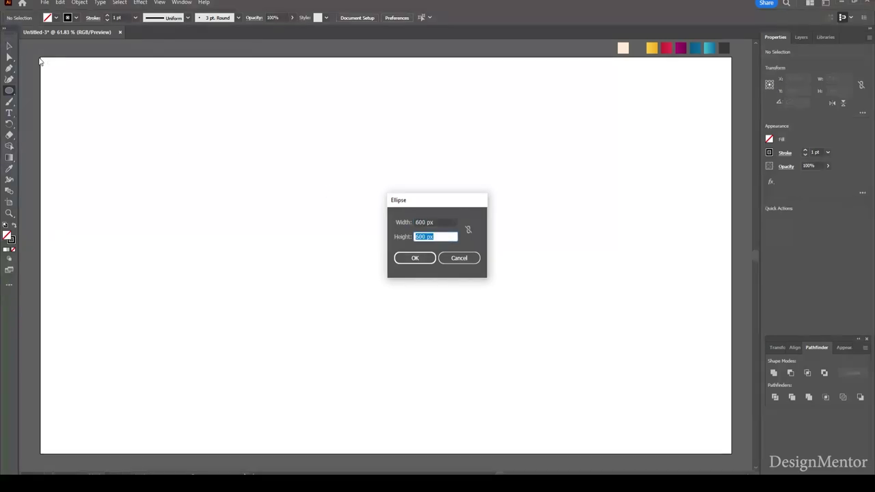
{"action": "left_click", "coordinate": [414, 257]}
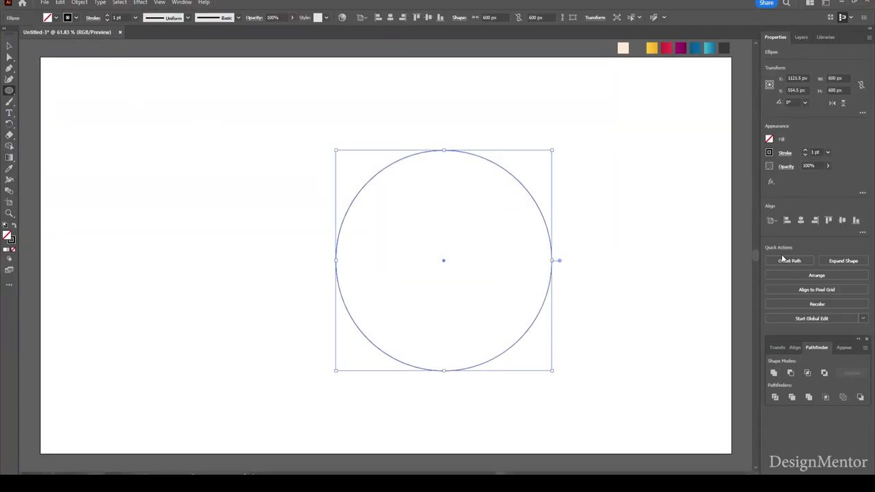
{"action": "left_click", "coordinate": [841, 222]}
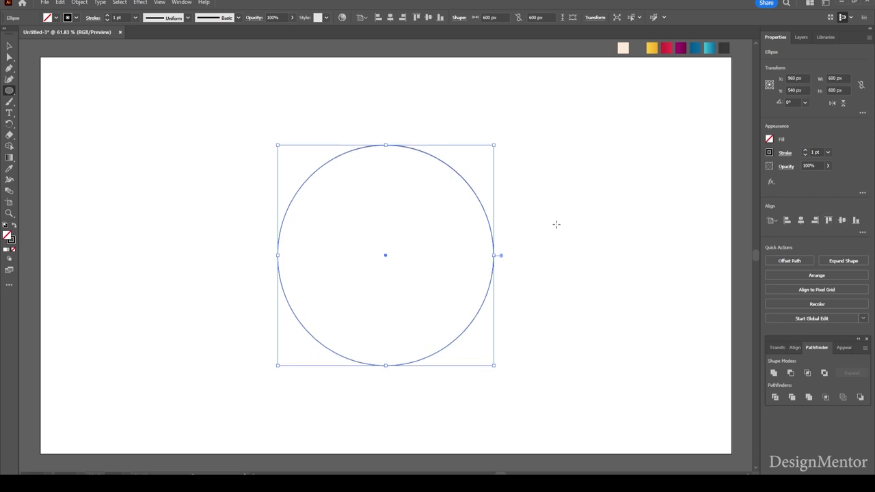
{"action": "key", "text": "v"}
{"action": "left_click", "coordinate": [608, 217]}
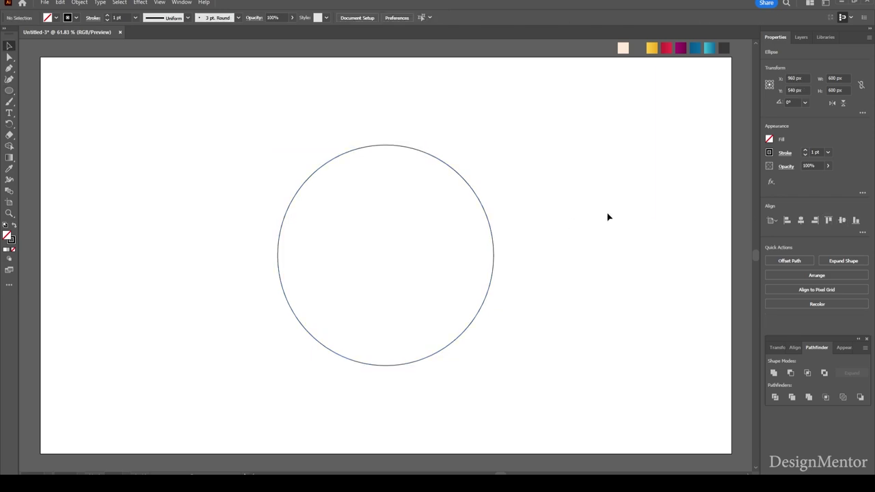
Create a 250×250 px square centred horizontally and vertically on the artboard
{"action": "left_click", "coordinate": [10, 92]}
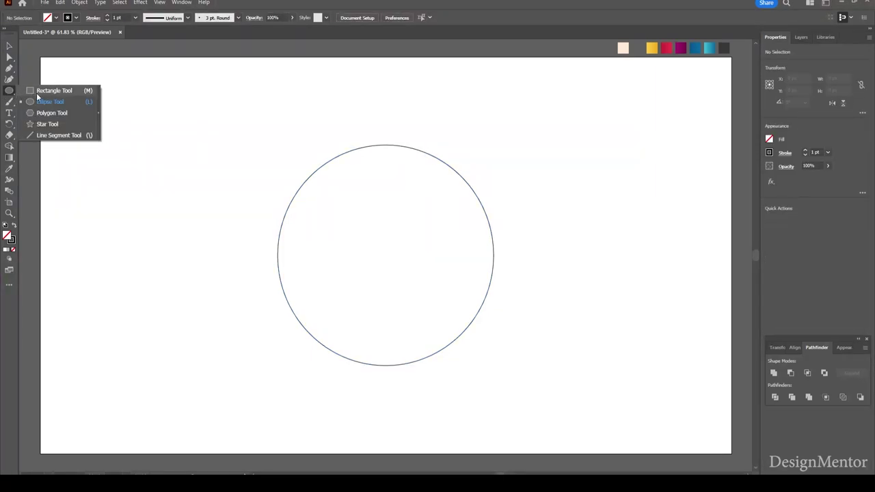
{"action": "left_click_drag", "start_coordinate": [10, 94], "coordinate": [41, 91]}
{"action": "left_click", "coordinate": [380, 240]}
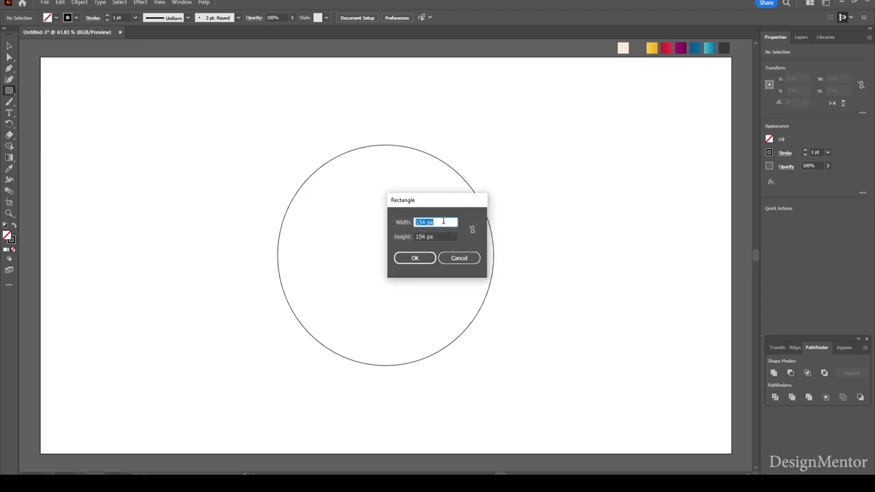
{"action": "type", "text": "250"}
{"action": "key", "text": "Tab"}
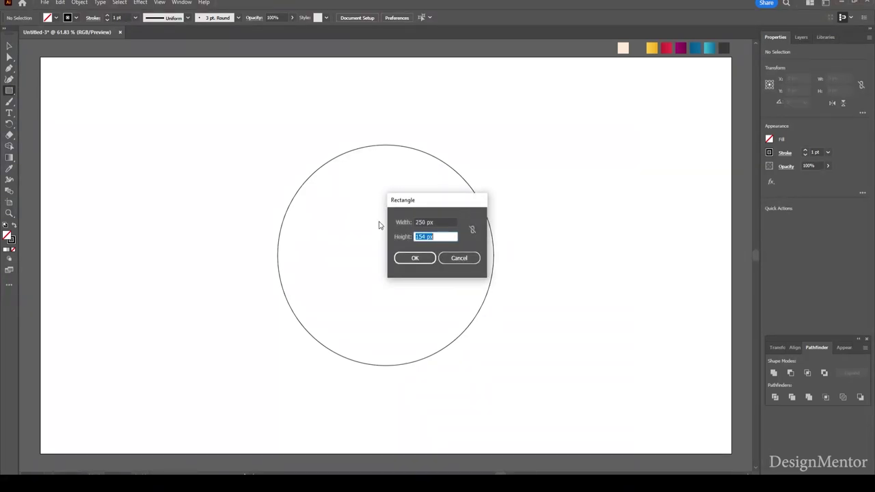
{"action": "type", "text": "250"}
{"action": "key", "text": "Return"}
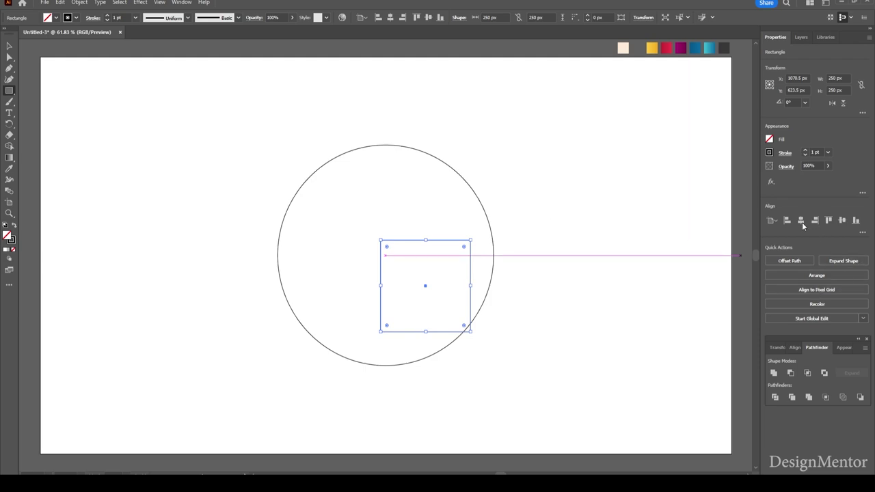
{"action": "left_click", "coordinate": [801, 220]}
{"action": "left_click", "coordinate": [842, 220]}
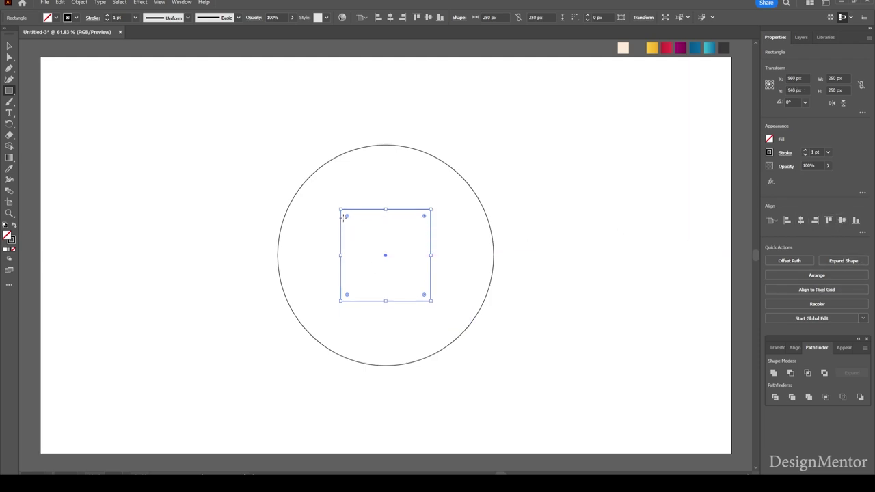
Move the square below the circle's bottom and round its corners to about 57 px
{"action": "key", "text": "v"}
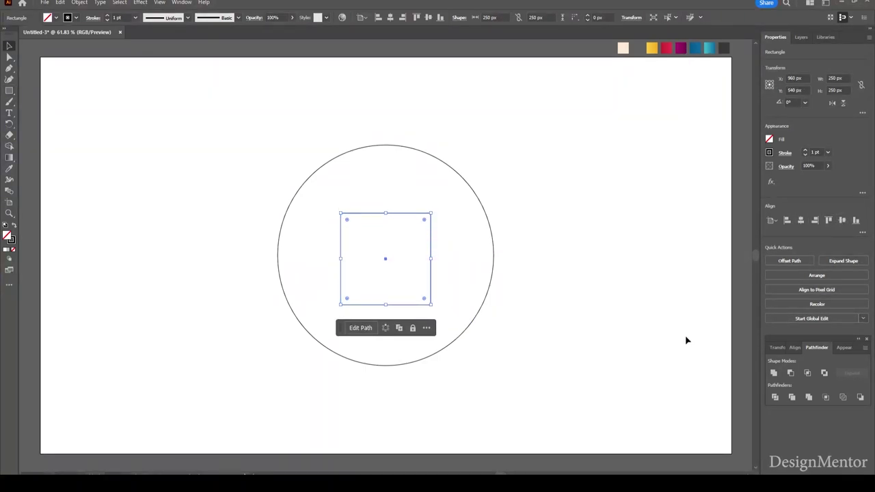
{"action": "key", "text": "shift+Down"}
{"action": "key", "text": "shift+Down"}
{"action": "key", "text": "shift+Down"}
{"action": "key", "text": "shift+Down"}
{"action": "key", "text": "shift+Down"}
{"action": "key", "text": "shift+Down"}
{"action": "key", "text": "shift+Down"}
{"action": "key", "text": "shift+Down"}
{"action": "key", "text": "shift+Down"}
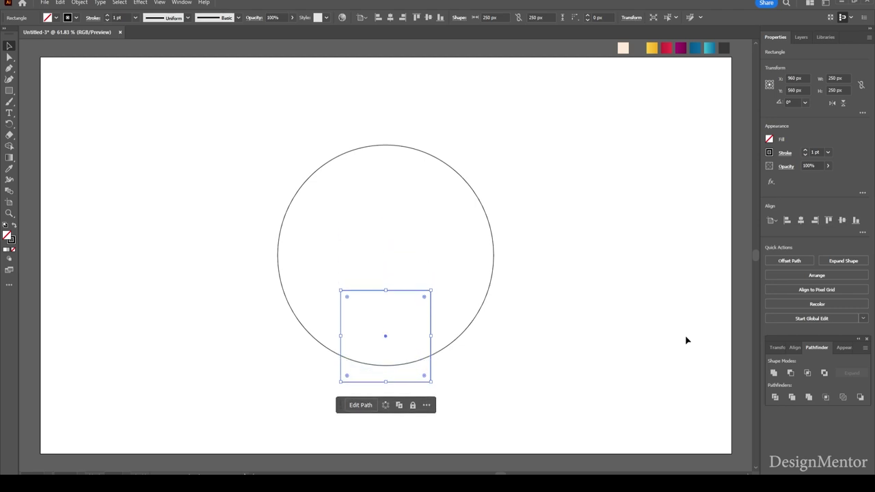
{"action": "key", "text": "shift+Down"}
{"action": "key", "text": "shift+Down"}
{"action": "key", "text": "shift+Down"}
{"action": "key", "text": "shift+Down"}
{"action": "key", "text": "shift+Down"}
{"action": "key", "text": "shift+Down"}
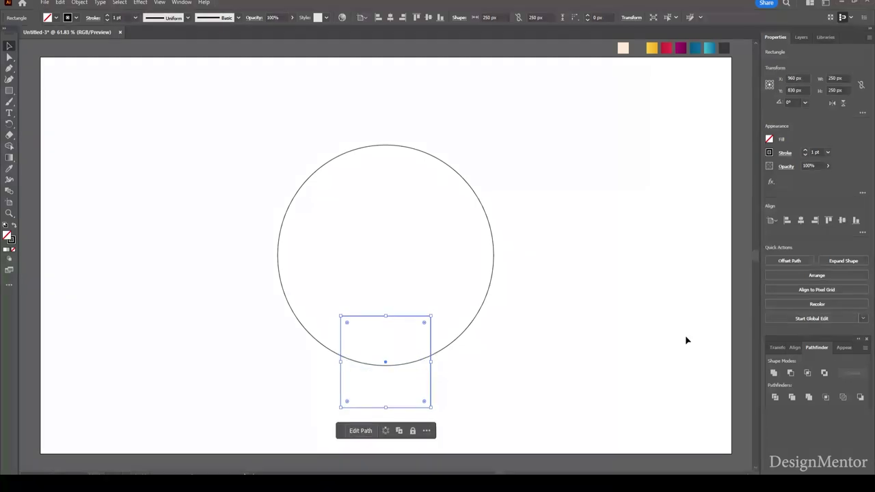
{"action": "left_click", "coordinate": [347, 328]}
{"action": "mouse_move", "coordinate": [362, 285]}
{"action": "left_mouse_down"}
{"action": "mouse_move", "coordinate": [410, 329]}
{"action": "mouse_move", "coordinate": [350, 327]}
{"action": "mouse_move", "coordinate": [357, 335]}
{"action": "left_mouse_up"}
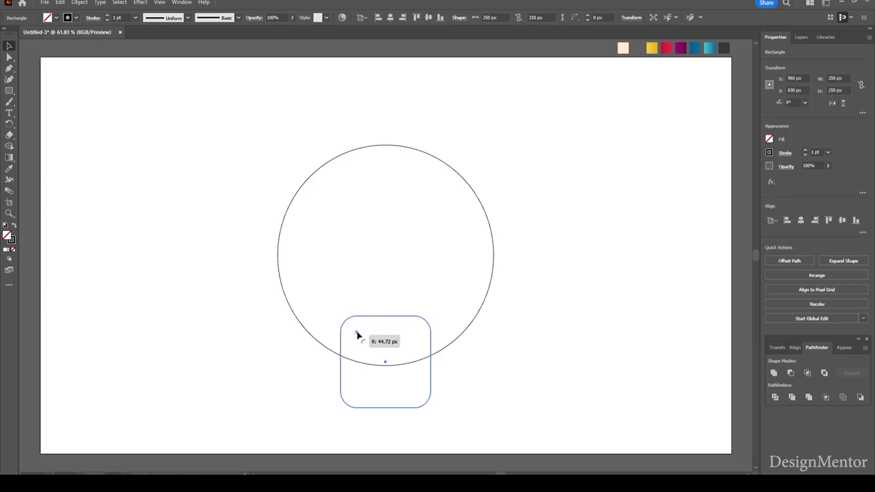
{"action": "left_click_drag", "start_coordinate": [357, 335], "coordinate": [363, 340]}
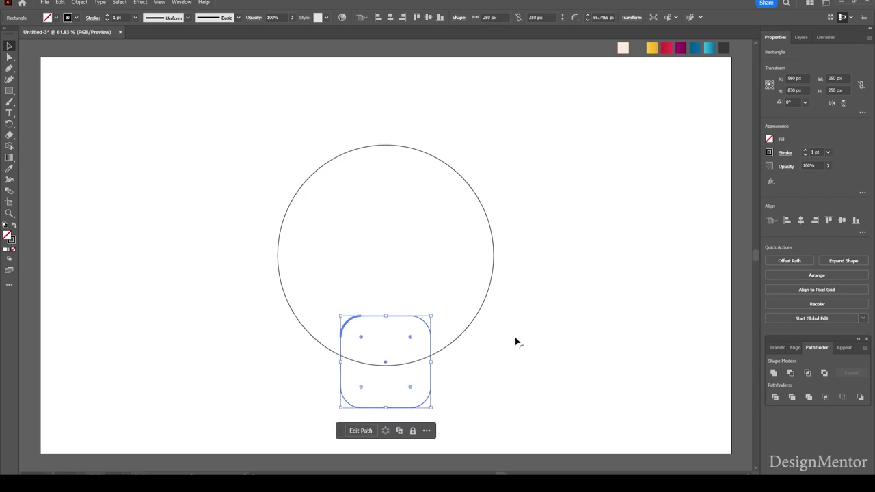
{"action": "left_click", "coordinate": [426, 316]}
{"action": "left_click_drag", "start_coordinate": [371, 287], "coordinate": [421, 333]}
{"action": "key", "text": "Down"}
{"action": "key", "text": "Down"}
{"action": "key", "text": "Down"}
{"action": "key", "text": "Down"}
{"action": "key", "text": "Down"}
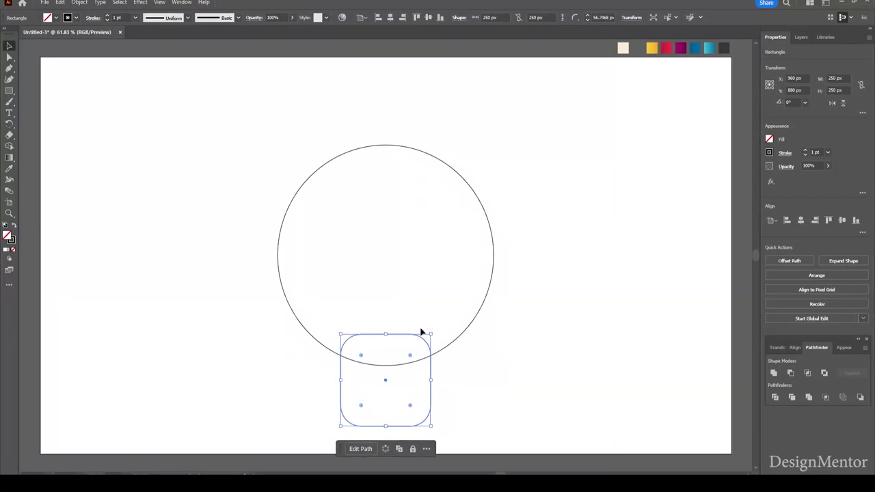
Select the circle and rounded square together and nudge them slightly upward
{"action": "left_click", "coordinate": [598, 315]}
{"action": "left_click_drag", "start_coordinate": [251, 184], "coordinate": [513, 363]}
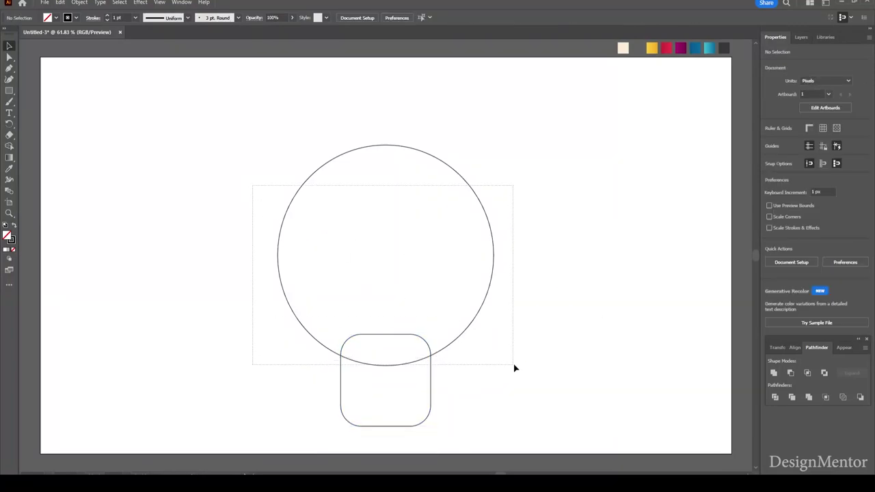
{"action": "key", "text": "Up"}
{"action": "key", "text": "Up"}
{"action": "key", "text": "Up"}
{"action": "key", "text": "Up"}
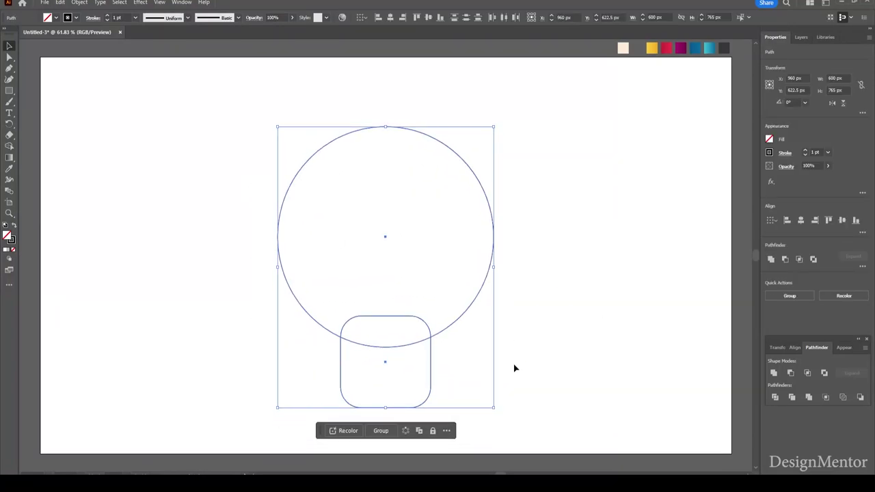
{"action": "key", "text": "Up"}
{"action": "key", "text": "Up"}
{"action": "key", "text": "Up"}
{"action": "key", "text": "Up"}
{"action": "key", "text": "Down"}
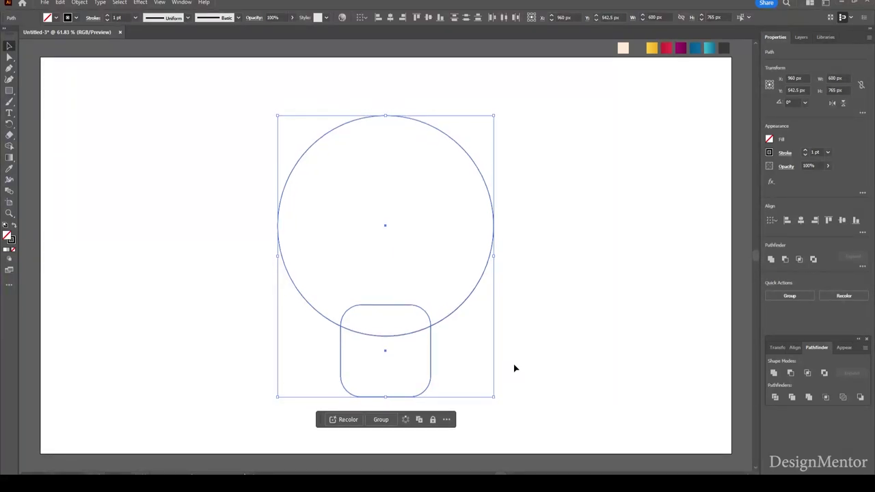
{"action": "left_click", "coordinate": [515, 365]}
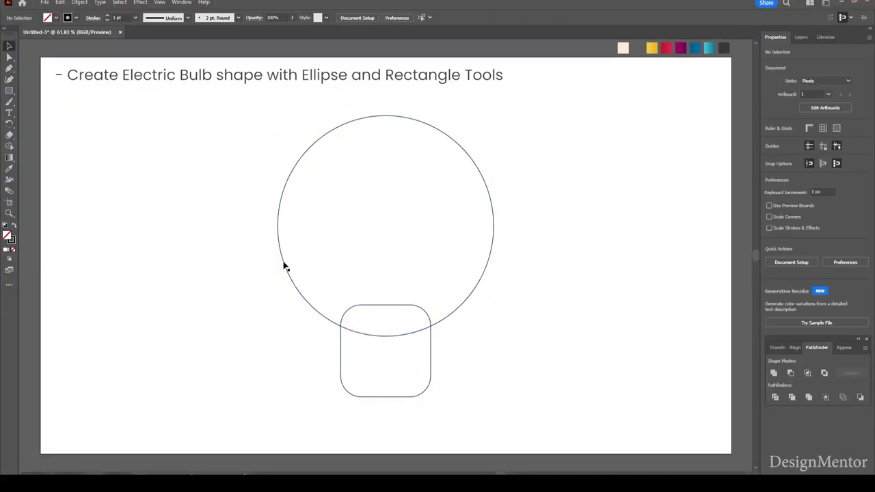
Draw a curved Pen path joining the circle's lower left edge to the base
{"action": "left_click_drag", "start_coordinate": [248, 240], "coordinate": [452, 376]}
{"action": "left_click", "coordinate": [624, 346]}
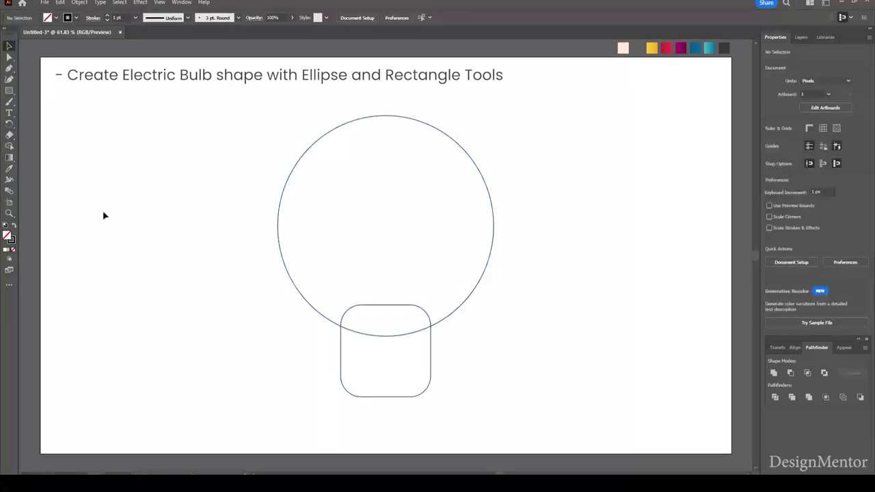
{"action": "key", "text": "p"}
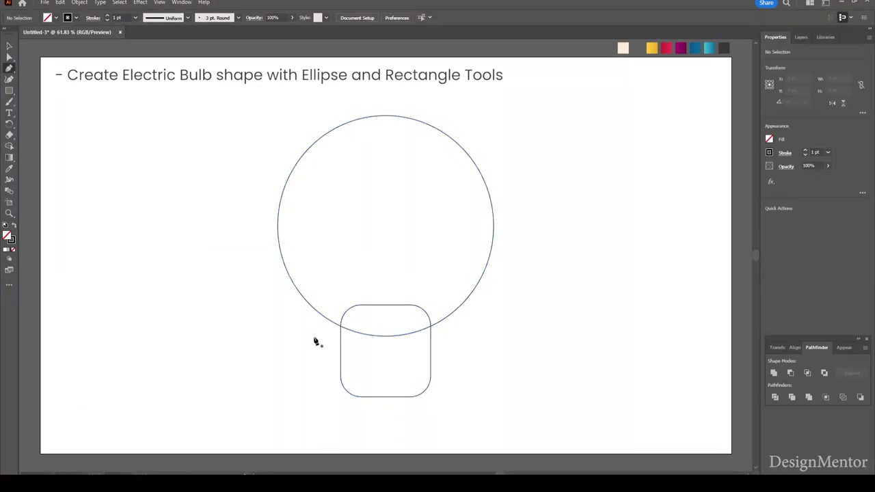
{"action": "left_click", "coordinate": [298, 292]}
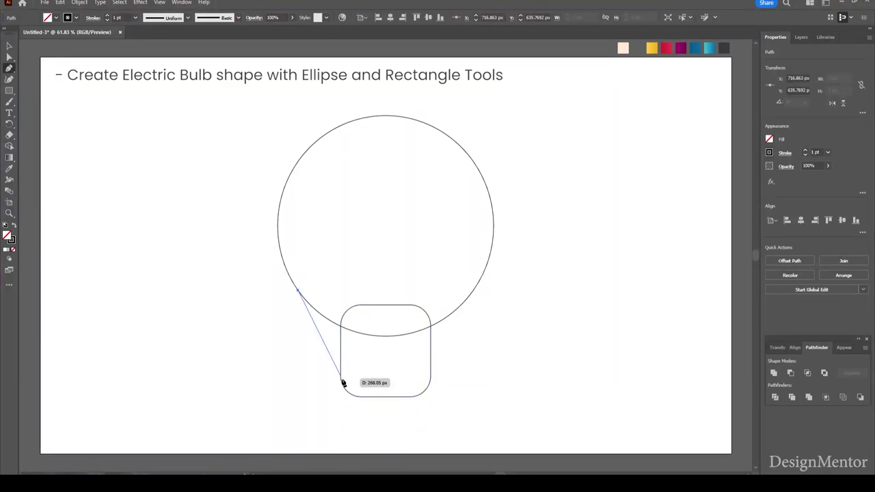
{"action": "mouse_move", "coordinate": [341, 378]}
{"action": "left_mouse_down"}
{"action": "mouse_move", "coordinate": [341, 428]}
{"action": "mouse_move", "coordinate": [344, 418]}
{"action": "left_mouse_up"}
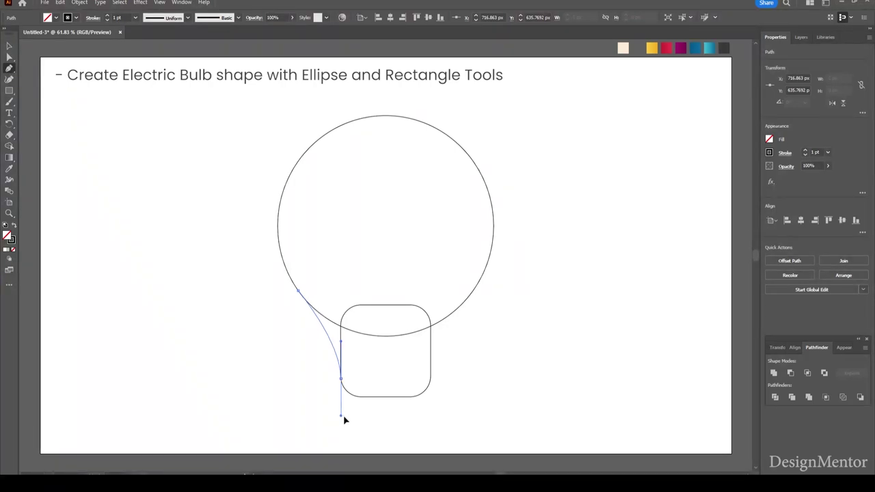
{"action": "key", "text": "a"}
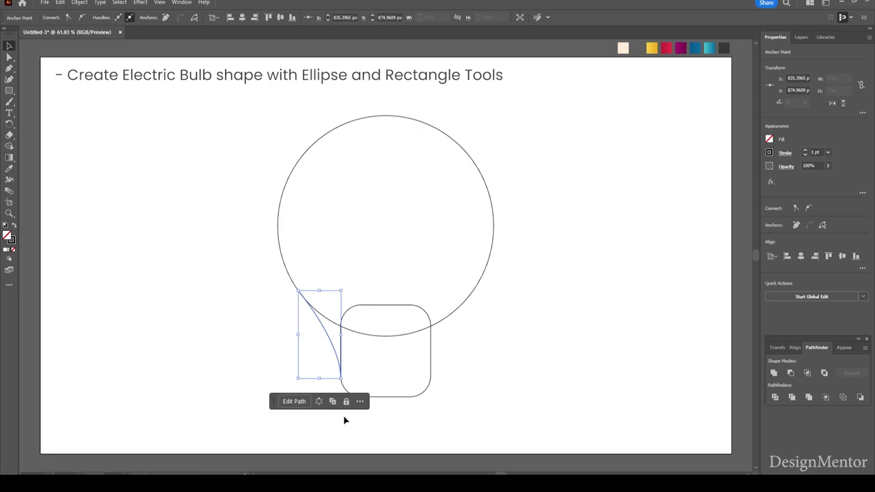
{"action": "left_click", "coordinate": [294, 390]}
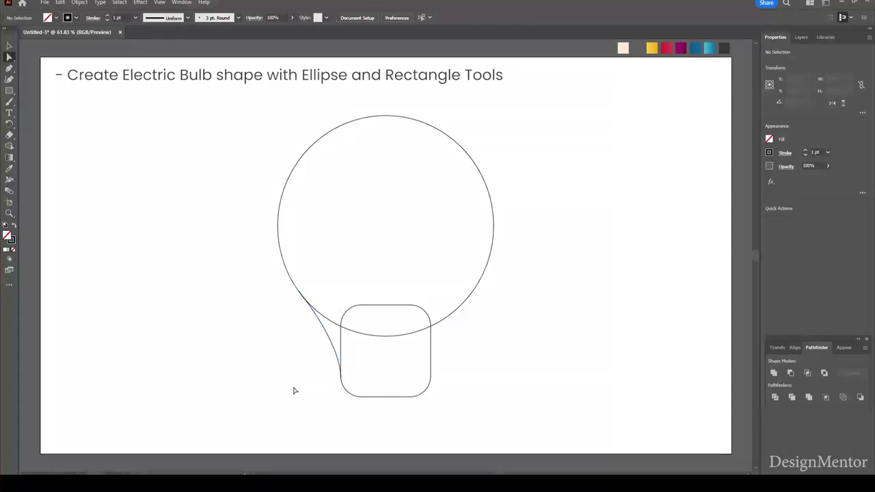
Make a vertically reflected copy of the left curve
{"action": "key", "text": "v"}
{"action": "left_click", "coordinate": [329, 342]}
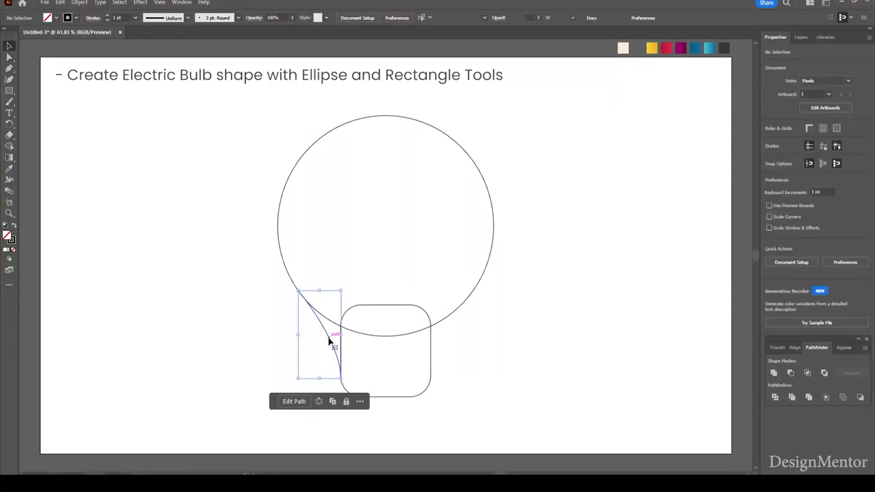
{"action": "left_click", "coordinate": [79, 3]}
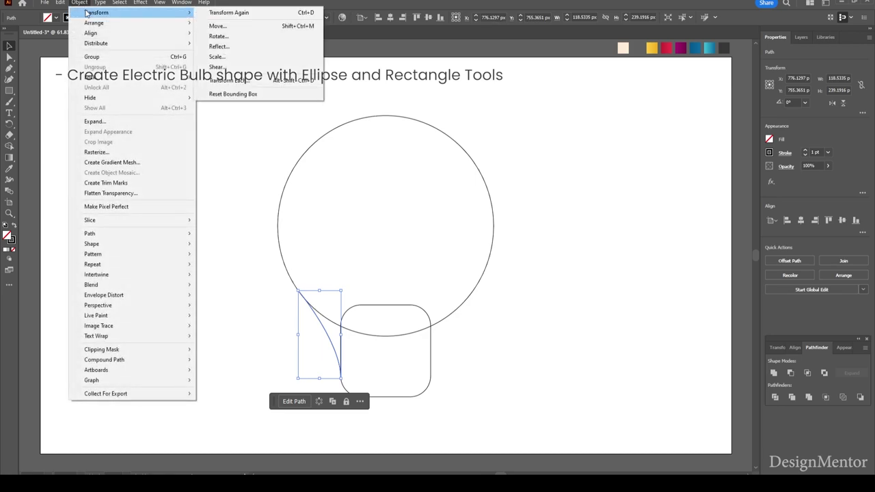
{"action": "left_click", "coordinate": [233, 46]}
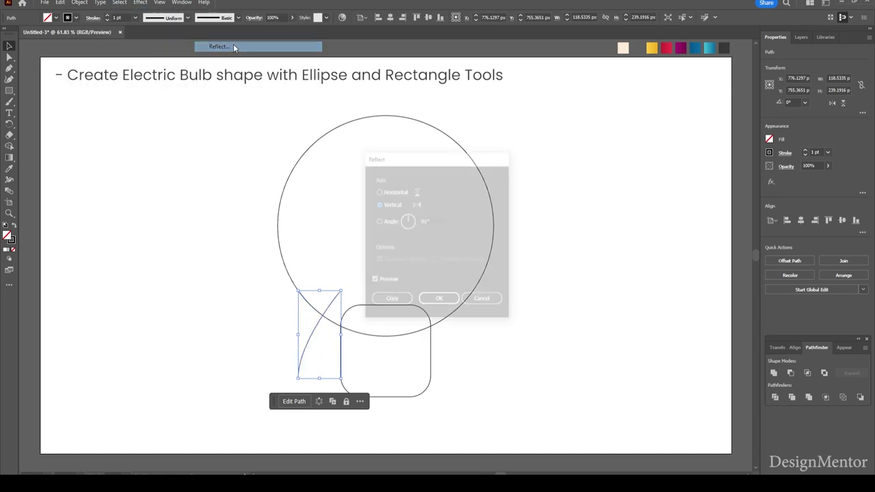
{"action": "left_click", "coordinate": [392, 298]}
Nudge the mirrored curve right until it meets the circle and base
{"action": "key", "text": "shift+Right"}
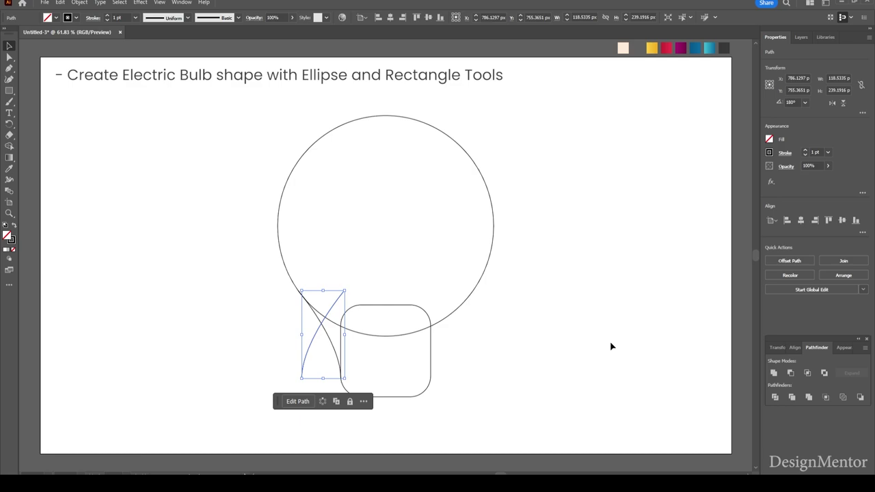
{"action": "key", "text": "shift+Right"}
{"action": "key", "text": "shift+Right"}
{"action": "key", "text": "shift+Right"}
{"action": "key", "text": "shift+Right"}
{"action": "key", "text": "shift+Right"}
{"action": "key", "text": "shift+Right"}
{"action": "key", "text": "shift+Right"}
{"action": "key", "text": "shift+Right"}
{"action": "key", "text": "shift+Right"}
{"action": "key", "text": "shift+Right"}
{"action": "key", "text": "shift+Right"}
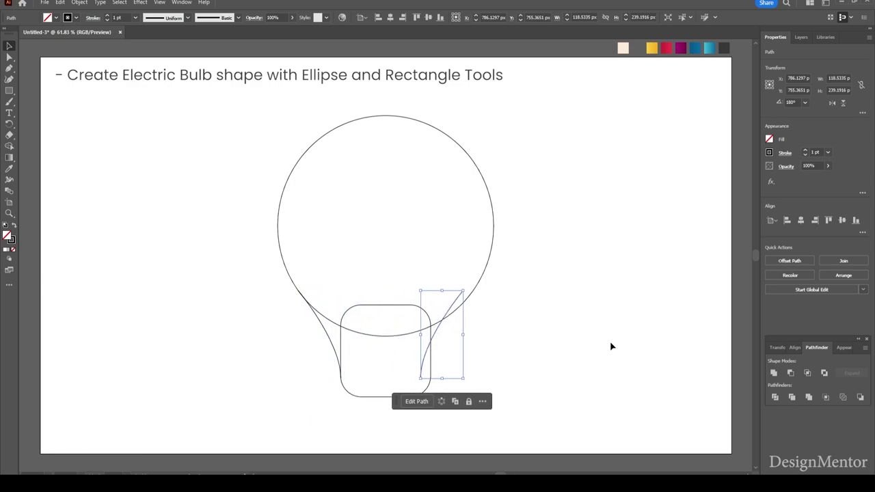
{"action": "key", "text": "shift+Right"}
{"action": "key", "text": "shift+Right"}
{"action": "key", "text": "Left"}
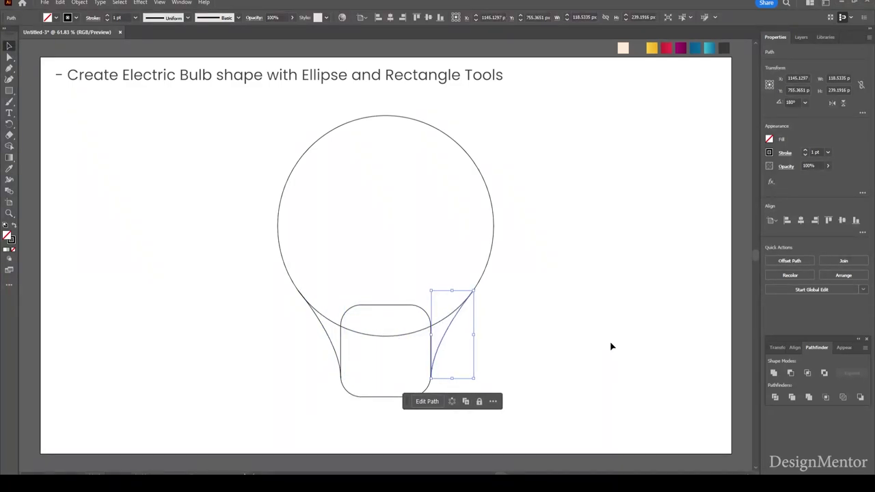
{"action": "key", "text": "Left"}
{"action": "key", "text": "Left"}
{"action": "key", "text": "Left"}
{"action": "left_click", "coordinate": [611, 347]}
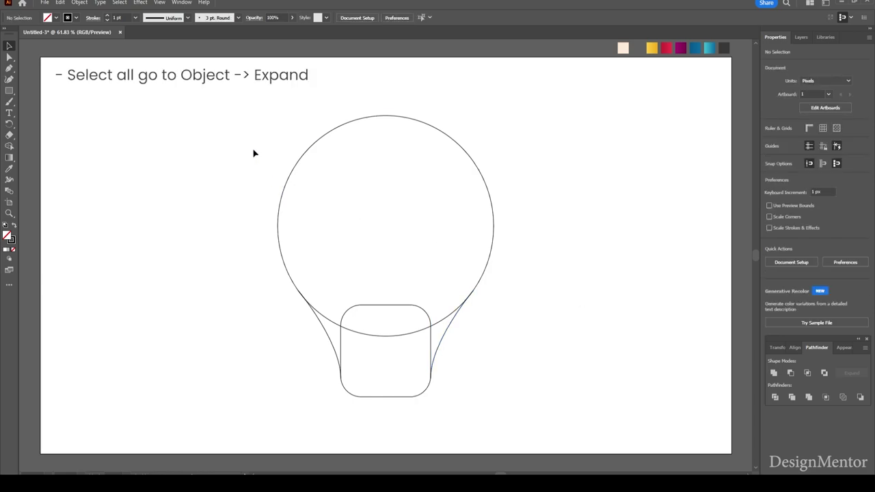
Expand the fill and stroke of all the bulb shapes
{"action": "mouse_move", "coordinate": [253, 153]}
{"action": "left_mouse_down"}
{"action": "mouse_move", "coordinate": [531, 322]}
{"action": "mouse_move", "coordinate": [555, 354]}
{"action": "left_mouse_up"}
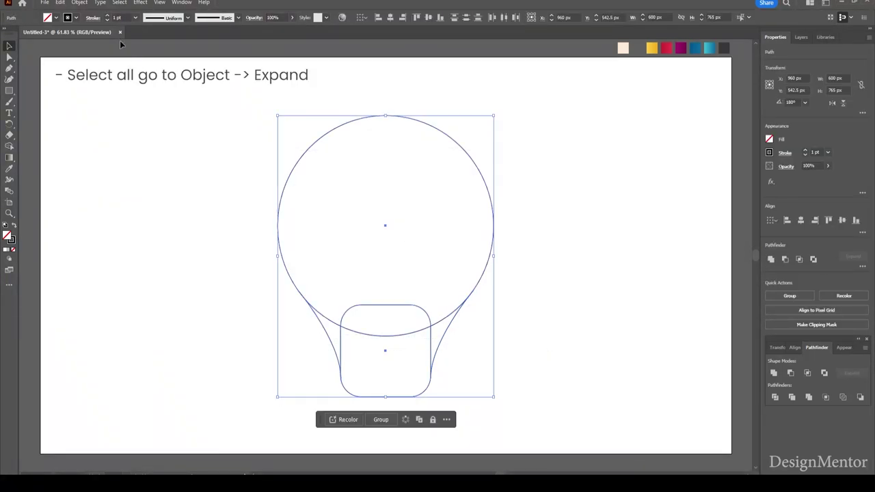
{"action": "left_click", "coordinate": [79, 3]}
{"action": "left_click", "coordinate": [89, 120]}
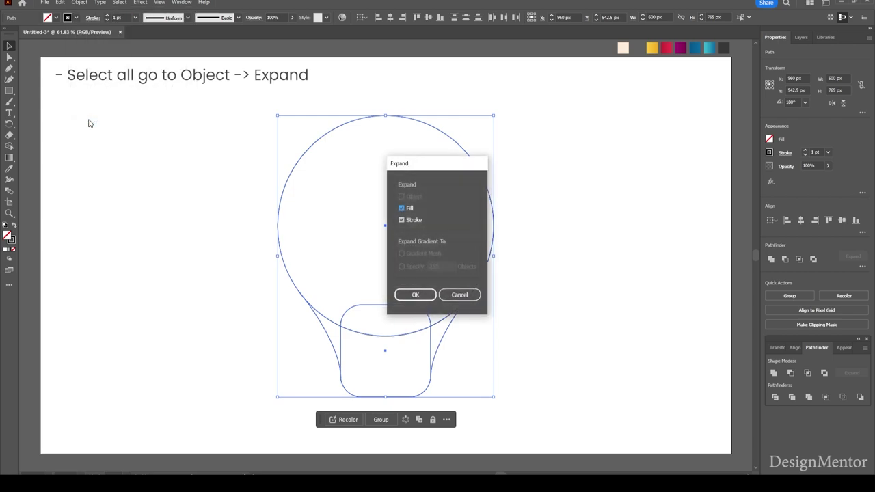
{"action": "left_click", "coordinate": [420, 300]}
{"action": "left_click", "coordinate": [80, 2]}
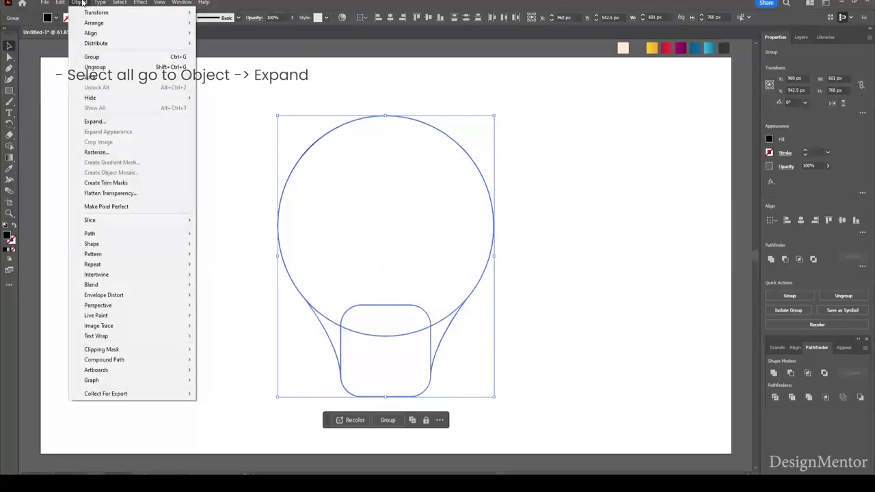
{"action": "left_click", "coordinate": [98, 124]}
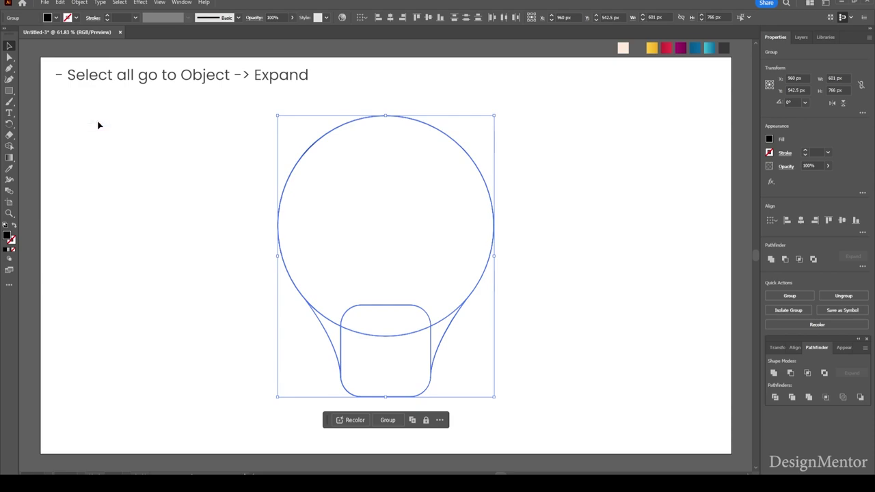
{"action": "left_click", "coordinate": [603, 271]}
Merge circle, base and both side slivers into one shape with Shape Builder
{"action": "mouse_move", "coordinate": [242, 162]}
{"action": "left_mouse_down"}
{"action": "mouse_move", "coordinate": [484, 349]}
{"action": "mouse_move", "coordinate": [538, 367]}
{"action": "left_mouse_up"}
{"action": "key", "text": "shift+m"}
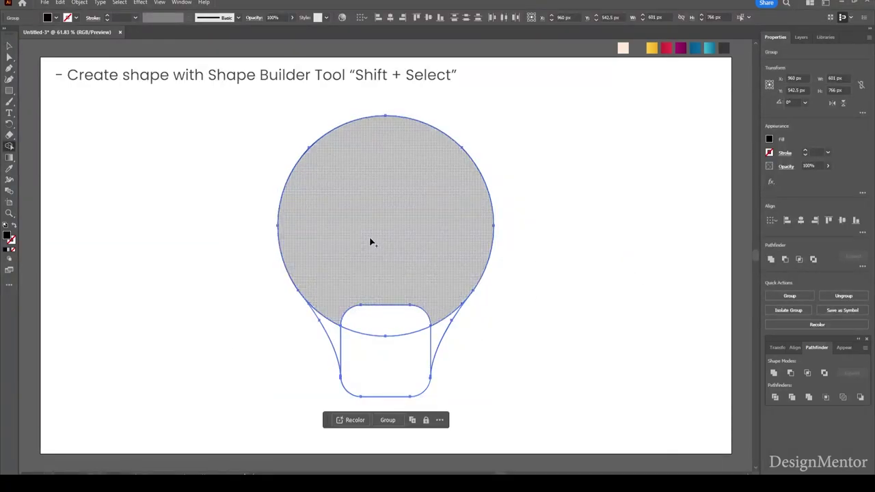
{"action": "mouse_move", "coordinate": [369, 239]}
{"action": "left_mouse_down"}
{"action": "mouse_move", "coordinate": [379, 351]}
{"action": "mouse_move", "coordinate": [353, 324]}
{"action": "left_mouse_up"}
{"action": "left_click", "coordinate": [330, 345]}
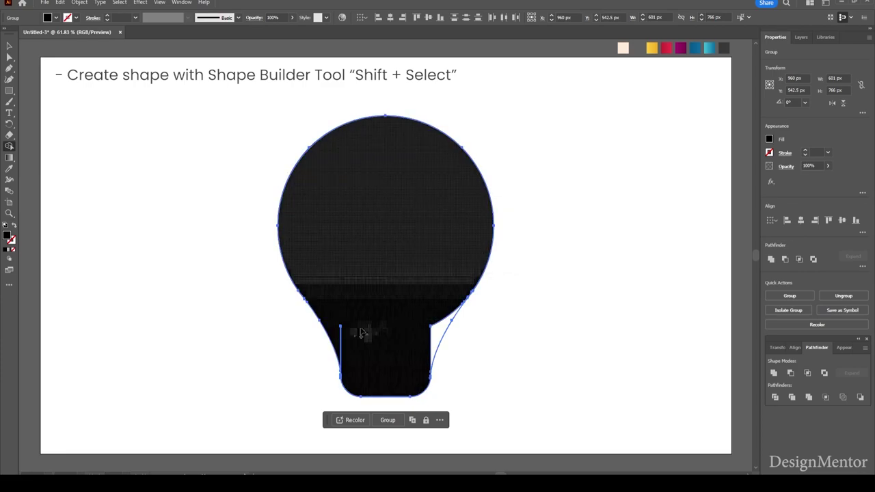
{"action": "left_click", "coordinate": [438, 335]}
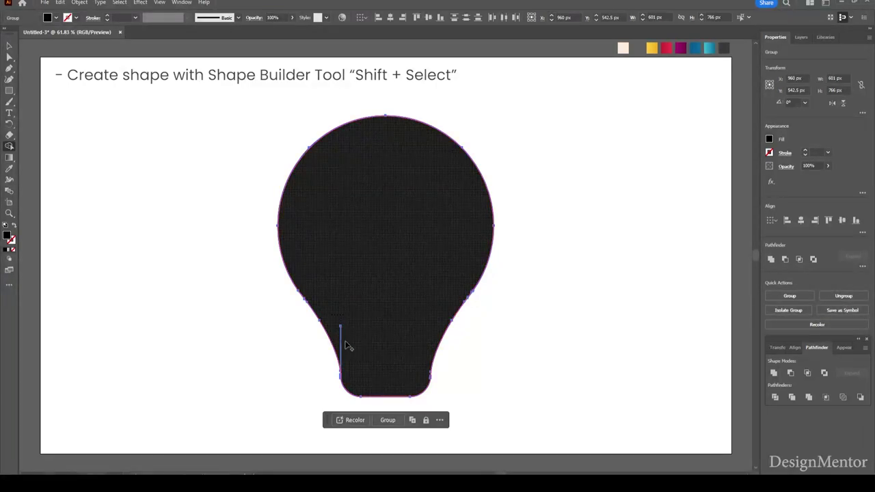
{"action": "left_click", "coordinate": [347, 347]}
{"action": "key", "text": "v"}
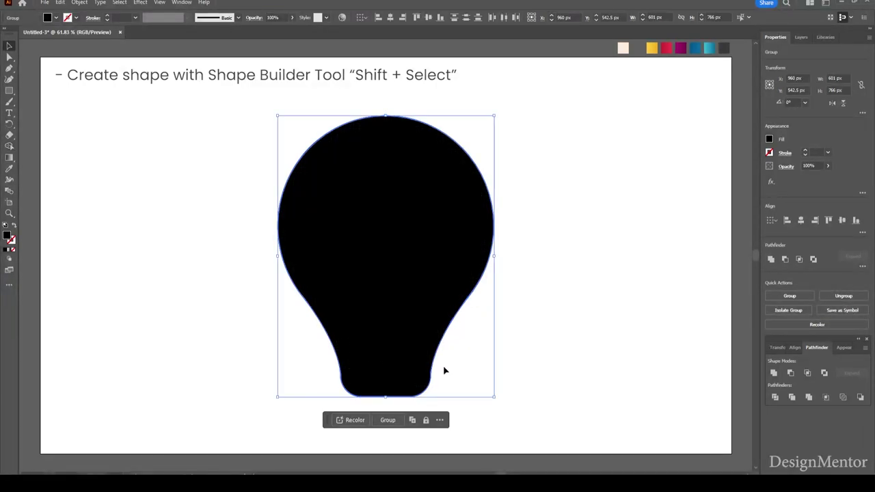
{"action": "left_click", "coordinate": [568, 367]}
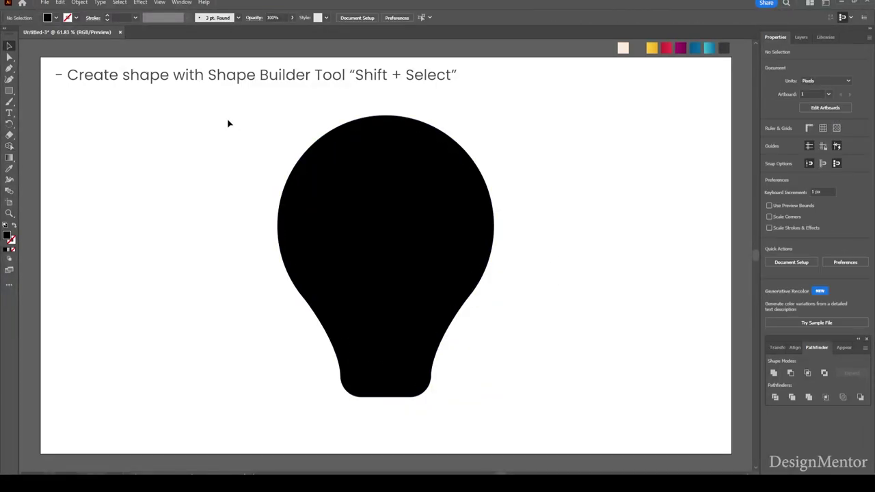
{"action": "left_click_drag", "start_coordinate": [263, 113], "coordinate": [554, 271]}
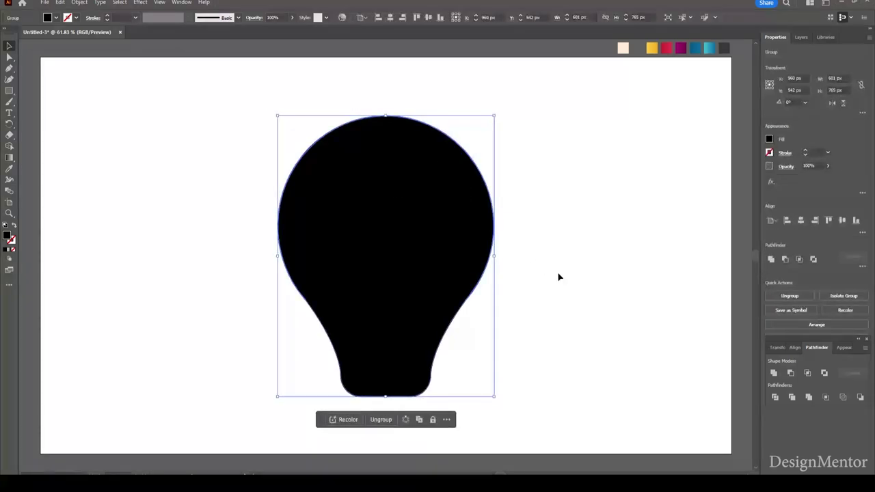
Fill the bulb with a light grey swatch
{"action": "left_click", "coordinate": [57, 18]}
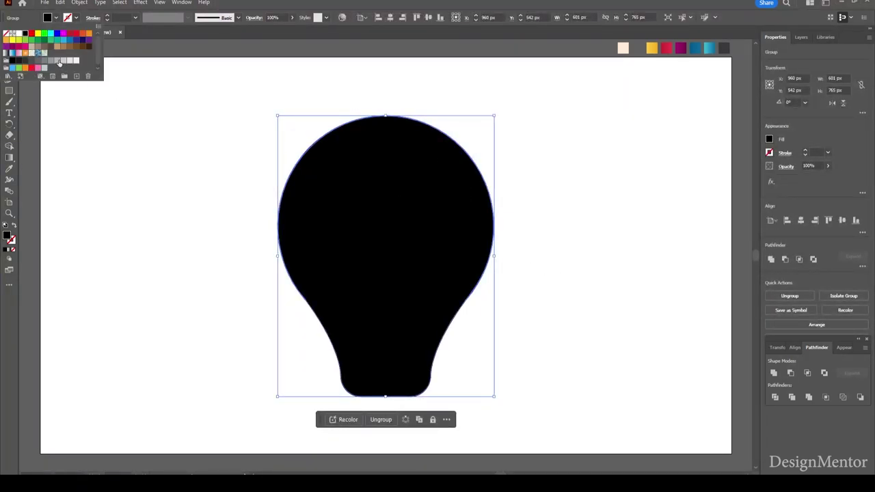
{"action": "left_click", "coordinate": [49, 63]}
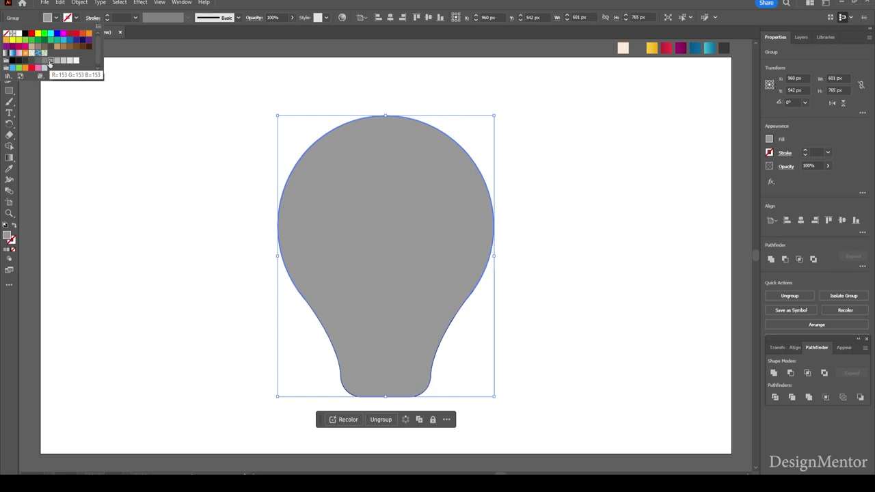
{"action": "left_click", "coordinate": [54, 61]}
{"action": "key", "text": "Return"}
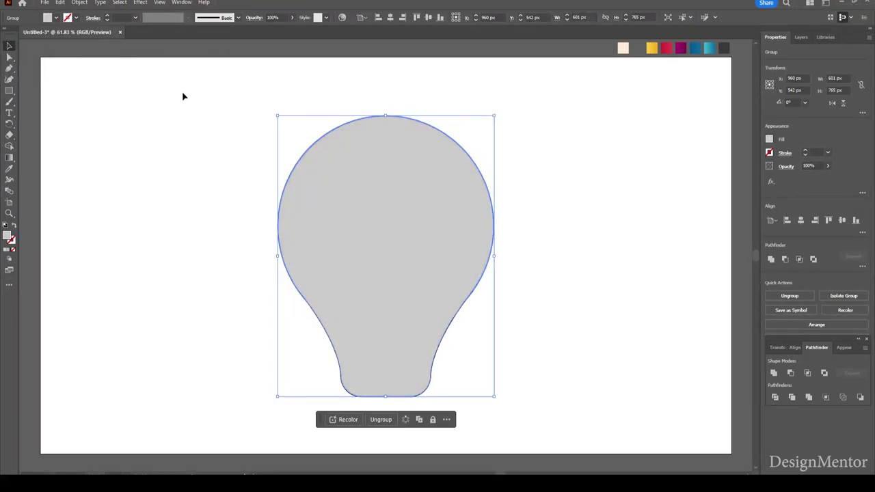
{"action": "left_click", "coordinate": [182, 97]}
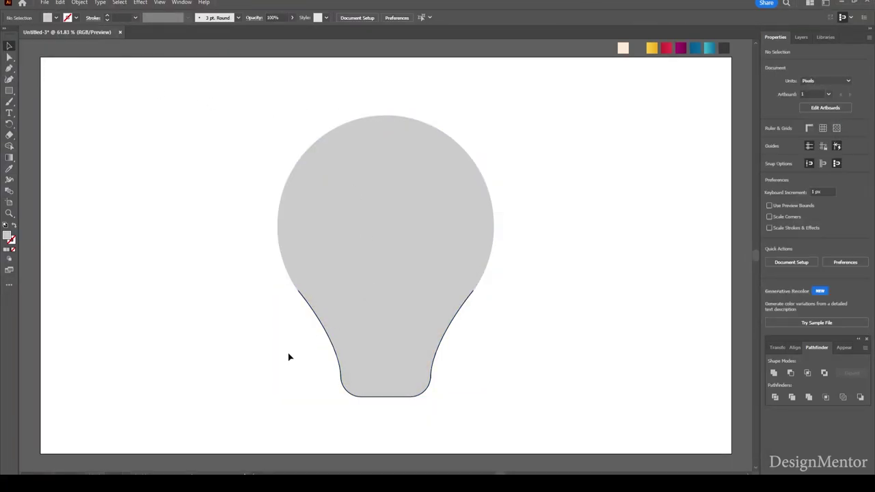
Delete the leftover left and right curve outlines along the bulb's sides
{"action": "left_click", "coordinate": [336, 353]}
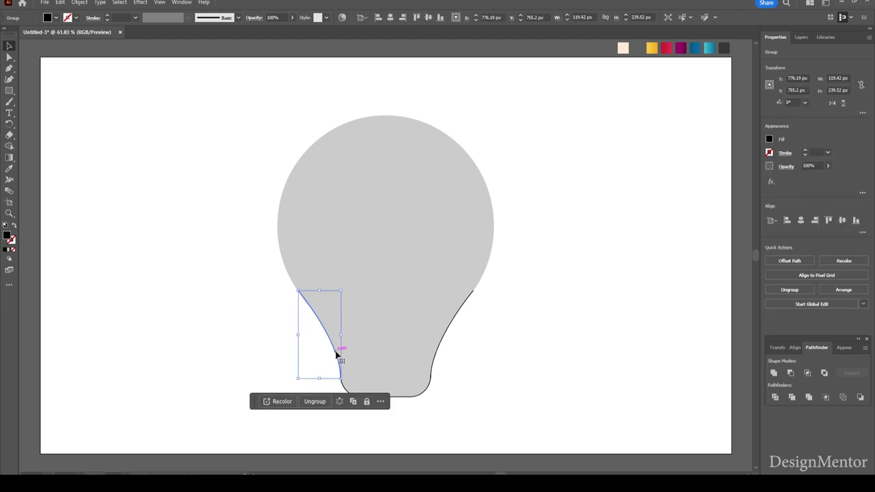
{"action": "key", "text": "Delete"}
{"action": "left_click", "coordinate": [342, 378]}
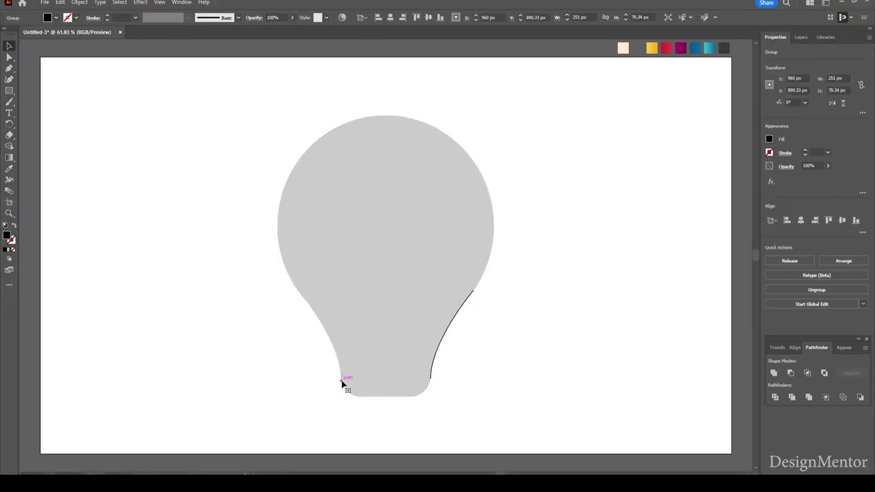
{"action": "left_click", "coordinate": [444, 346]}
{"action": "key", "text": "Delete"}
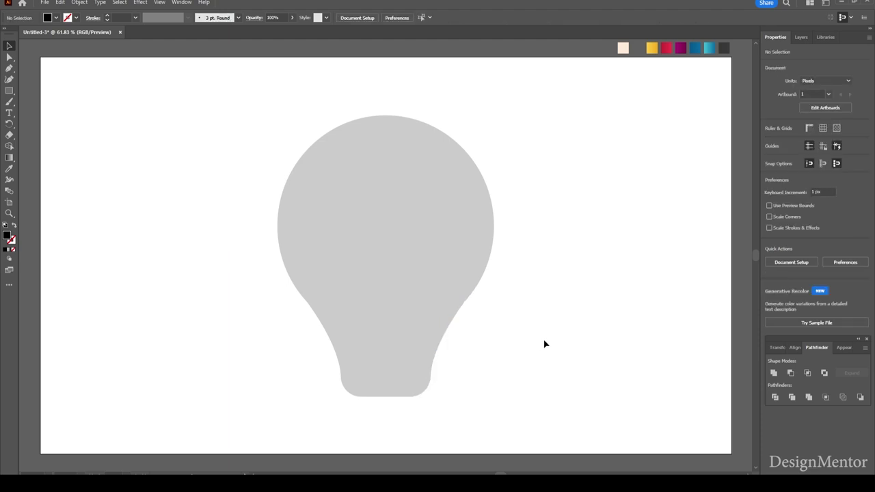
Draw a roughly 152 px square at the bulb's top centre and fill it dark grey
{"action": "left_click", "coordinate": [8, 91]}
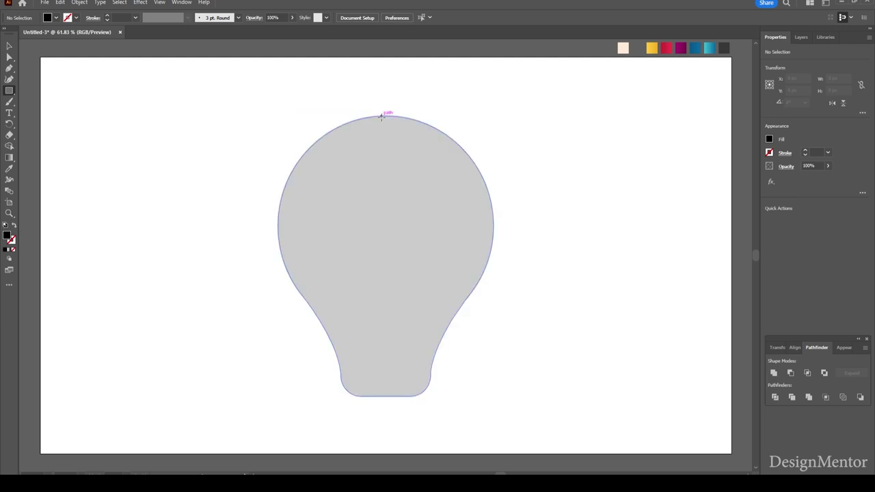
{"action": "left_click_drag", "start_coordinate": [382, 115], "coordinate": [435, 172]}
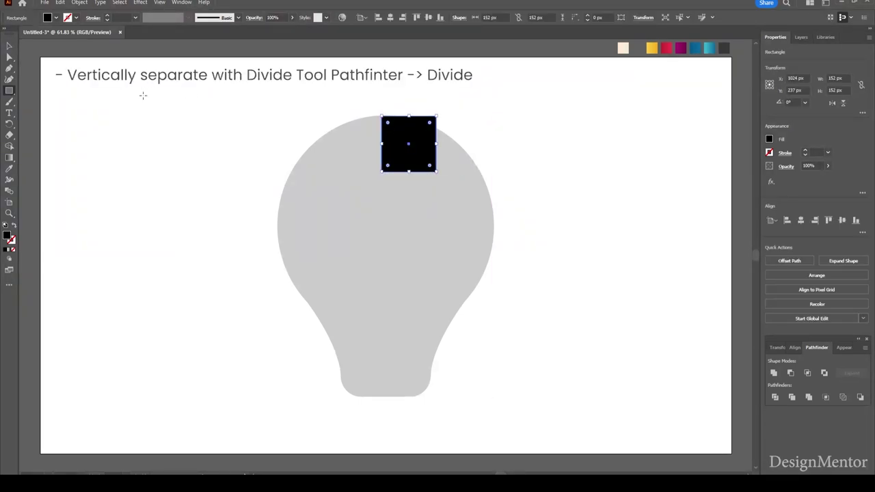
{"action": "key", "text": "v"}
{"action": "left_click", "coordinate": [56, 18]}
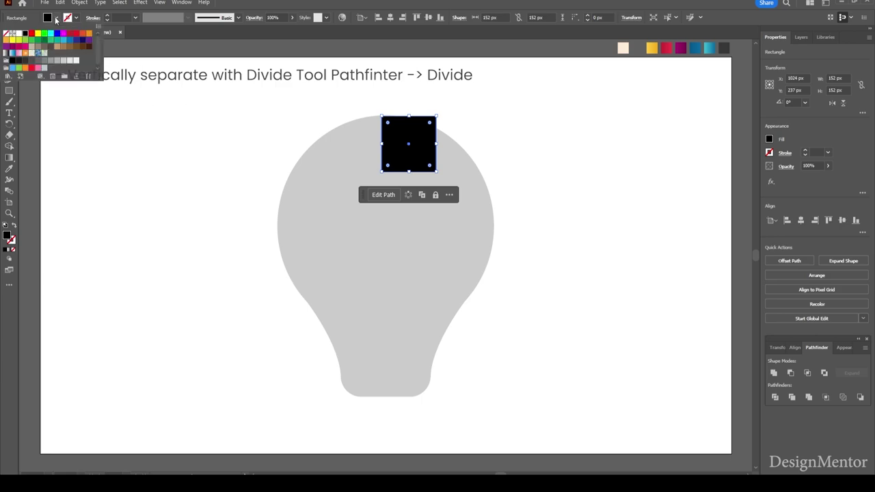
{"action": "left_click", "coordinate": [38, 61]}
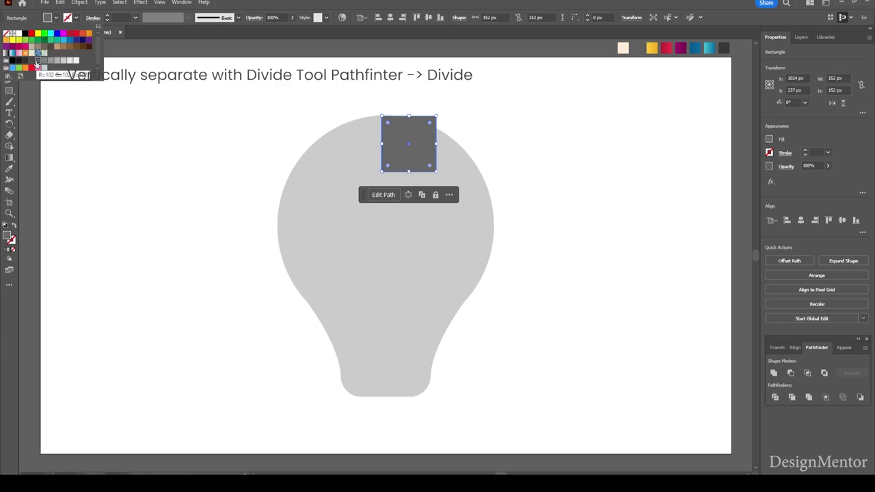
{"action": "left_click", "coordinate": [34, 45]}
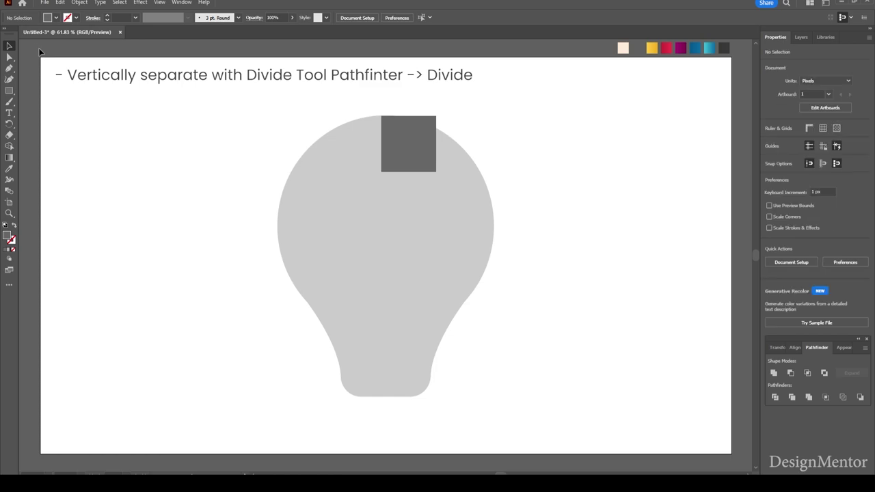
Draw a black horizontal line across the top of the bulb
{"action": "mouse_move", "coordinate": [9, 90]}
{"action": "left_mouse_down"}
{"action": "mouse_move", "coordinate": [59, 115]}
{"action": "mouse_move", "coordinate": [59, 135]}
{"action": "left_mouse_up"}
{"action": "left_click_drag", "start_coordinate": [252, 172], "coordinate": [529, 172]}
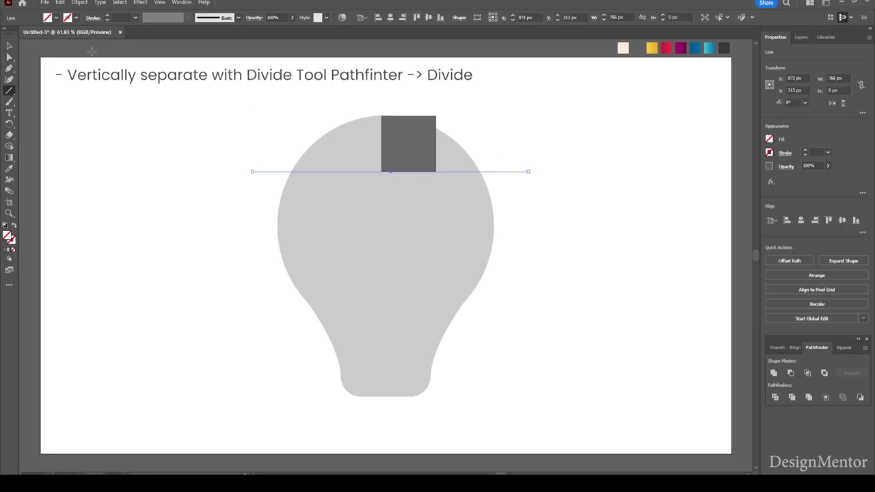
{"action": "left_click", "coordinate": [77, 18]}
{"action": "left_click", "coordinate": [24, 33]}
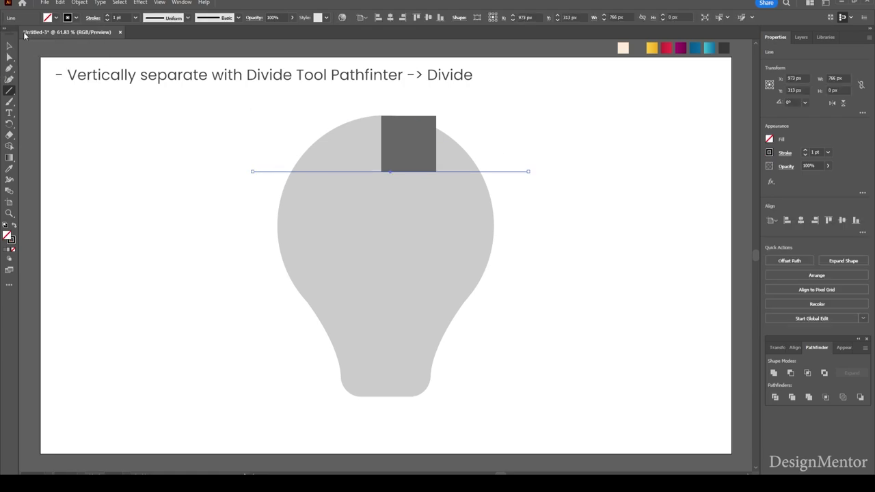
{"action": "key", "text": "v"}
{"action": "left_click", "coordinate": [244, 154]}
{"action": "left_click_drag", "start_coordinate": [228, 151], "coordinate": [266, 191]}
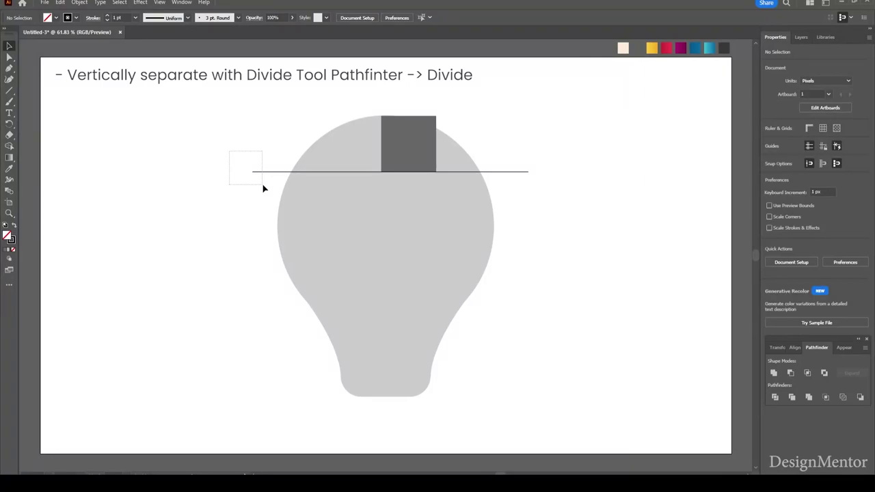
Move a copy of the dark square just below the line, deleting the original
{"action": "left_click", "coordinate": [422, 149]}
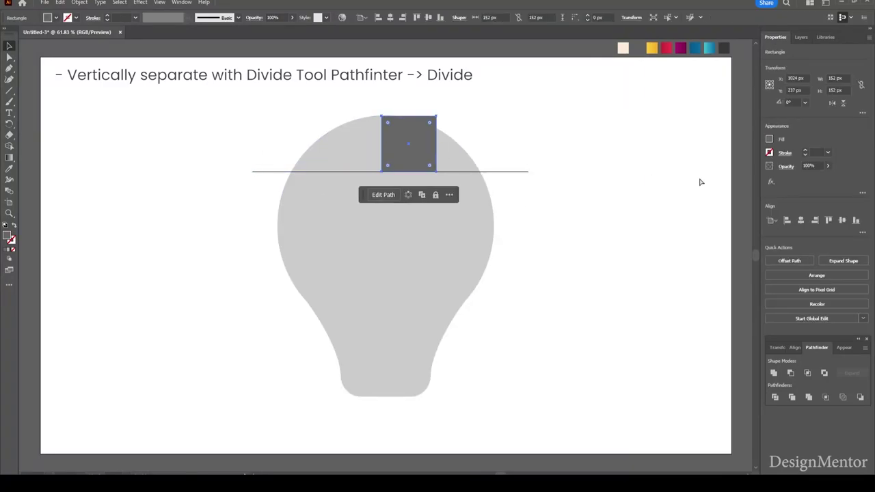
{"action": "key", "text": "alt+shift+Down"}
{"action": "key", "text": "shift+Down"}
{"action": "key", "text": "shift+Down"}
{"action": "key", "text": "shift+Down"}
{"action": "key", "text": "shift+Down"}
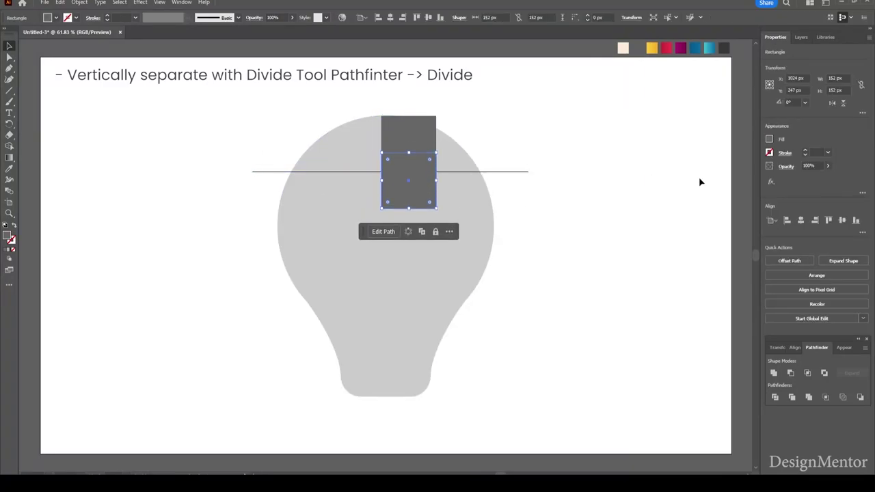
{"action": "key", "text": "shift+Down"}
{"action": "key", "text": "shift+Down"}
{"action": "key", "text": "shift+Down"}
{"action": "key", "text": "shift+Down"}
{"action": "key", "text": "shift+Down"}
{"action": "key", "text": "Up"}
{"action": "key", "text": "Up"}
{"action": "key", "text": "Up"}
{"action": "key", "text": "Up"}
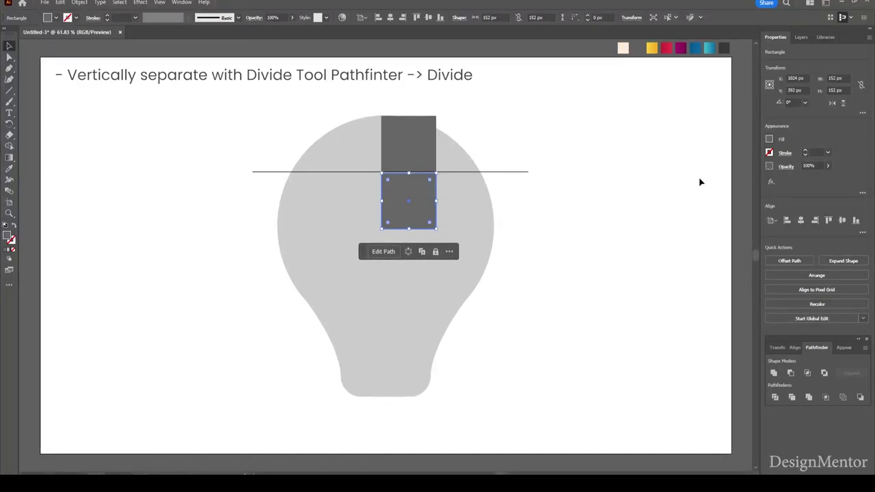
{"action": "key", "text": "Up"}
{"action": "key", "text": "Up"}
{"action": "left_click", "coordinate": [406, 145]}
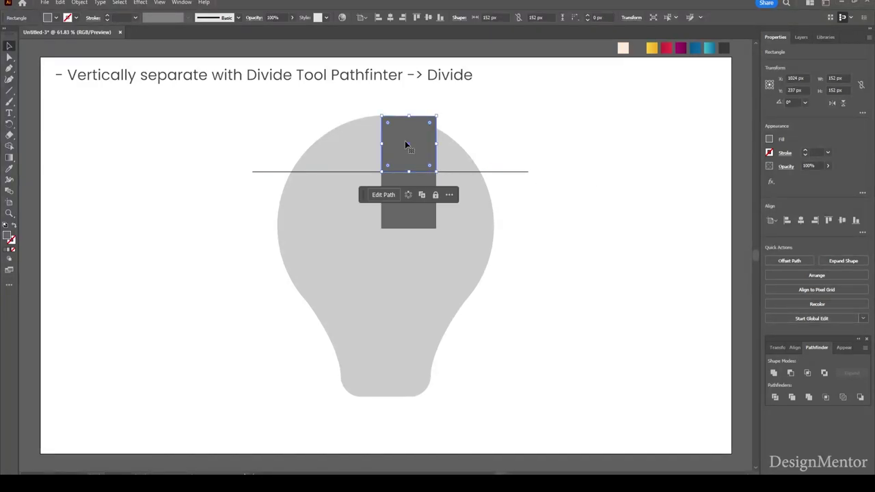
{"action": "key", "text": "Delete"}
Add a second line at the square's bottom and move the square below it
{"action": "left_click", "coordinate": [527, 171]}
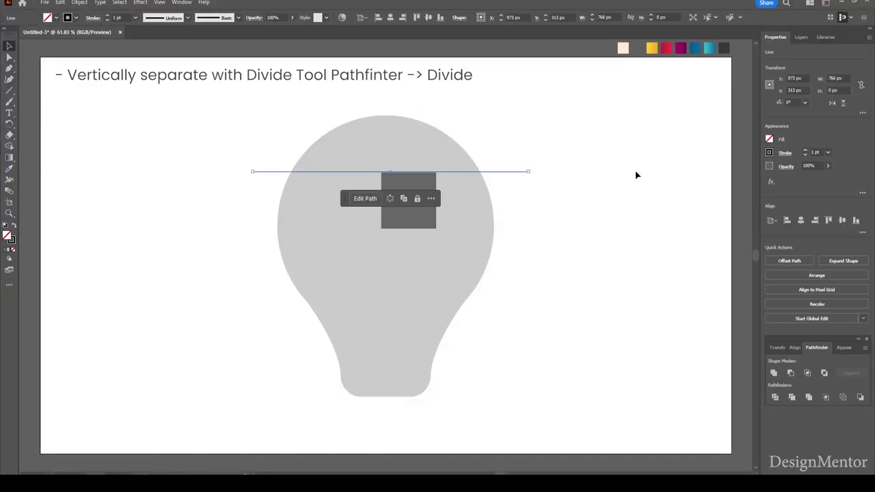
{"action": "key", "text": "ctrl+c"}
{"action": "key", "text": "ctrl+f"}
{"action": "key", "text": "Down"}
{"action": "key", "text": "Down"}
{"action": "key", "text": "Down"}
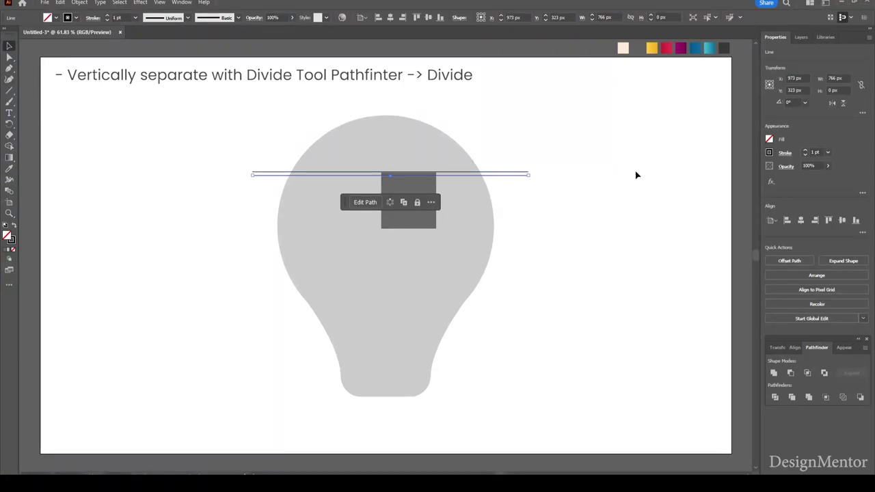
{"action": "key", "text": "shift+Down"}
{"action": "key", "text": "shift+Down"}
{"action": "key", "text": "shift+Down"}
{"action": "key", "text": "shift+Down"}
{"action": "key", "text": "shift+Down"}
{"action": "key", "text": "Down"}
{"action": "key", "text": "Down"}
{"action": "key", "text": "Down"}
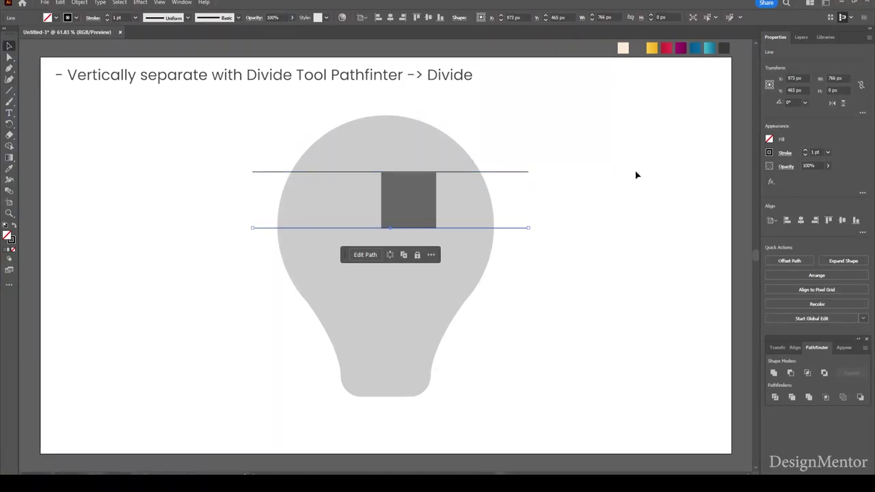
{"action": "key", "text": "Down"}
{"action": "key", "text": "Down"}
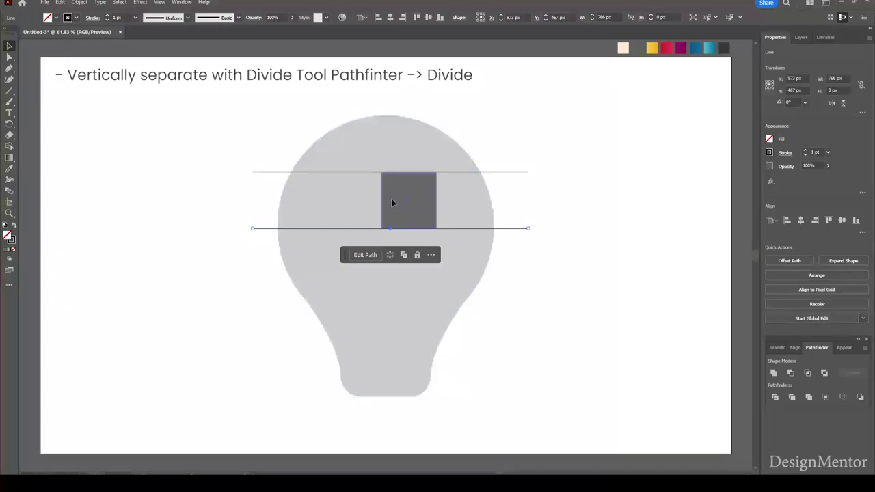
{"action": "left_click", "coordinate": [429, 208]}
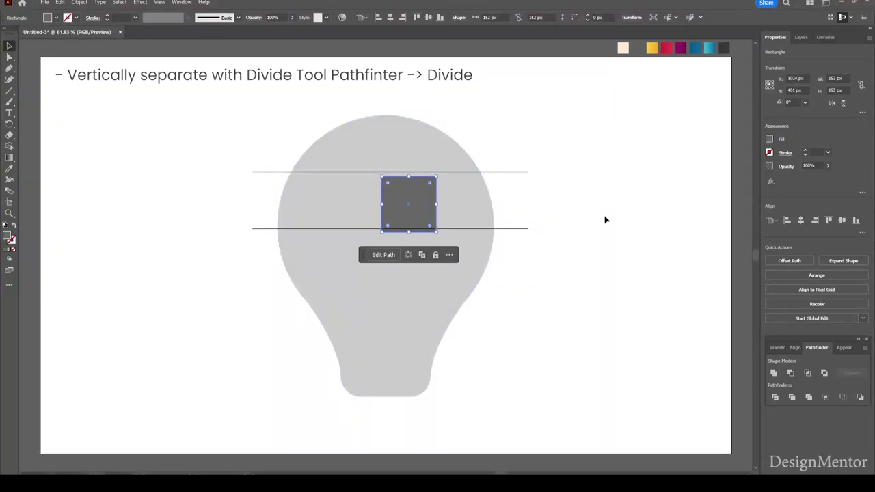
{"action": "key", "text": "shift+Down"}
{"action": "key", "text": "shift+Down"}
{"action": "key", "text": "shift+Down"}
{"action": "key", "text": "shift+Down"}
{"action": "key", "text": "shift+Down"}
{"action": "key", "text": "shift+Down"}
{"action": "key", "text": "shift+Down"}
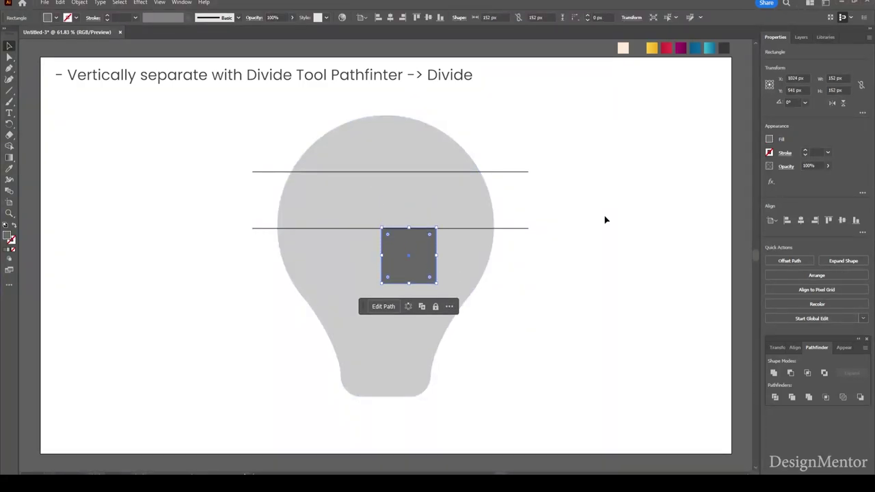
{"action": "key", "text": "Down"}
{"action": "key", "text": "Down"}
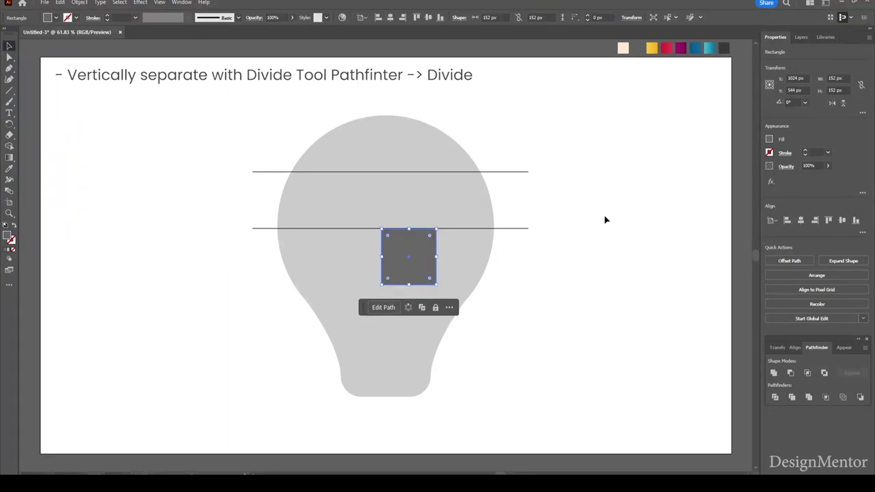
Add a third line at the square's bottom and move the square below it
{"action": "left_click_drag", "start_coordinate": [523, 215], "coordinate": [541, 252]}
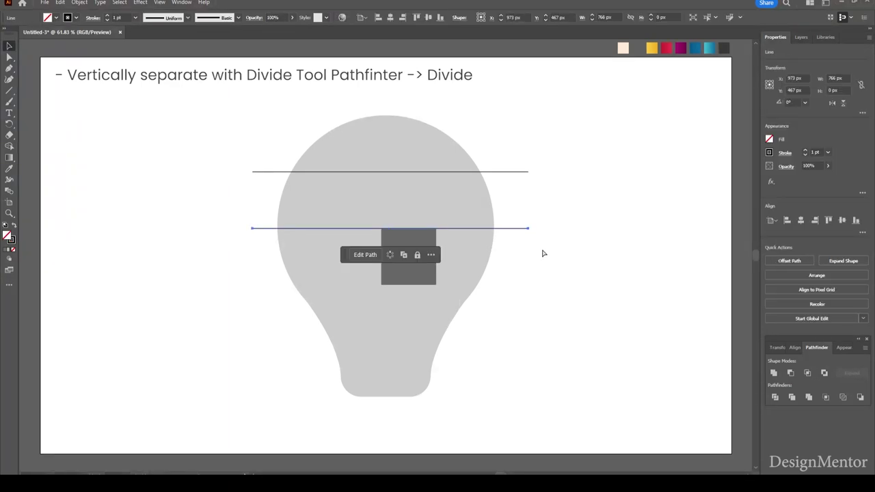
{"action": "key", "text": "ctrl+c"}
{"action": "key", "text": "ctrl+f"}
{"action": "key", "text": "shift+Down"}
{"action": "key", "text": "shift+Down"}
{"action": "key", "text": "shift+Down"}
{"action": "key", "text": "shift+Down"}
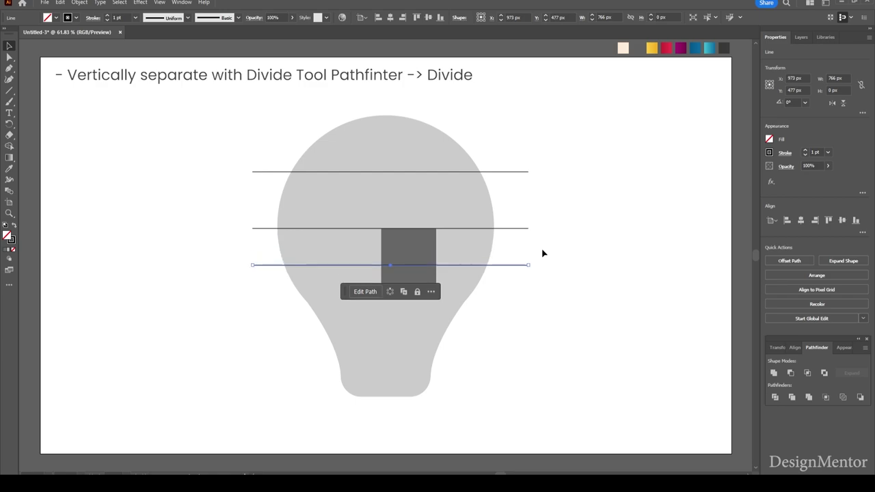
{"action": "key", "text": "shift+Down"}
{"action": "key", "text": "shift+Down"}
{"action": "key", "text": "shift+Down"}
{"action": "key", "text": "Down"}
{"action": "key", "text": "Down"}
{"action": "key", "text": "Down"}
{"action": "key", "text": "Down"}
{"action": "key", "text": "Down"}
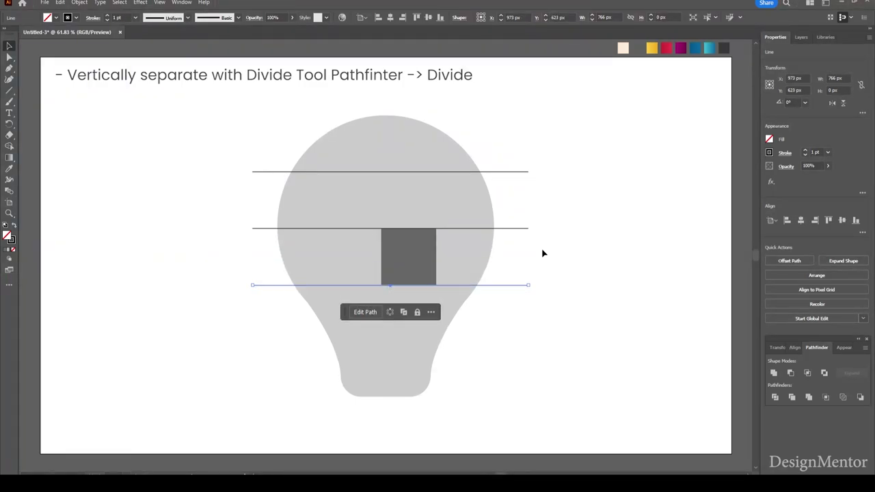
{"action": "left_click", "coordinate": [406, 244]}
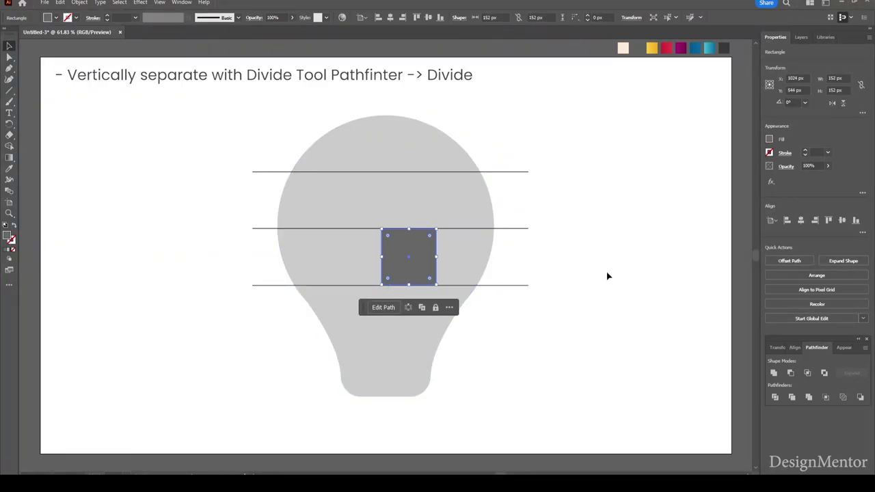
{"action": "key", "text": "shift+Down"}
{"action": "key", "text": "shift+Down"}
{"action": "key", "text": "shift+Down"}
{"action": "key", "text": "shift+Down"}
{"action": "key", "text": "shift+Down"}
{"action": "key", "text": "shift+Down"}
{"action": "key", "text": "shift+Down"}
{"action": "key", "text": "shift+Down"}
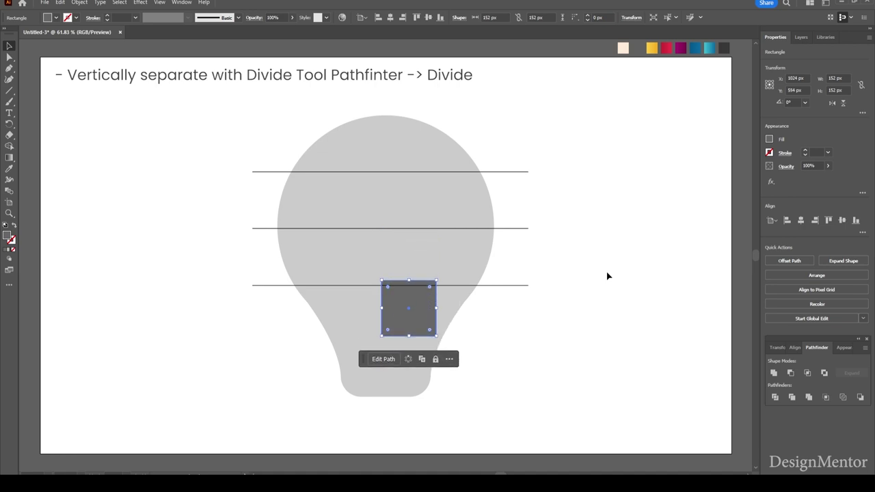
{"action": "key", "text": "shift+Down"}
{"action": "key", "text": "shift+Down"}
{"action": "key", "text": "Up"}
{"action": "key", "text": "Up"}
{"action": "key", "text": "Up"}
{"action": "key", "text": "Up"}
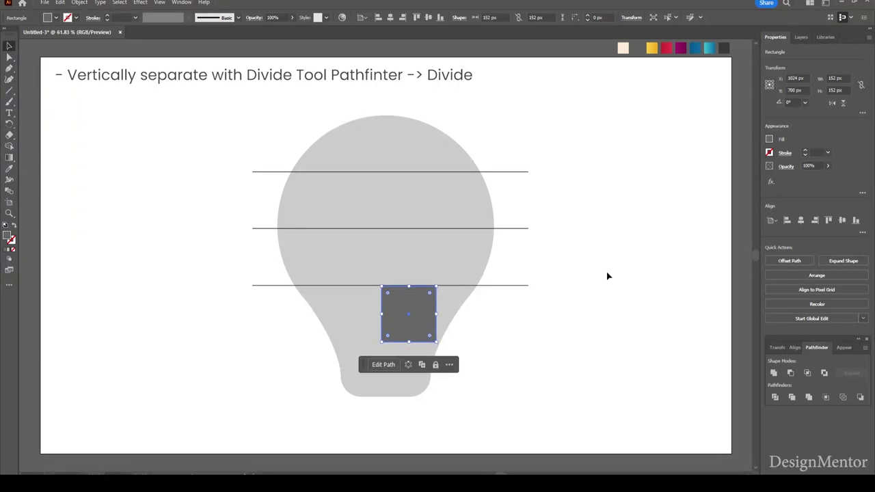
Add a fourth line at the square's bottom edge, then delete the spacer square
{"action": "left_click_drag", "start_coordinate": [513, 275], "coordinate": [554, 321]}
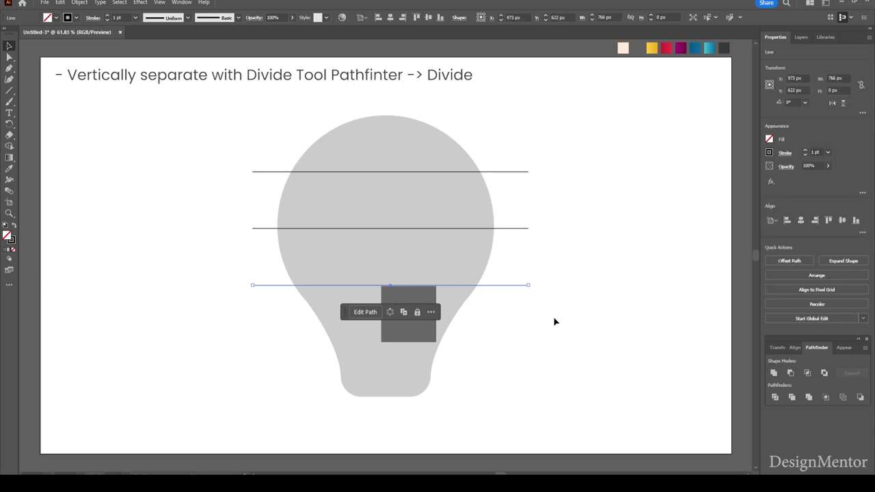
{"action": "key", "text": "alt+shift+Down"}
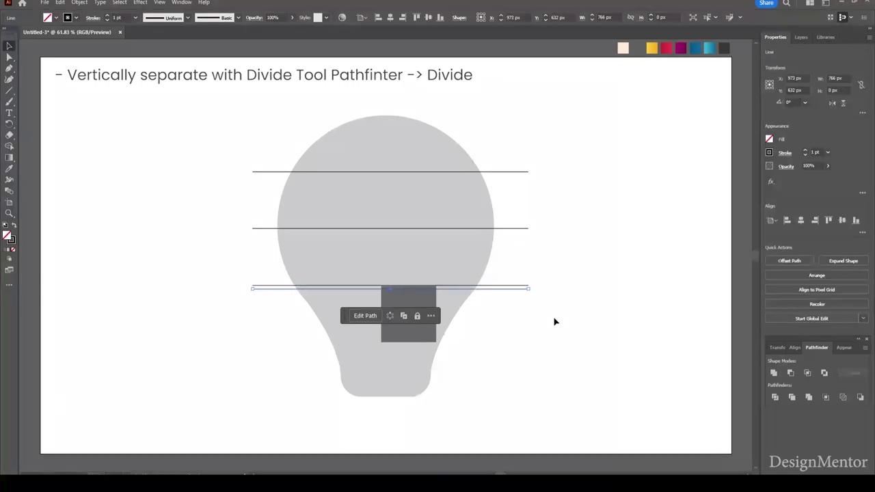
{"action": "key", "text": "shift+Down"}
{"action": "key", "text": "shift+Down"}
{"action": "key", "text": "shift+Down"}
{"action": "key", "text": "shift+Down"}
{"action": "key", "text": "shift+Down"}
{"action": "key", "text": "shift+Down"}
{"action": "key", "text": "Up"}
{"action": "key", "text": "Up"}
{"action": "key", "text": "Up"}
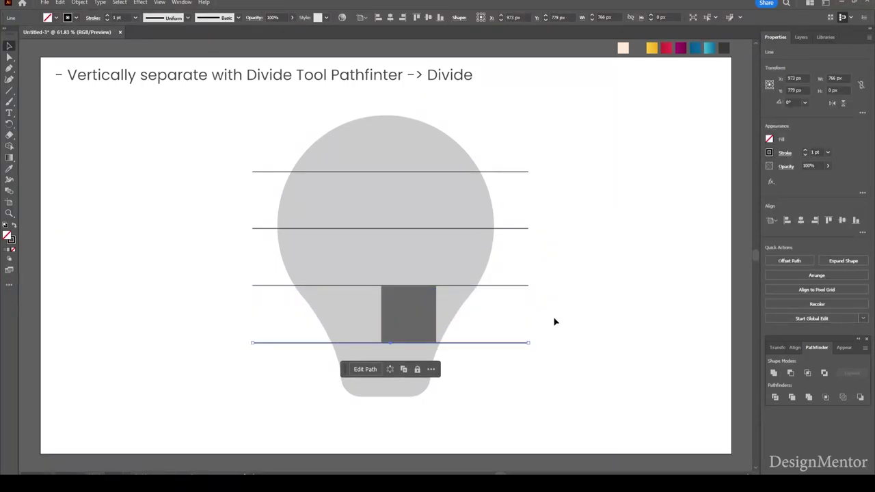
{"action": "key", "text": "Up"}
{"action": "left_click", "coordinate": [554, 322]}
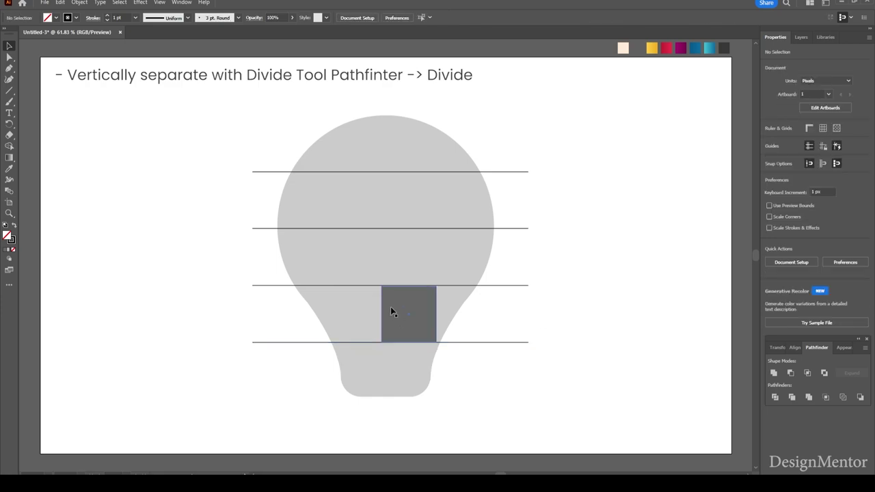
{"action": "left_click", "coordinate": [390, 307]}
{"action": "key", "text": "Delete"}
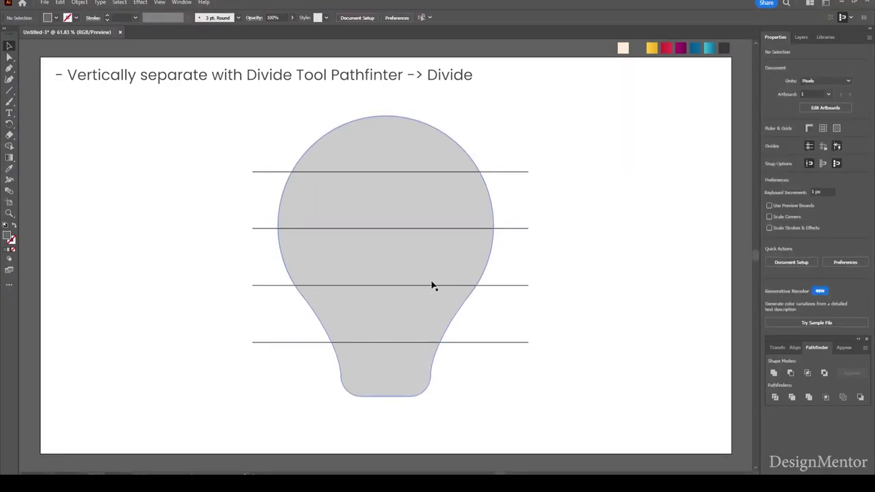
Divide the bulb along the four lines and ungroup it into separate bands
{"action": "left_click_drag", "start_coordinate": [269, 103], "coordinate": [493, 372]}
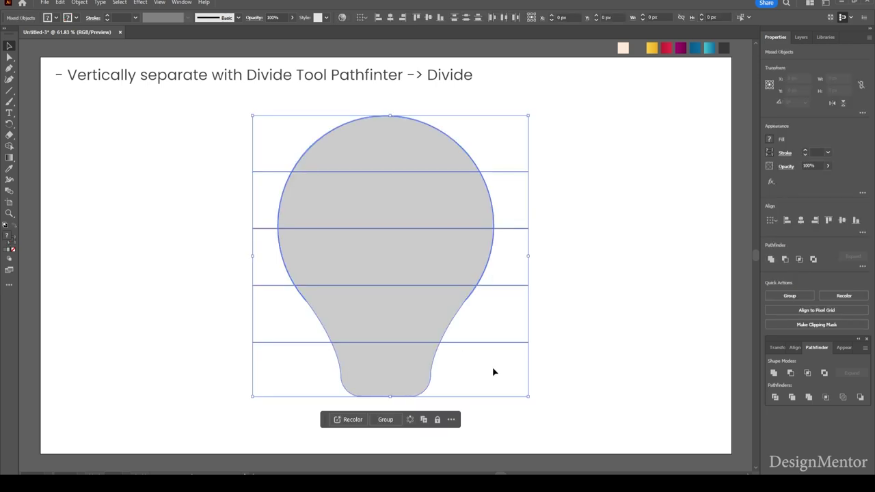
{"action": "left_click", "coordinate": [777, 399]}
{"action": "left_click", "coordinate": [588, 248]}
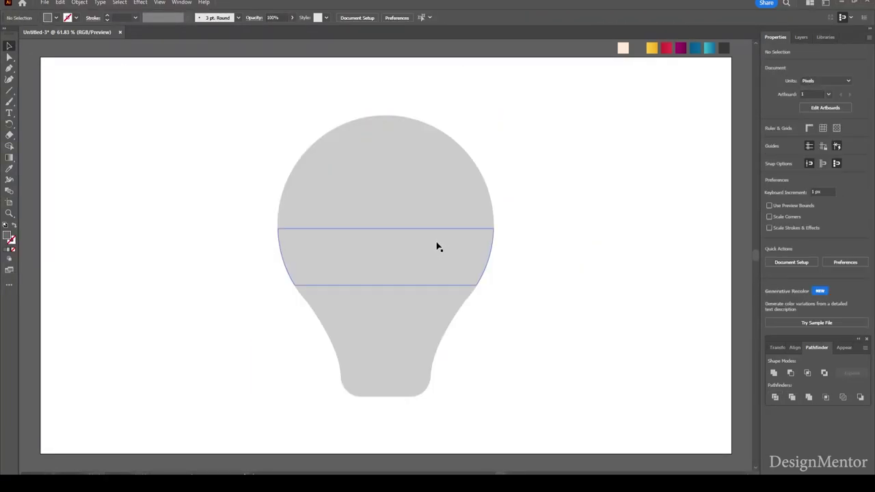
{"action": "left_click_drag", "start_coordinate": [266, 111], "coordinate": [506, 388]}
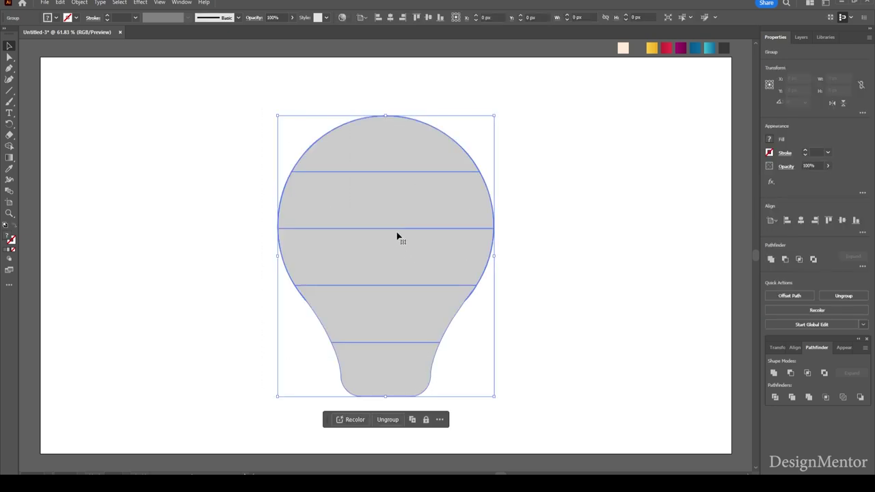
{"action": "right_click", "coordinate": [391, 201]}
{"action": "left_click", "coordinate": [429, 321]}
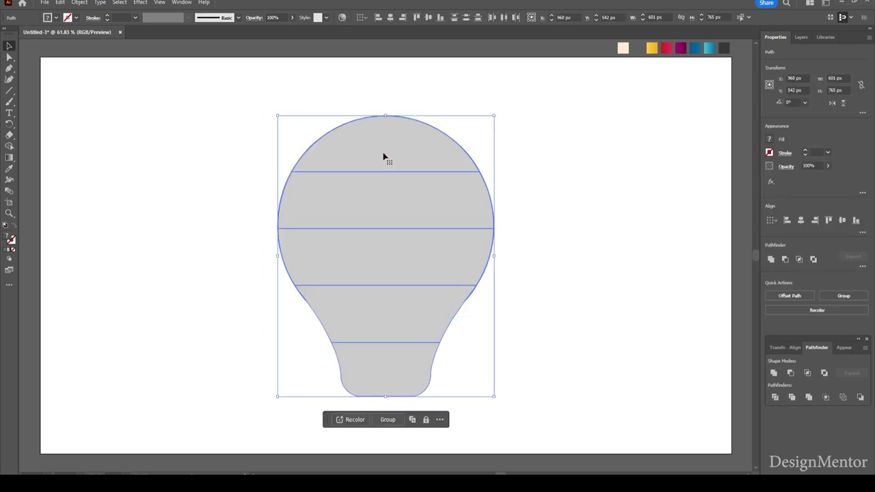
{"action": "right_click", "coordinate": [384, 155]}
{"action": "left_click", "coordinate": [594, 268]}
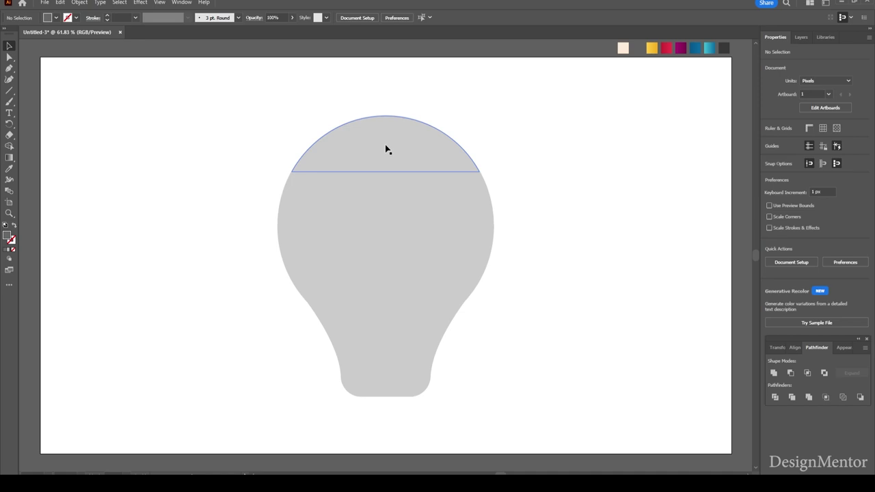
Fill the top band with the yellow gradient running left to right
{"action": "left_click", "coordinate": [385, 146]}
{"action": "key", "text": "i"}
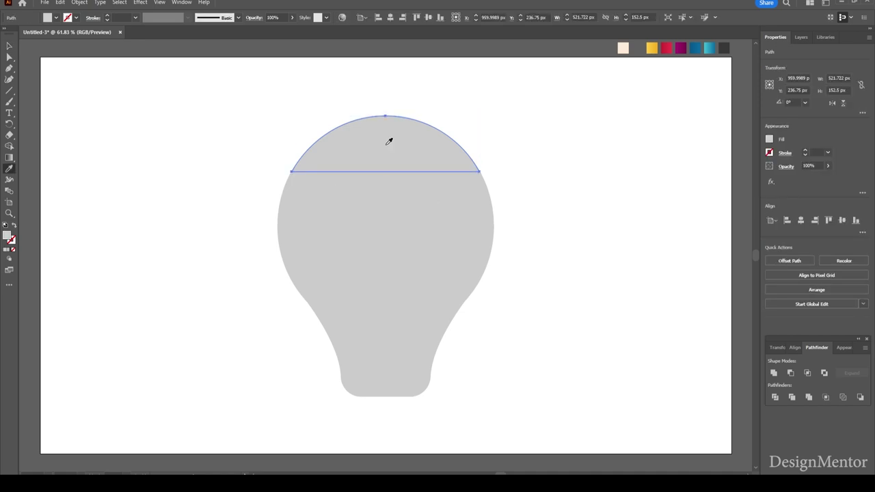
{"action": "left_click", "coordinate": [651, 49]}
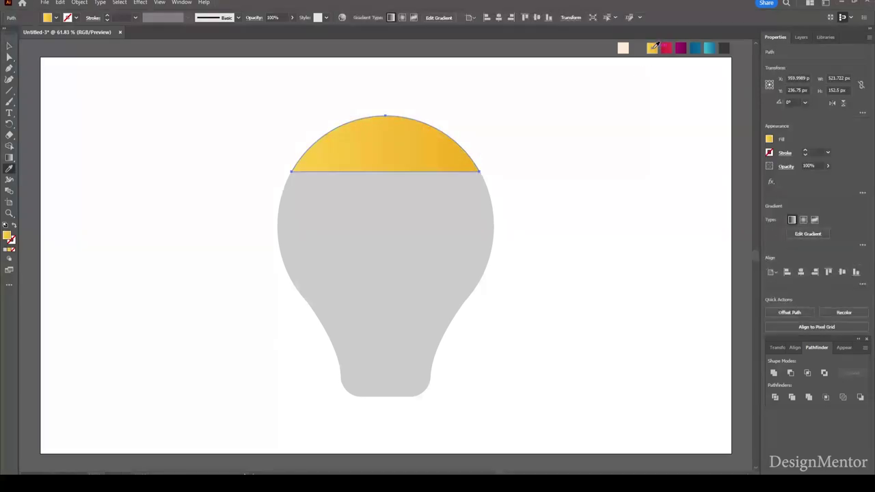
{"action": "key", "text": "g"}
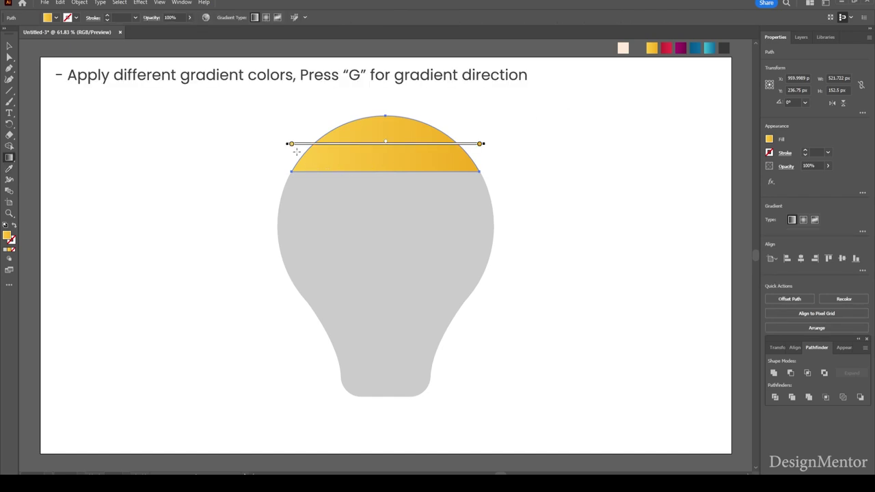
{"action": "mouse_move", "coordinate": [297, 151]}
{"action": "left_mouse_down"}
{"action": "mouse_move", "coordinate": [475, 150]}
{"action": "mouse_move", "coordinate": [471, 144]}
{"action": "left_mouse_up"}
Fill the grey band below the yellow top with the red gradient
{"action": "key", "text": "v"}
{"action": "left_click", "coordinate": [453, 196]}
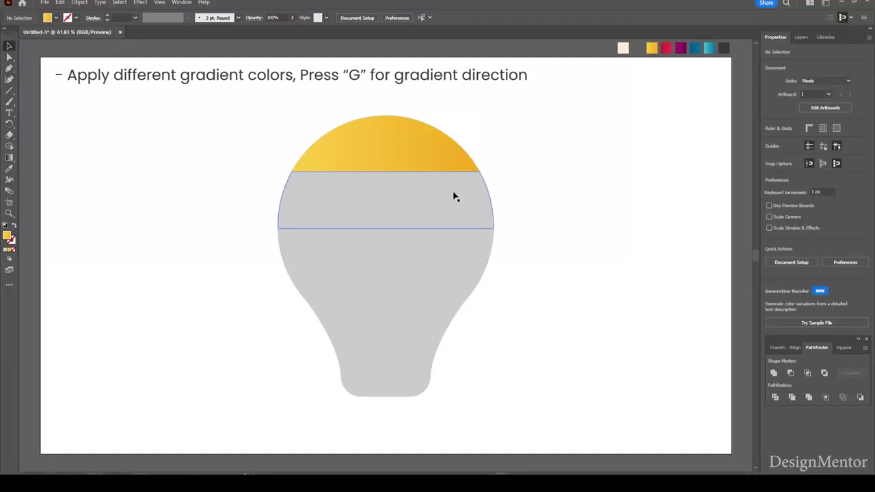
{"action": "key", "text": "i"}
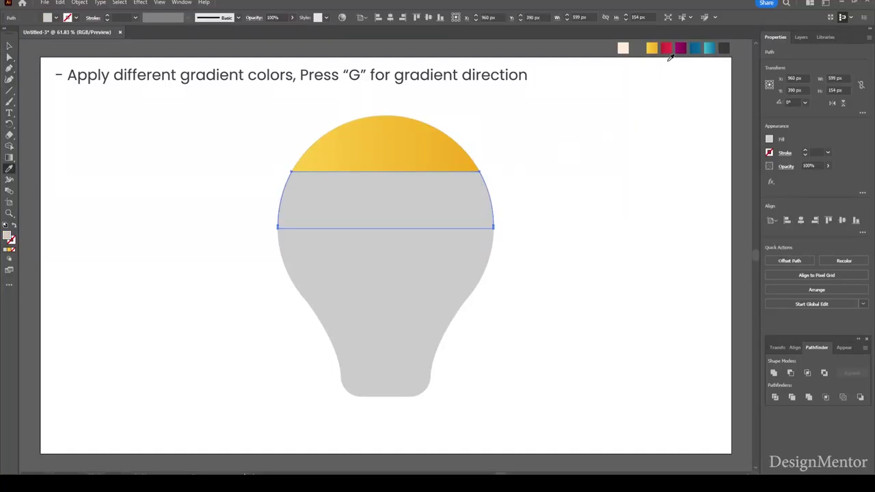
{"action": "left_click", "coordinate": [669, 46]}
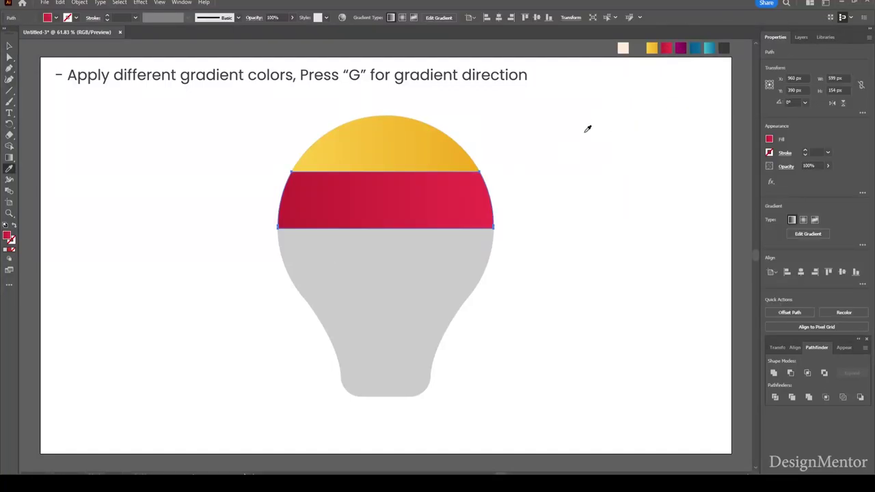
{"action": "key", "text": "g"}
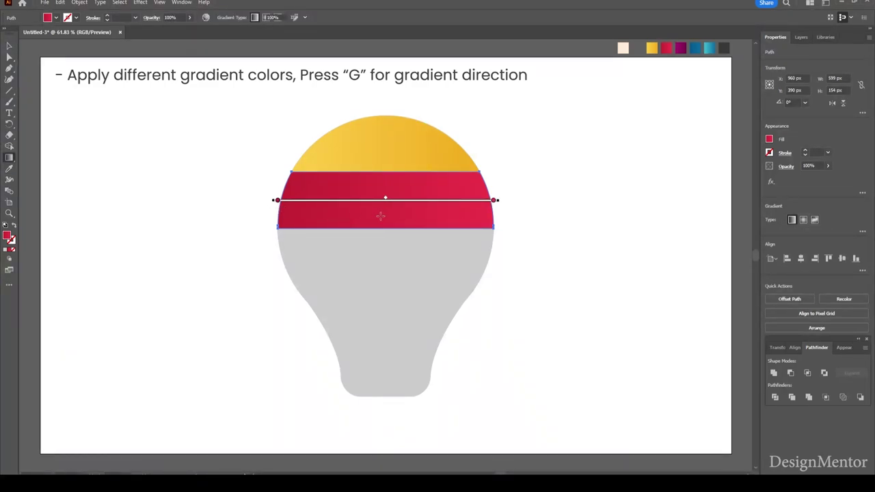
Fill the next two grey bands with the magenta and blue gradients
{"action": "key", "text": "v"}
{"action": "left_click", "coordinate": [445, 247]}
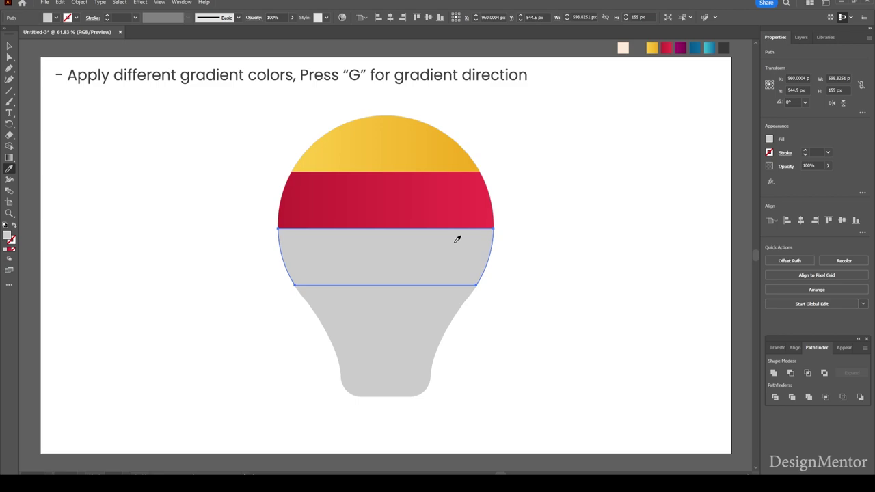
{"action": "left_click", "coordinate": [681, 46]}
{"action": "key", "text": "i"}
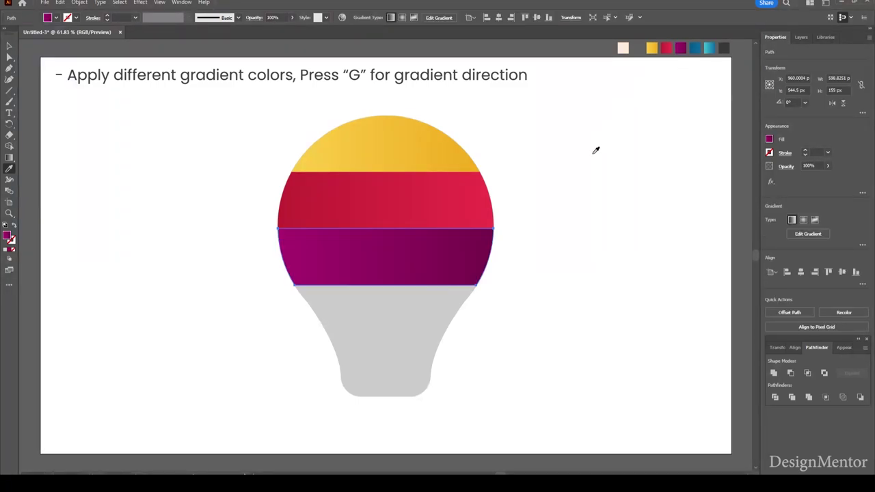
{"action": "key", "text": "v"}
{"action": "left_click", "coordinate": [420, 304]}
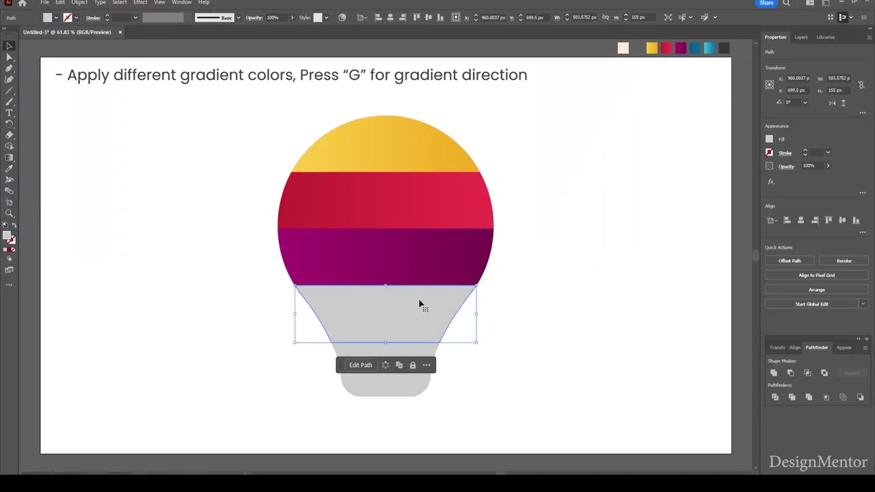
{"action": "key", "text": "i"}
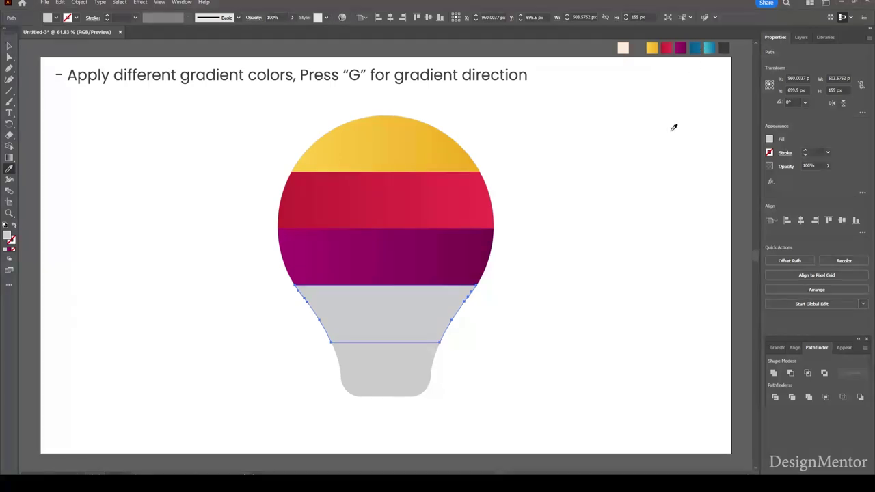
{"action": "left_click", "coordinate": [697, 48]}
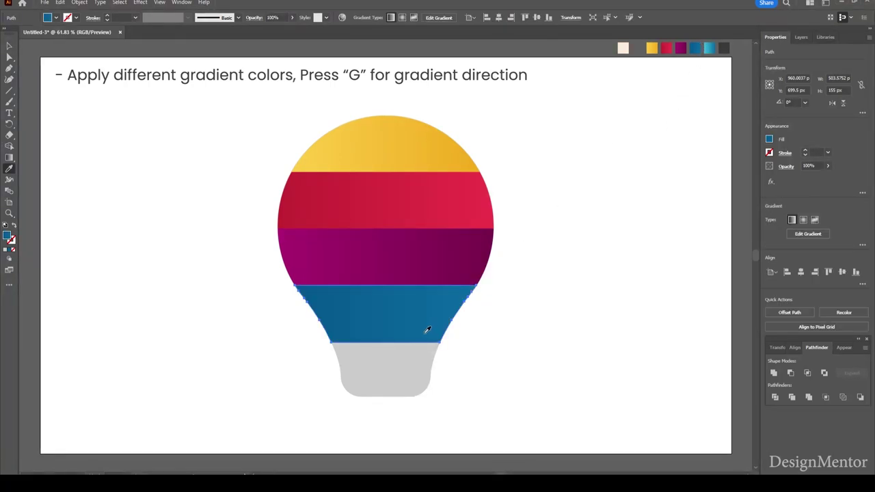
Redraw the blue, magenta and red band gradients horizontally across each band
{"action": "key", "text": "g"}
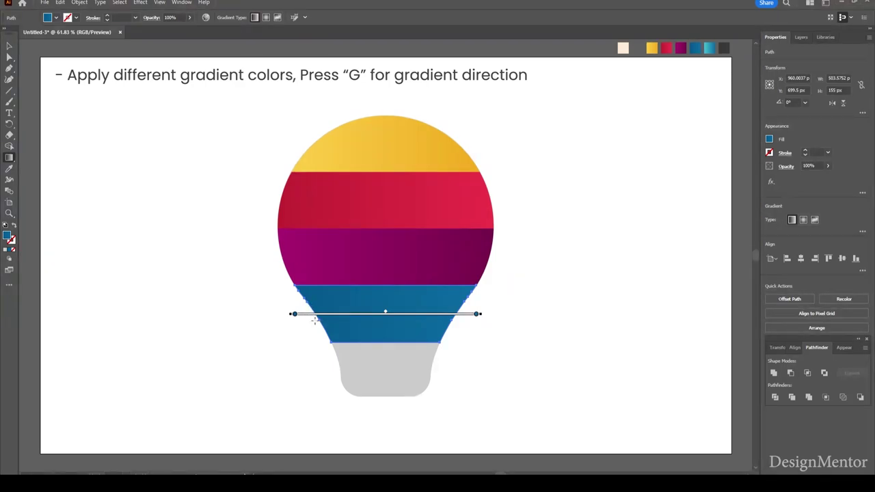
{"action": "left_click_drag", "start_coordinate": [314, 320], "coordinate": [463, 320]}
{"action": "key", "text": "v"}
{"action": "left_click", "coordinate": [404, 264]}
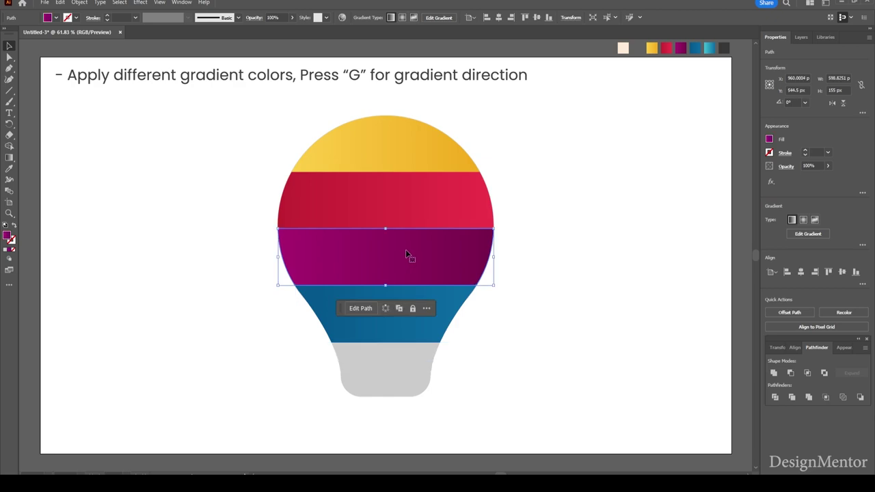
{"action": "key", "text": "g"}
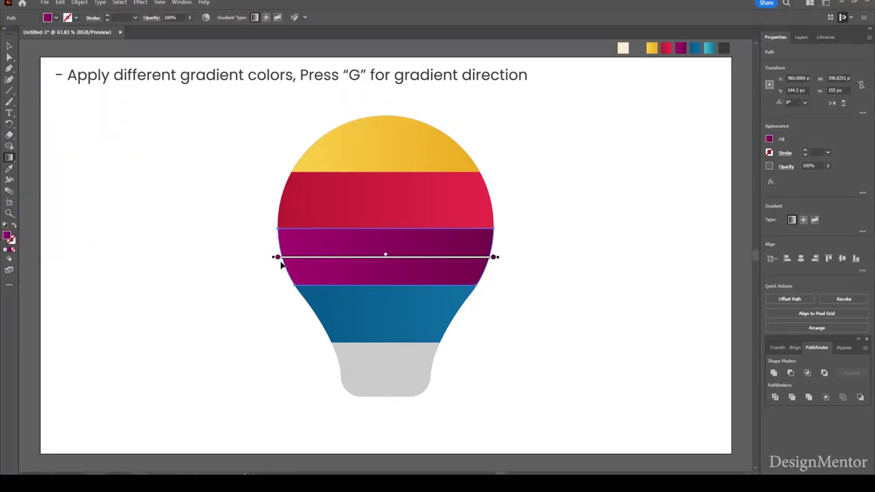
{"action": "left_click_drag", "start_coordinate": [278, 265], "coordinate": [490, 267]}
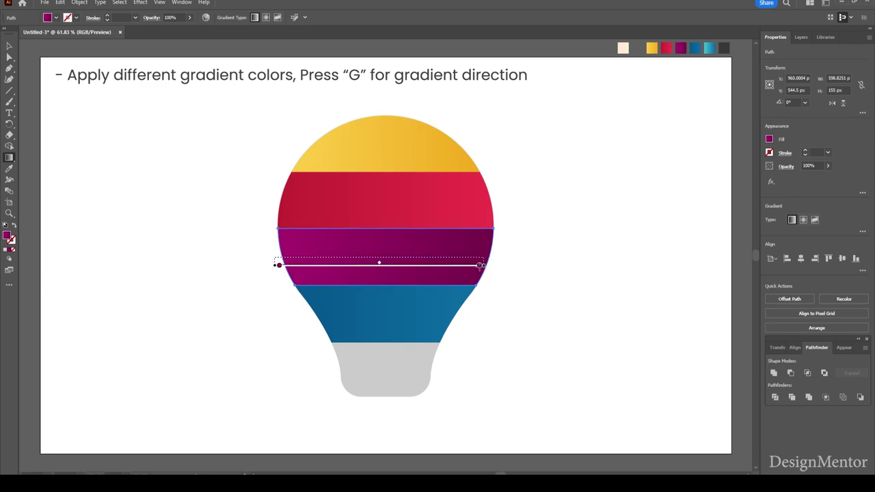
{"action": "key", "text": "v"}
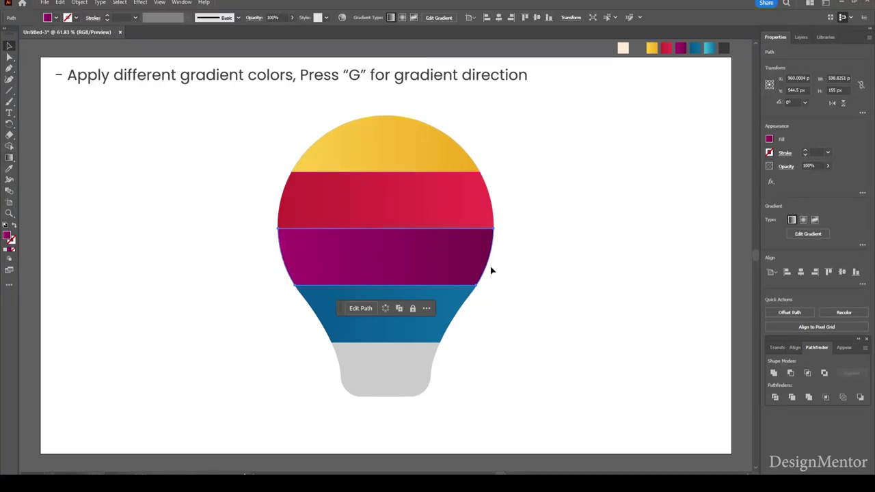
{"action": "left_click", "coordinate": [529, 295]}
{"action": "left_click", "coordinate": [353, 198]}
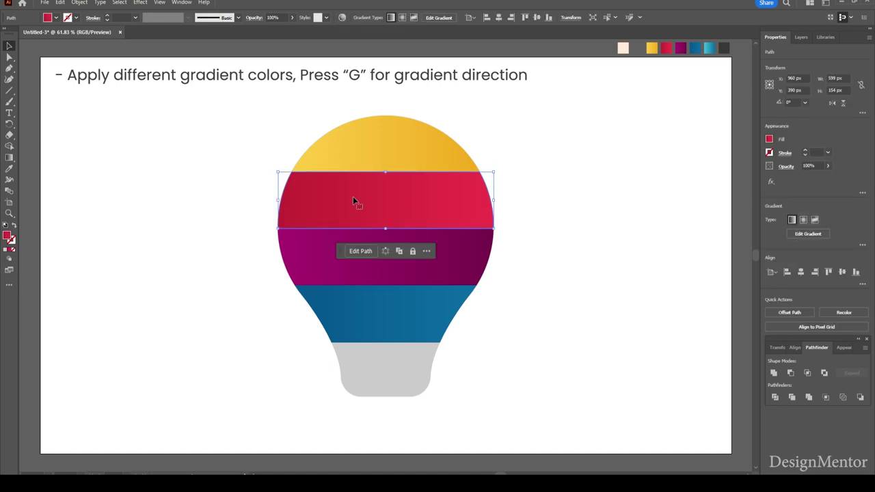
{"action": "key", "text": "g"}
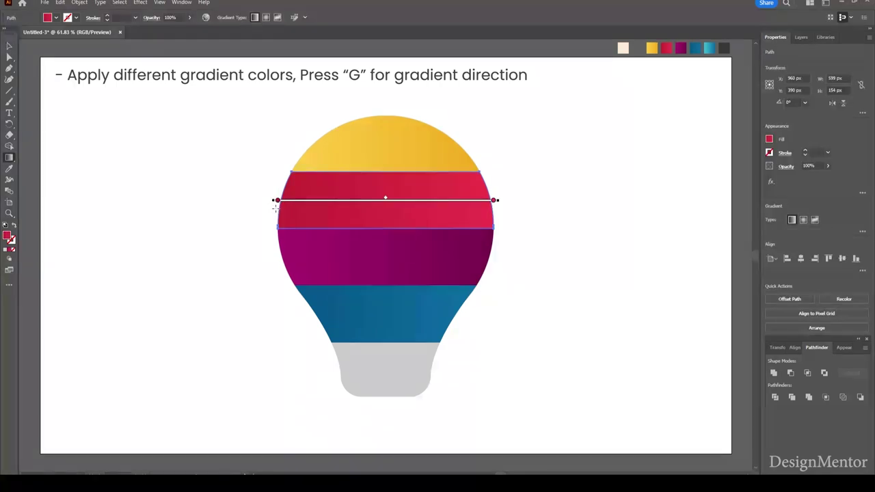
{"action": "left_click_drag", "start_coordinate": [275, 207], "coordinate": [495, 212]}
Fill the grey bulb base with the light-blue gradient drawn across its width
{"action": "key", "text": "v"}
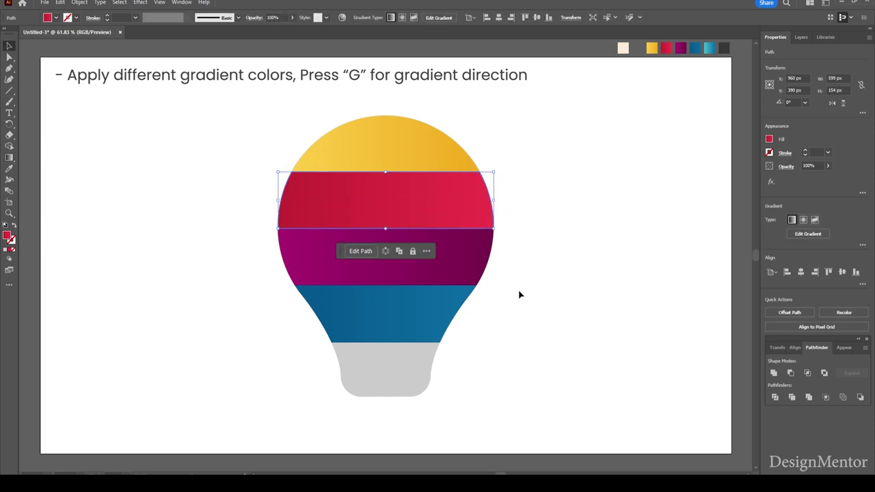
{"action": "left_click", "coordinate": [519, 294]}
{"action": "left_click", "coordinate": [378, 373]}
{"action": "key", "text": "i"}
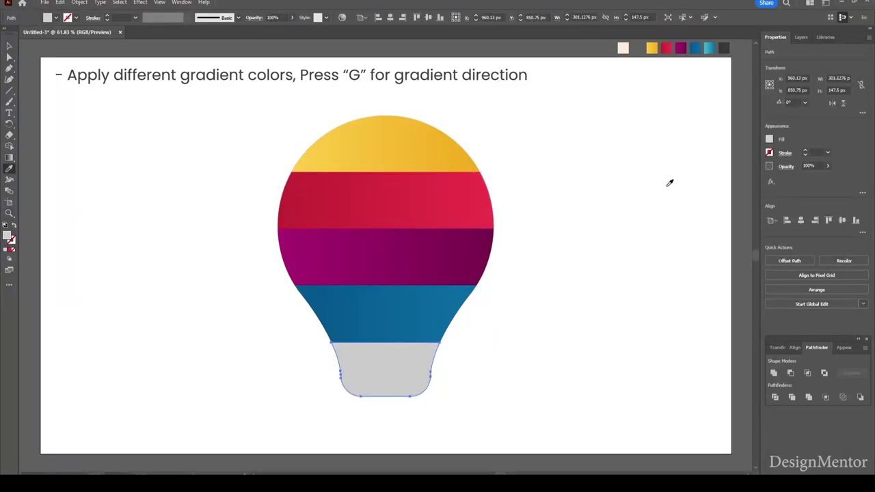
{"action": "left_click", "coordinate": [711, 47]}
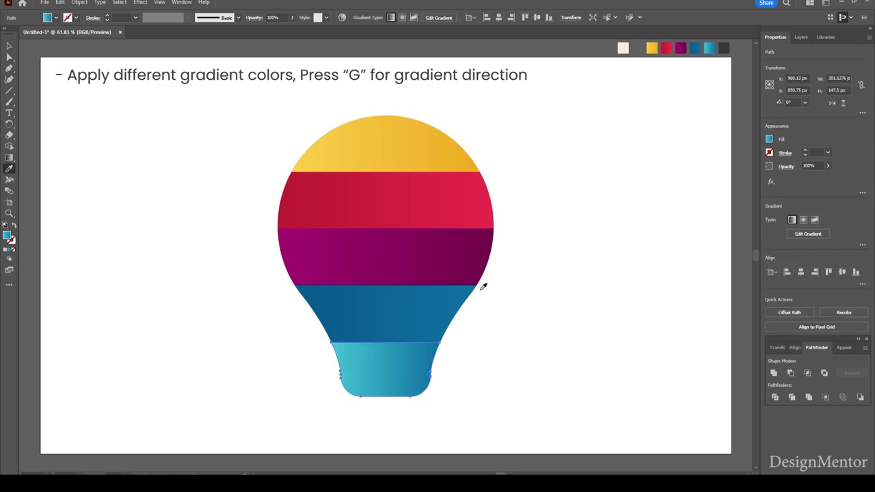
{"action": "key", "text": "g"}
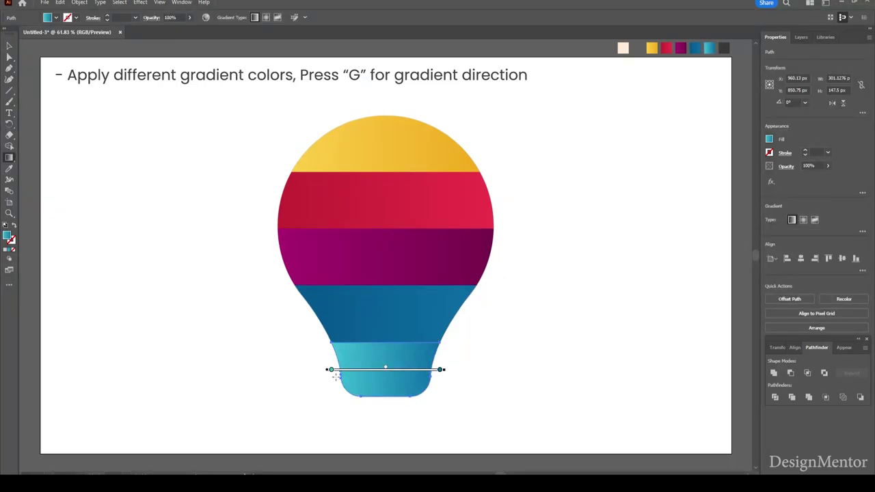
{"action": "left_click_drag", "start_coordinate": [335, 375], "coordinate": [432, 376]}
{"action": "key", "text": "v"}
{"action": "left_click", "coordinate": [483, 387]}
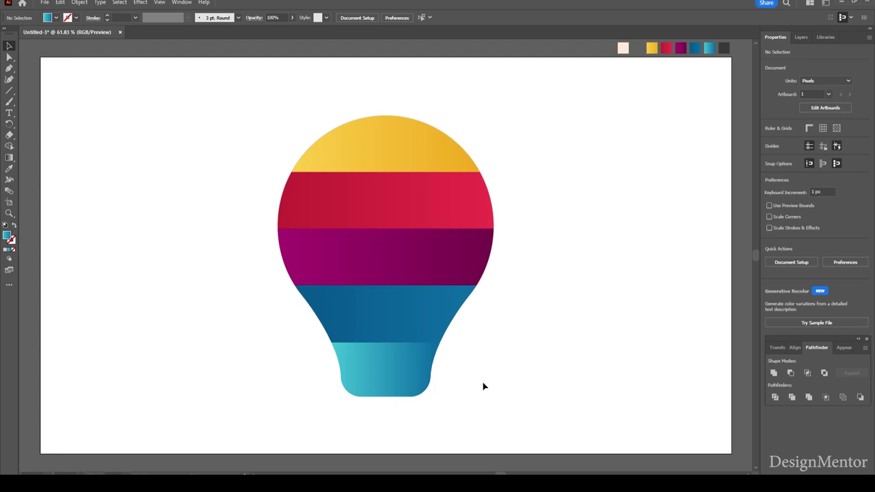
Nudge the red band left, the magenta band right and the blue band left
{"action": "left_click", "coordinate": [430, 203]}
{"action": "key", "text": "Left"}
{"action": "key", "text": "Left"}
{"action": "key", "text": "Left"}
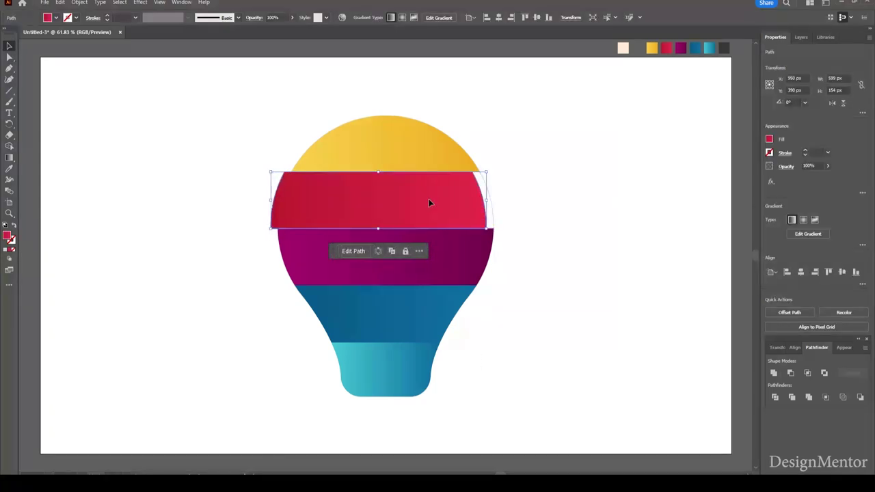
{"action": "left_click", "coordinate": [446, 253]}
{"action": "key", "text": "Right"}
{"action": "key", "text": "Right"}
{"action": "key", "text": "Right"}
{"action": "key", "text": "Right"}
{"action": "key", "text": "Right"}
{"action": "key", "text": "Right"}
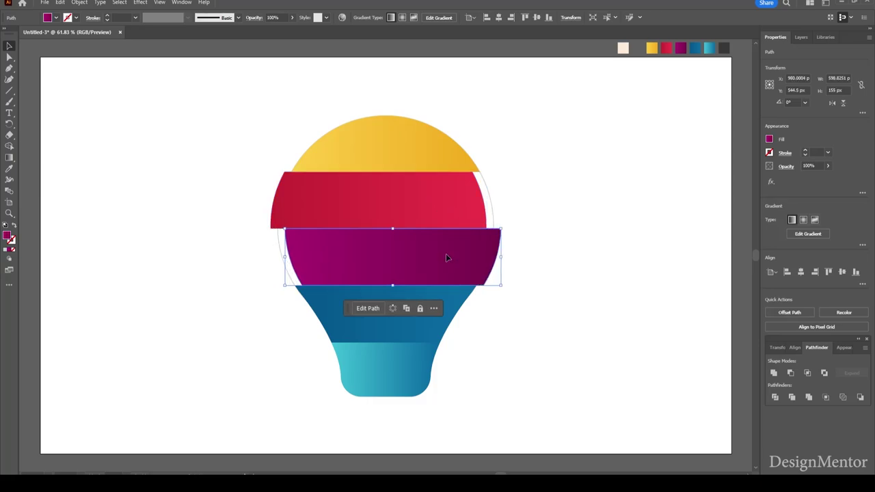
{"action": "left_click", "coordinate": [444, 298]}
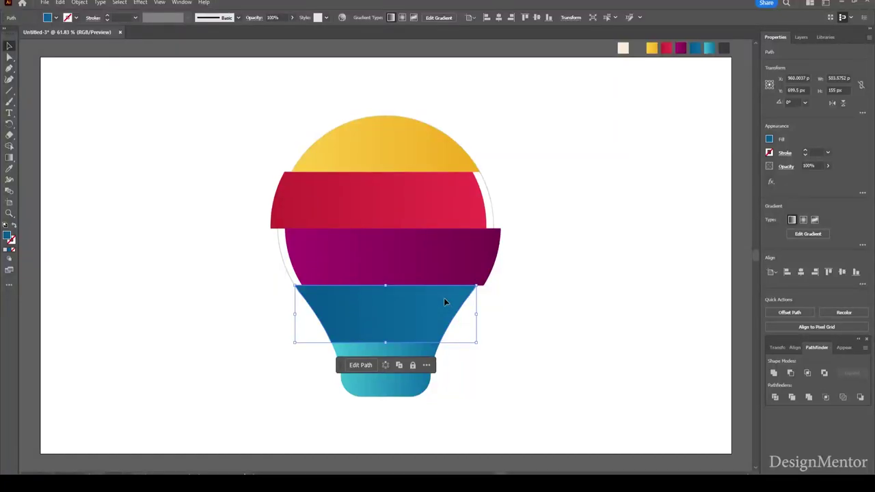
{"action": "key", "text": "Left"}
{"action": "key", "text": "Left"}
{"action": "key", "text": "Left"}
{"action": "key", "text": "Left"}
{"action": "key", "text": "Left"}
{"action": "key", "text": "Left"}
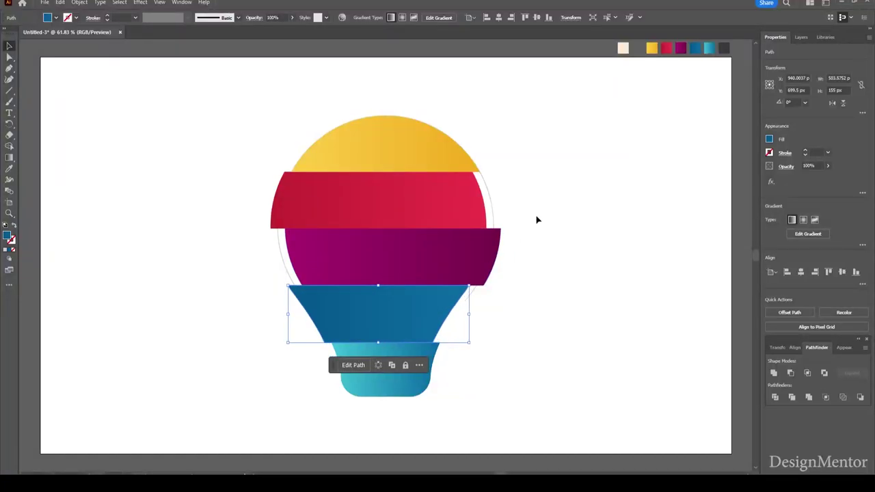
Delete the leftover slivers beside the red, magenta and blue bands
{"action": "left_click", "coordinate": [537, 219]}
{"action": "left_click", "coordinate": [489, 212]}
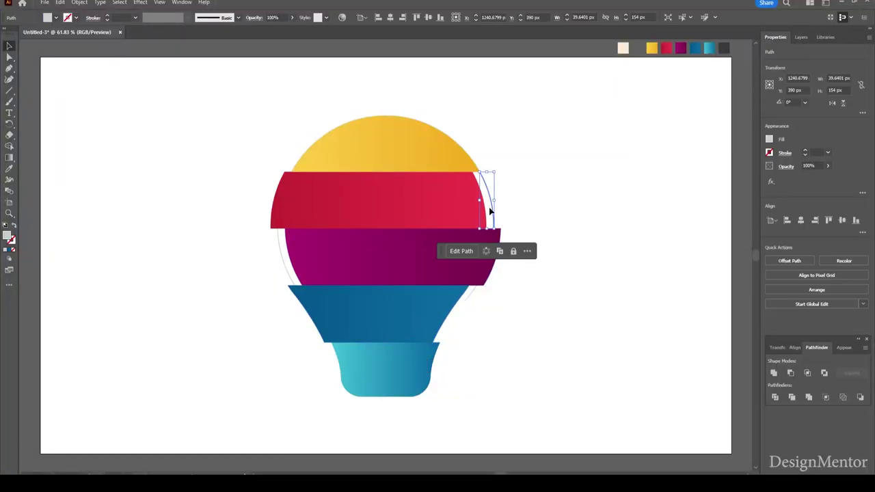
{"action": "key", "text": "Delete"}
{"action": "left_click_drag", "start_coordinate": [261, 246], "coordinate": [285, 263]}
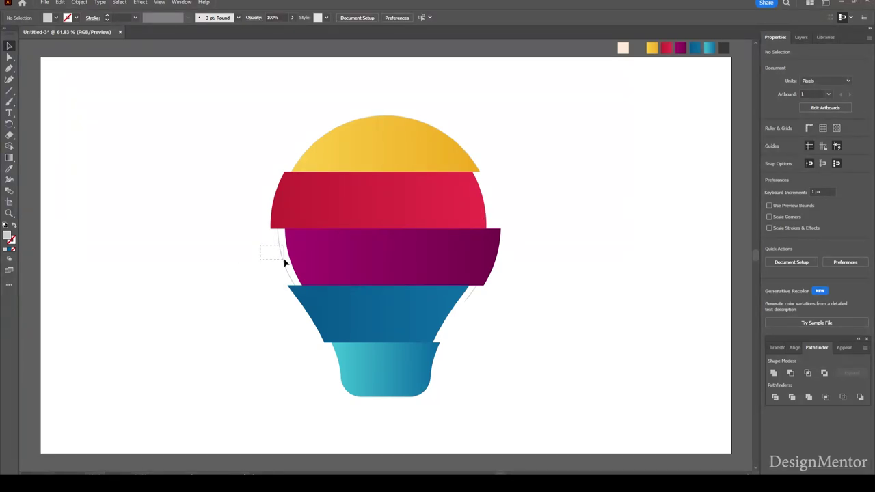
{"action": "key", "text": "Delete"}
{"action": "left_click_drag", "start_coordinate": [487, 317], "coordinate": [471, 296]}
{"action": "key", "text": "Delete"}
Give the yellow dome a Multiply drop shadow at 65% opacity with 5 px offsets and blur
{"action": "left_click", "coordinate": [430, 159]}
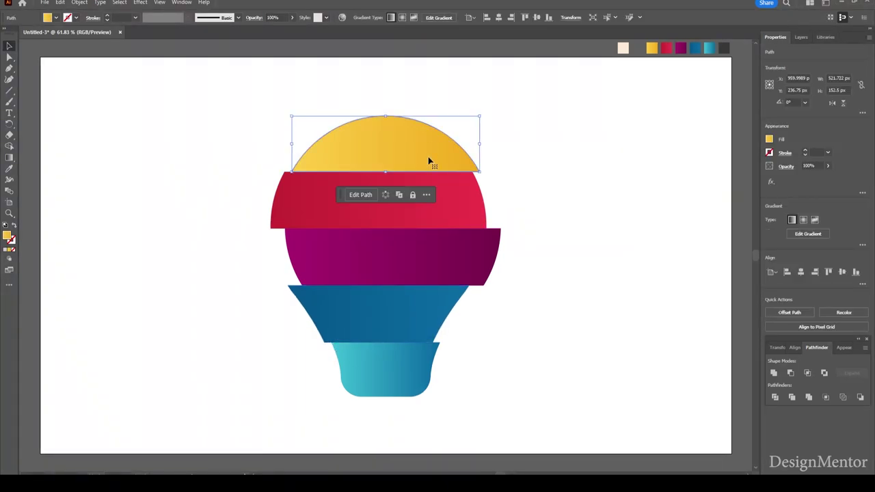
{"action": "key", "text": "ctrl+shift+a"}
{"action": "left_click", "coordinate": [404, 144]}
{"action": "left_click", "coordinate": [484, 123]}
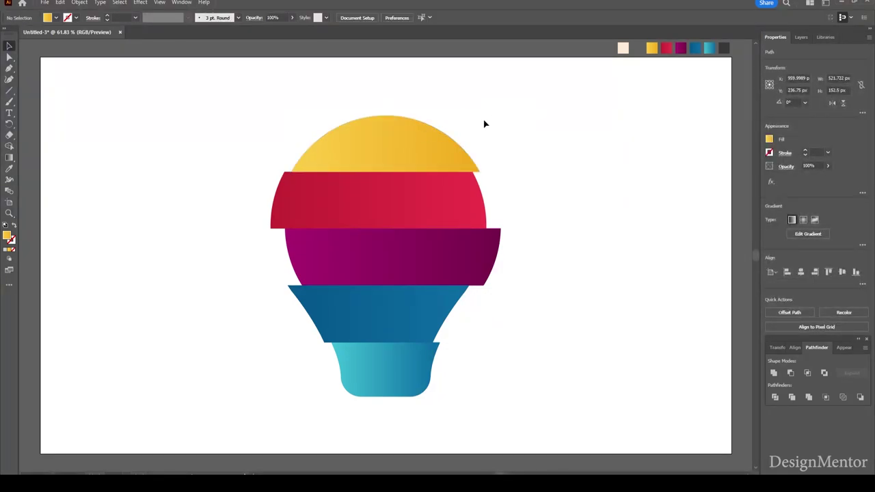
{"action": "left_click", "coordinate": [426, 155]}
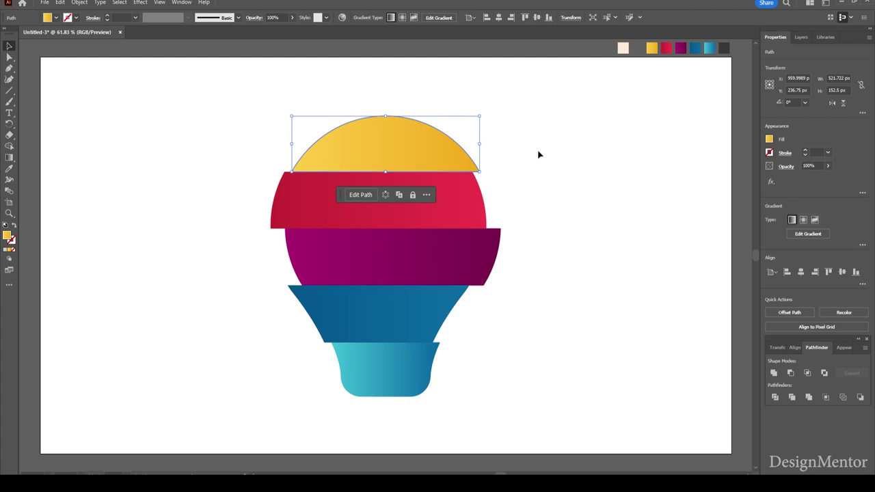
{"action": "left_click", "coordinate": [547, 154]}
{"action": "left_click", "coordinate": [433, 144]}
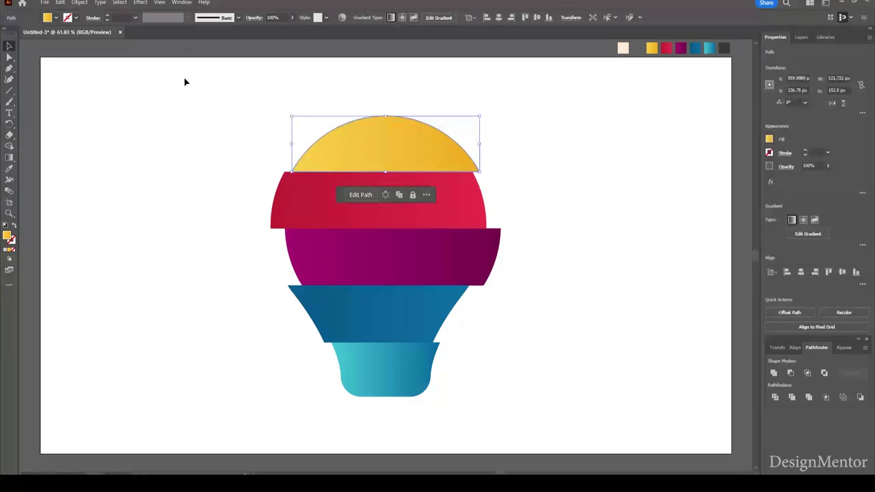
{"action": "left_click", "coordinate": [141, 3]}
{"action": "mouse_move", "coordinate": [153, 108]}
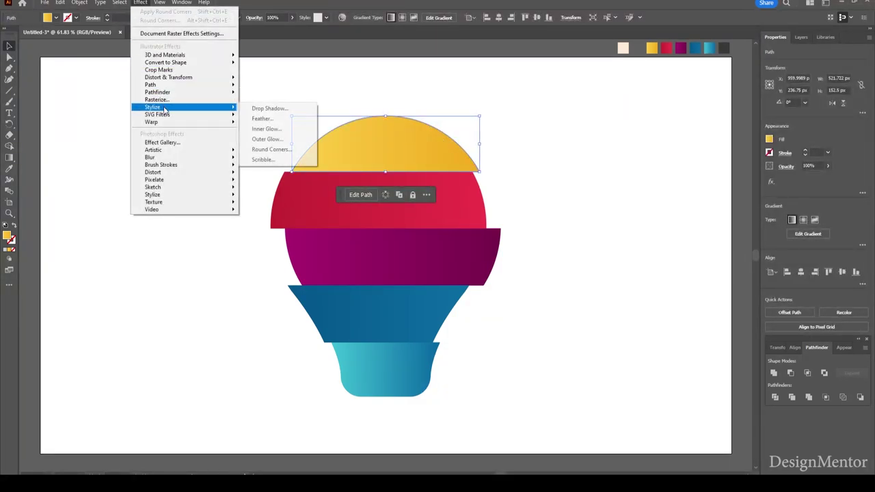
{"action": "left_click", "coordinate": [279, 109]}
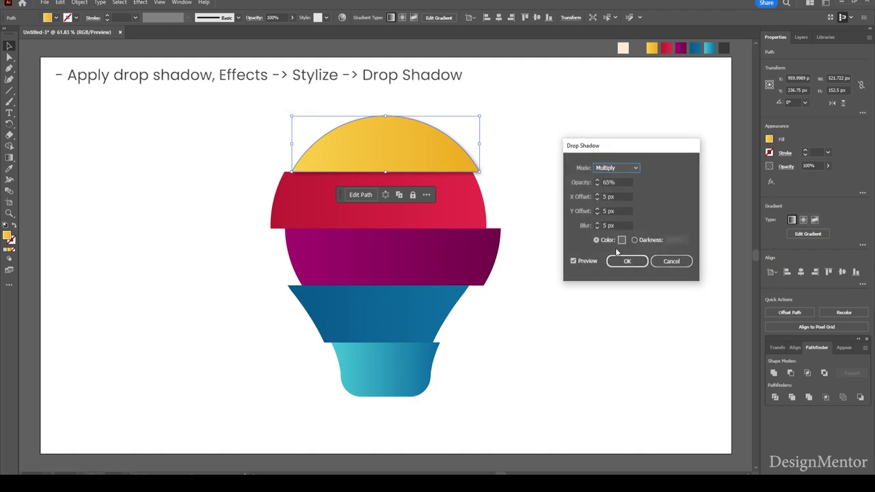
{"action": "left_click", "coordinate": [574, 261]}
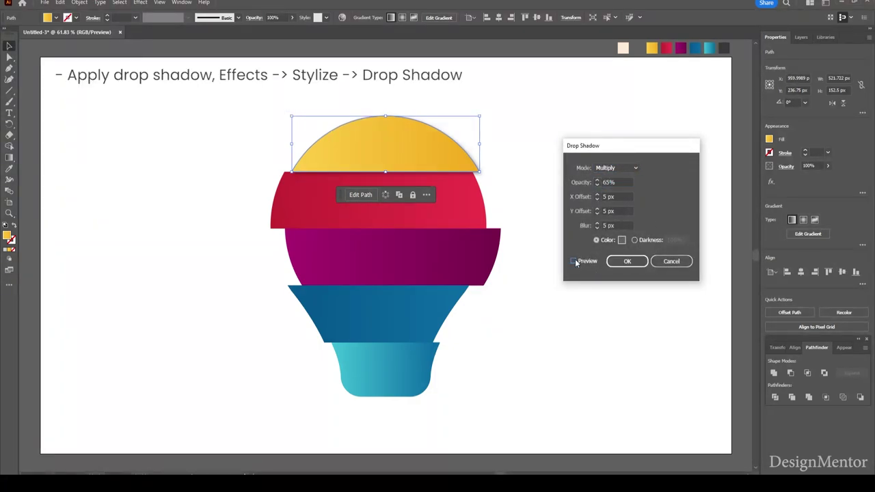
{"action": "left_click", "coordinate": [627, 261]}
{"action": "left_click", "coordinate": [563, 115]}
{"action": "left_click", "coordinate": [456, 210]}
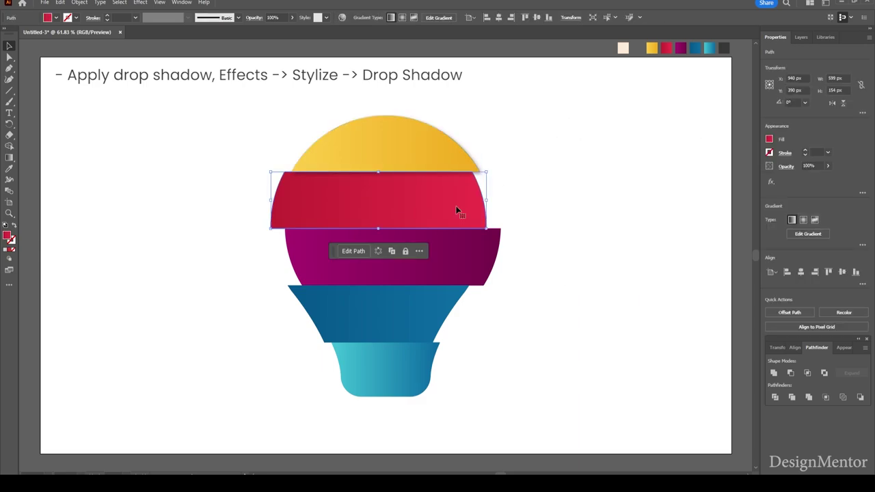
Apply the same drop shadow to the red and magenta bands
{"action": "left_click", "coordinate": [140, 3]}
{"action": "mouse_move", "coordinate": [153, 107]}
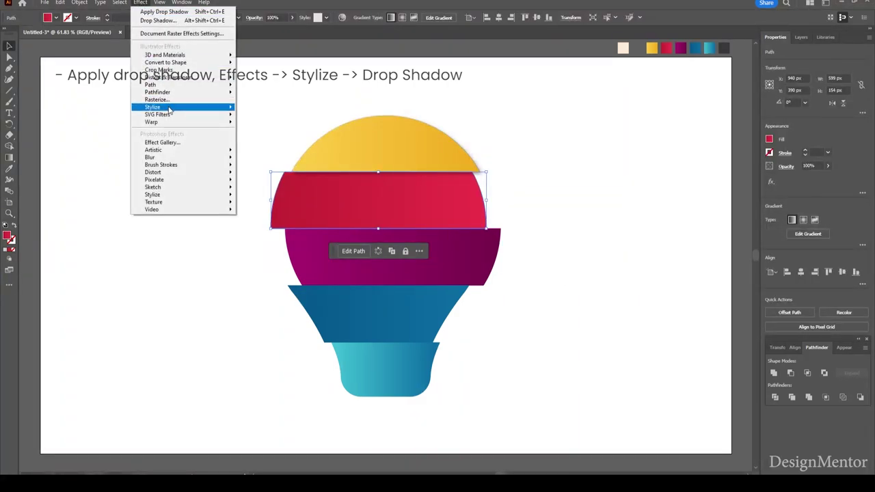
{"action": "left_click", "coordinate": [268, 108]}
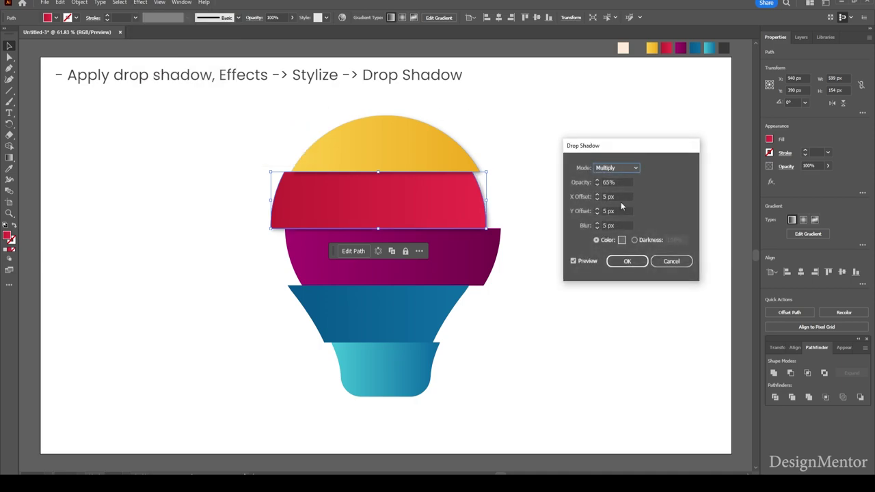
{"action": "left_click", "coordinate": [628, 262]}
{"action": "left_click", "coordinate": [554, 159]}
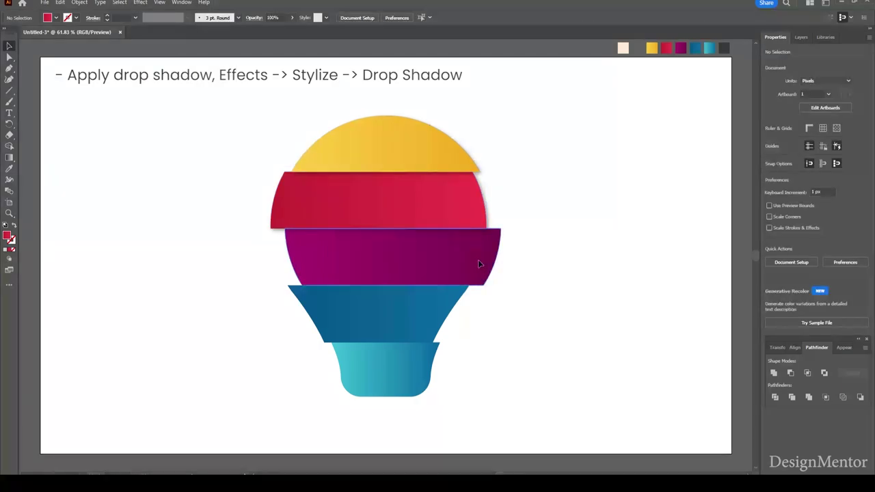
{"action": "left_click", "coordinate": [479, 260]}
{"action": "left_click", "coordinate": [140, 3]}
{"action": "mouse_move", "coordinate": [152, 107]}
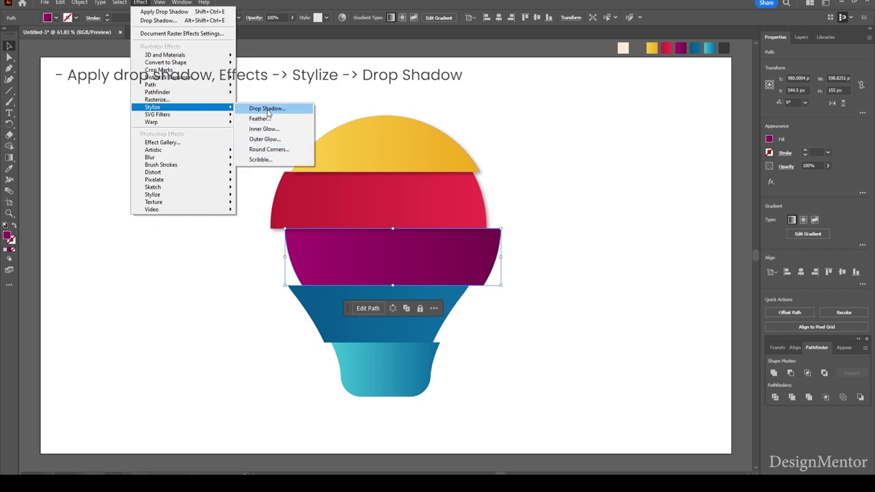
{"action": "left_click", "coordinate": [267, 109]}
{"action": "left_click", "coordinate": [627, 261]}
{"action": "left_click", "coordinate": [556, 195]}
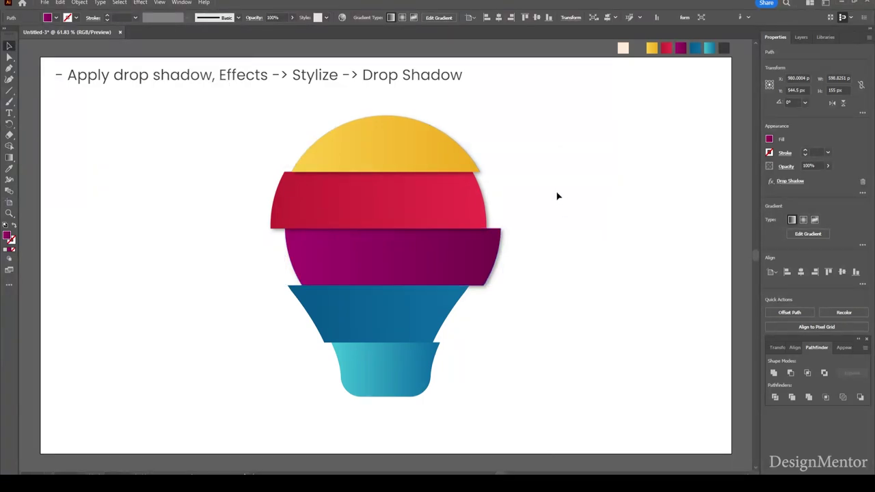
Apply the same drop shadow to the blue band
{"action": "left_click", "coordinate": [350, 320]}
{"action": "left_click", "coordinate": [140, 3]}
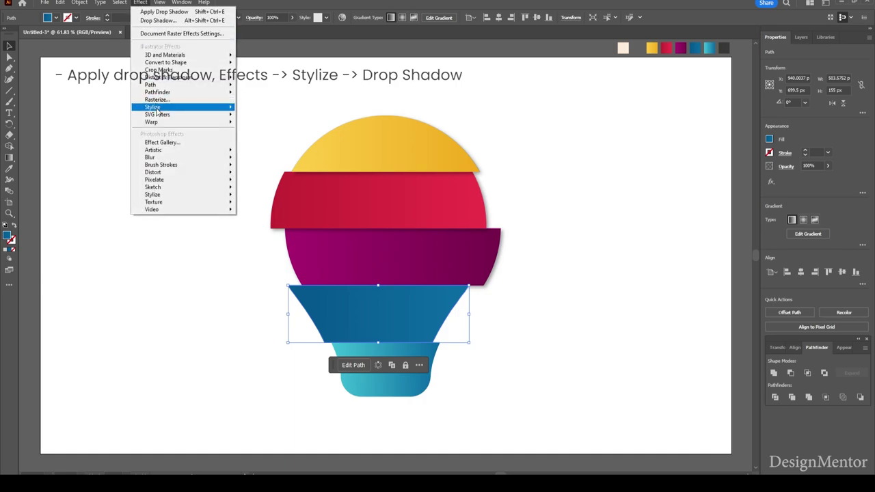
{"action": "mouse_move", "coordinate": [152, 108]}
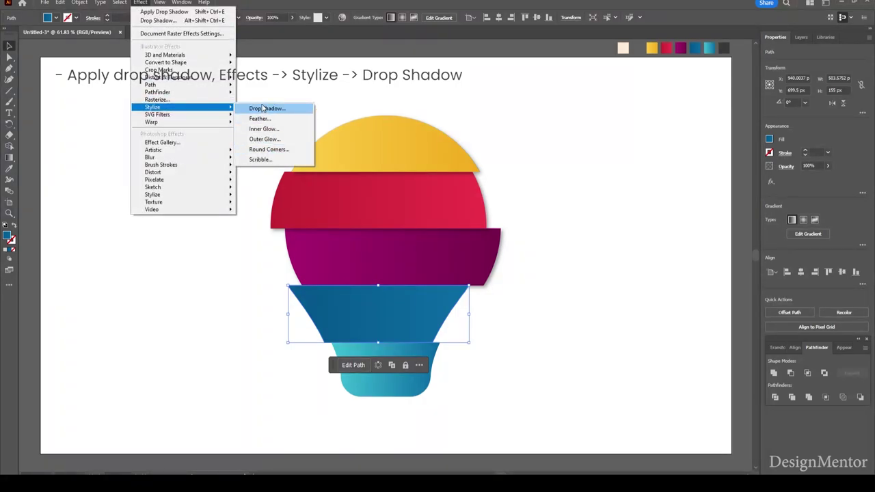
{"action": "left_click", "coordinate": [263, 108]}
{"action": "left_click", "coordinate": [625, 262]}
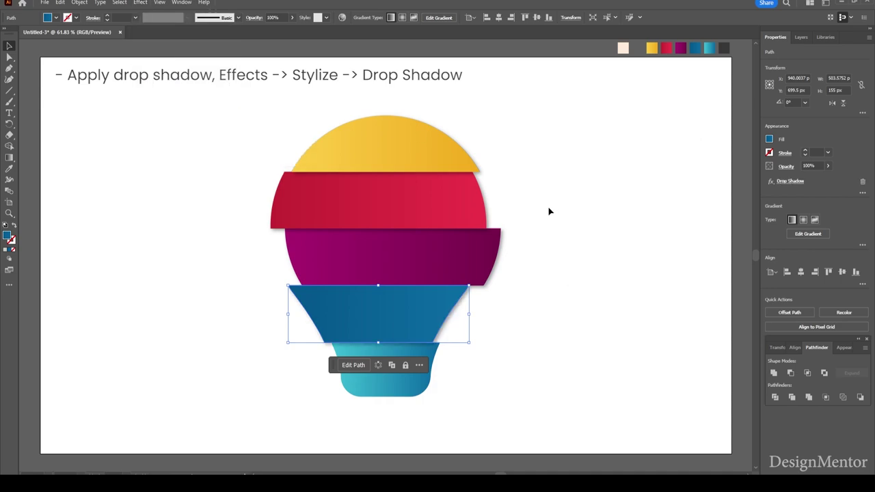
{"action": "left_click", "coordinate": [549, 209]}
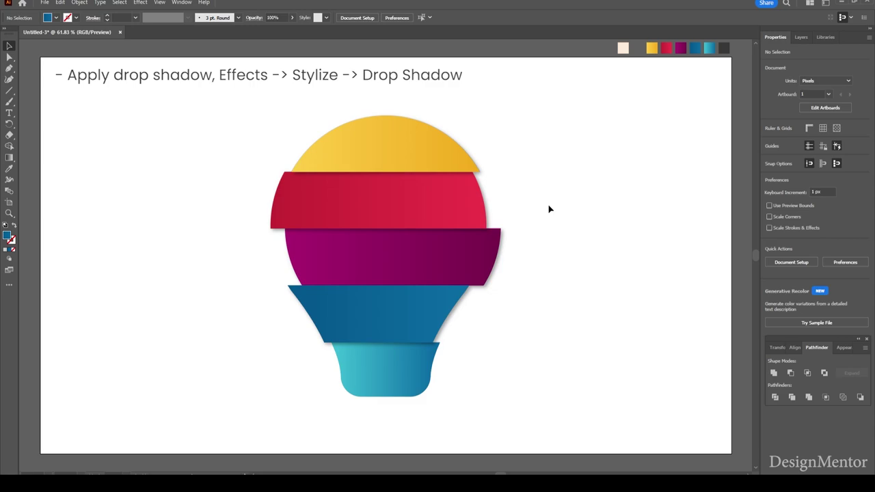
{"action": "left_click", "coordinate": [10, 90]}
Draw a thin rectangle beneath the bulb's base and set its width to 250 px
{"action": "left_click", "coordinate": [51, 91]}
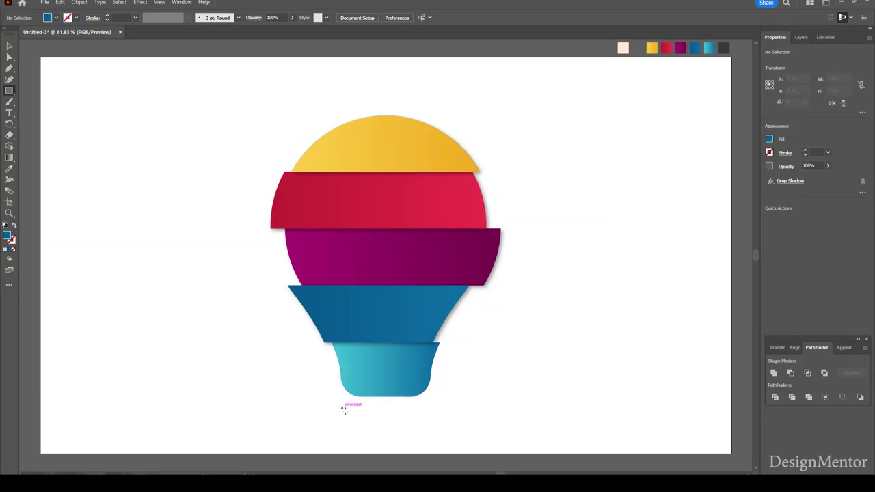
{"action": "left_click_drag", "start_coordinate": [342, 408], "coordinate": [432, 420]}
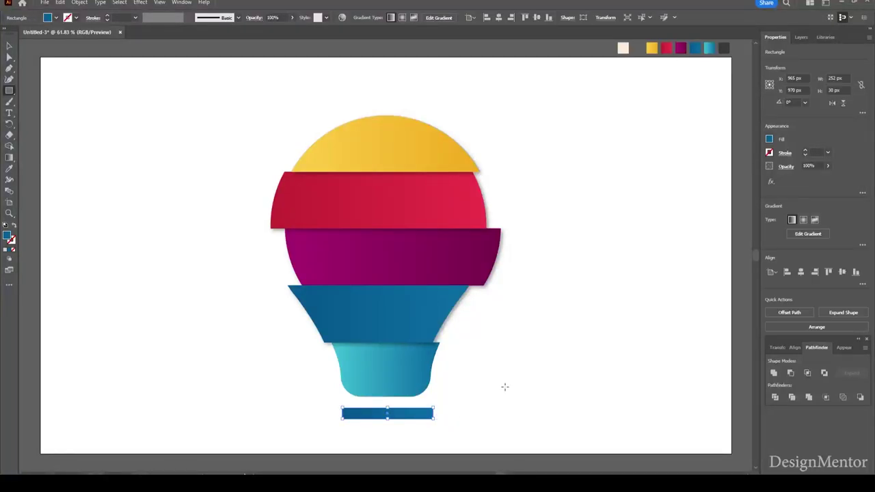
{"action": "left_click", "coordinate": [848, 78]}
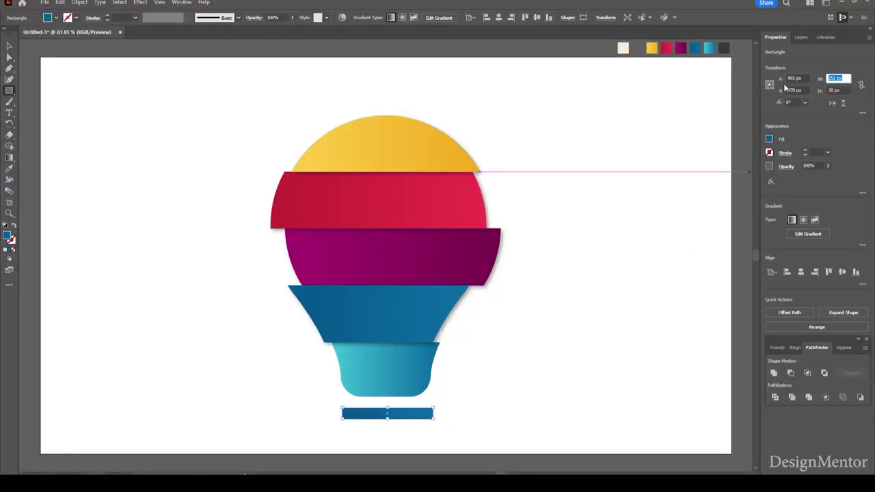
{"action": "type", "text": "250"}
{"action": "key", "text": "Return"}
Colour the bar with the dark grey swatch
{"action": "key", "text": "i"}
{"action": "left_click", "coordinate": [724, 48]}
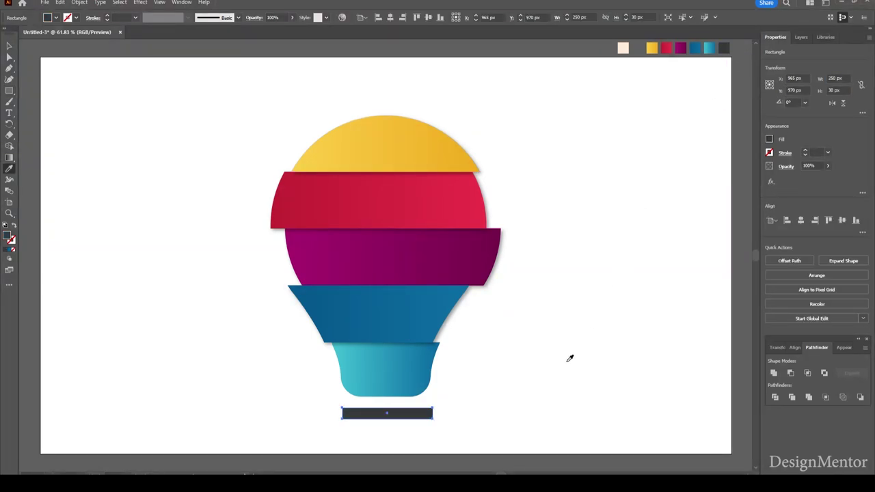
{"action": "key", "text": "v"}
{"action": "left_click", "coordinate": [457, 406]}
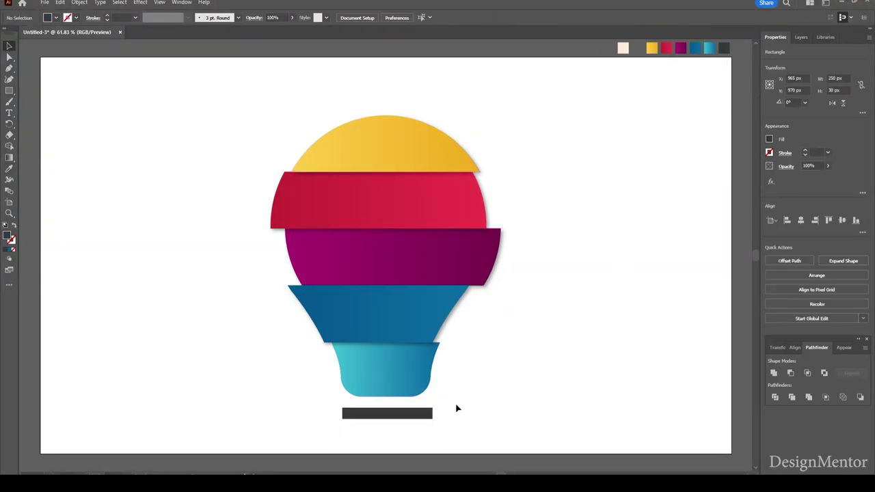
{"action": "left_click", "coordinate": [417, 415]}
{"action": "left_click", "coordinate": [121, 3]}
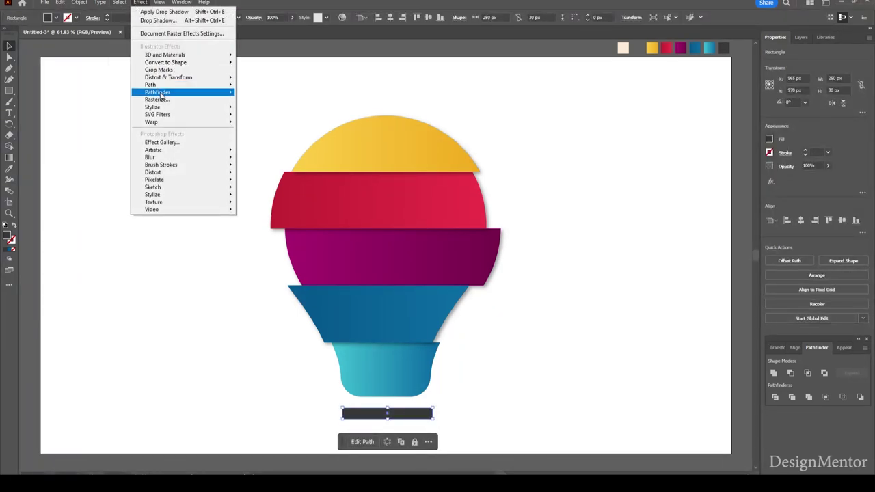
{"action": "mouse_move", "coordinate": [153, 107]}
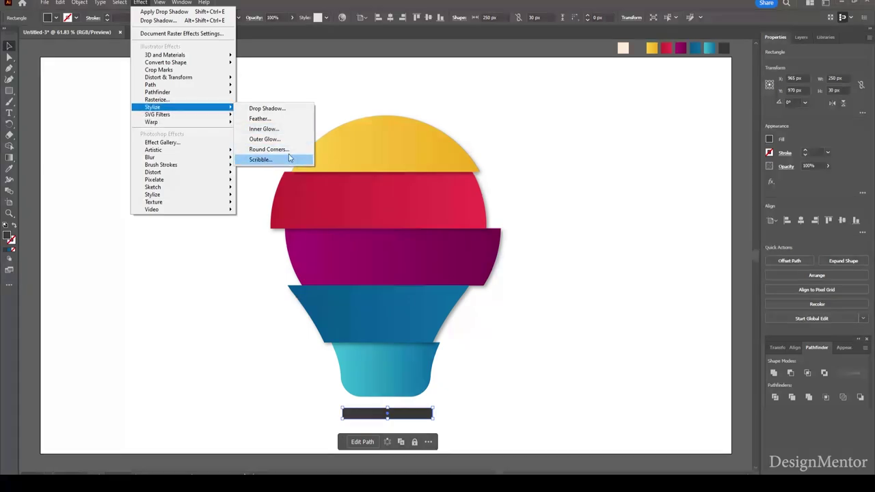
Round the dark bar's corners with a 20 px Round Corners effect
{"action": "left_click", "coordinate": [269, 149]}
{"action": "left_click", "coordinate": [151, 280]}
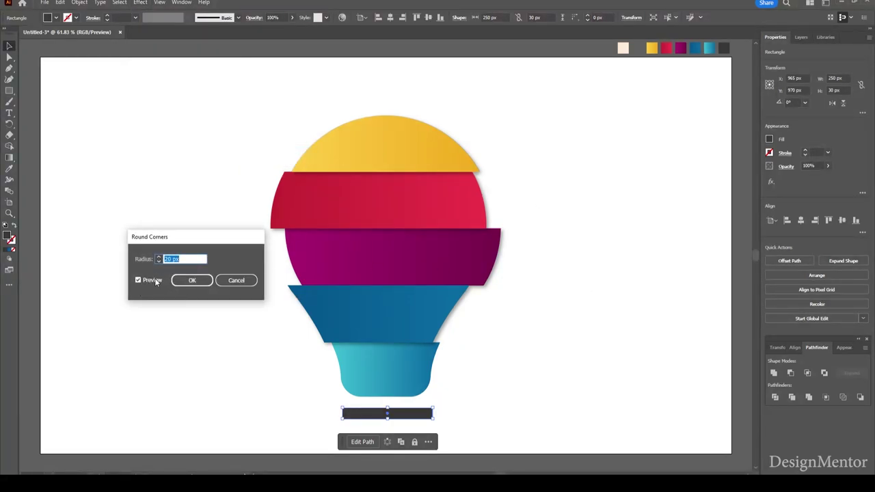
{"action": "left_click", "coordinate": [192, 281]}
{"action": "left_click", "coordinate": [197, 335]}
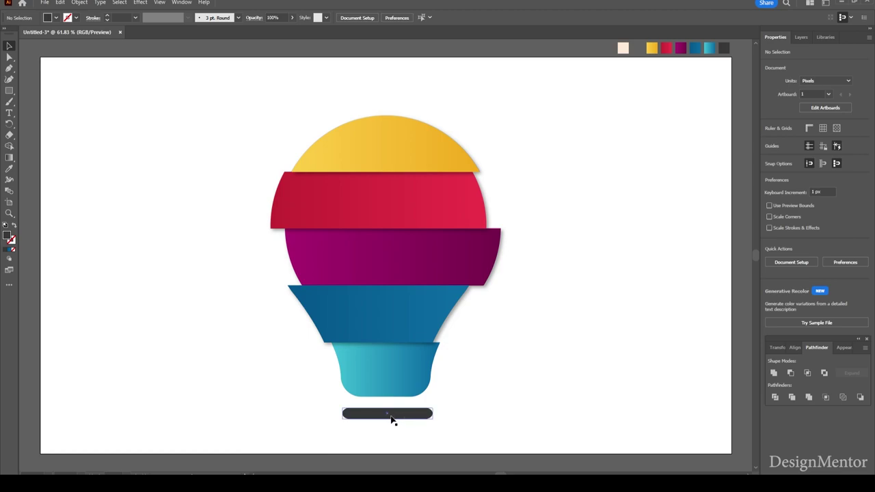
Nudge the pill left and down so it sits centred just below the base
{"action": "left_click", "coordinate": [361, 414]}
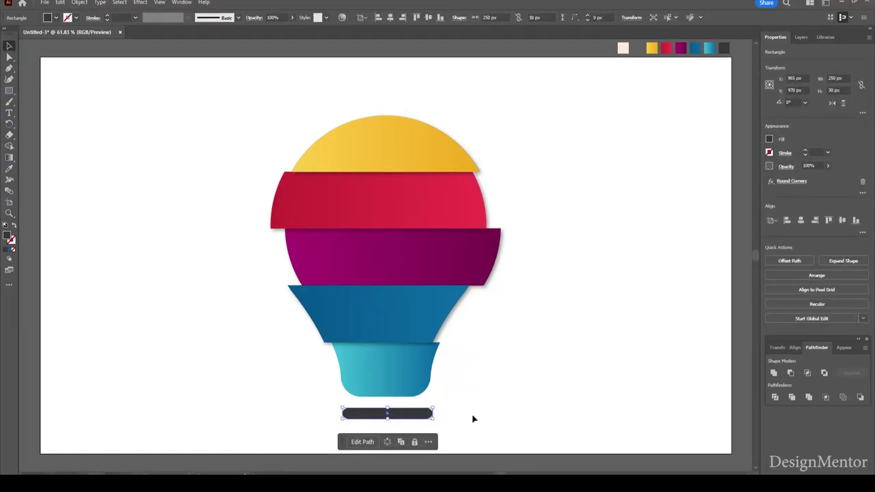
{"action": "key", "text": "shift+Up"}
{"action": "key", "text": "shift+Up"}
{"action": "key", "text": "shift+Up"}
{"action": "key", "text": "shift+Up"}
{"action": "key", "text": "shift+Up"}
{"action": "key", "text": "shift+Up"}
{"action": "key", "text": "Left"}
{"action": "key", "text": "Left"}
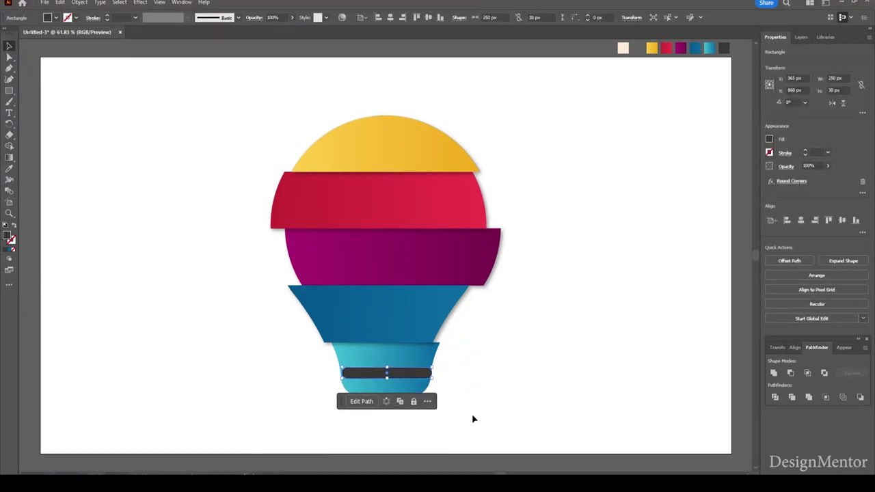
{"action": "key", "text": "Left"}
{"action": "key", "text": "Left"}
{"action": "key", "text": "shift+Down"}
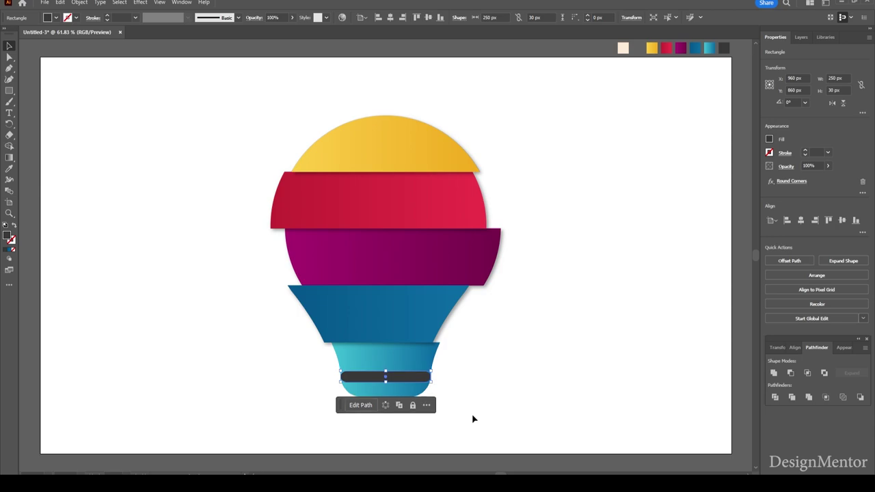
{"action": "key", "text": "shift+Down"}
{"action": "key", "text": "shift+Down"}
{"action": "key", "text": "shift+Down"}
{"action": "key", "text": "shift+Down"}
{"action": "key", "text": "shift+Down"}
{"action": "key", "text": "shift+Down"}
{"action": "key", "text": "shift+Down"}
{"action": "key", "text": "shift+Down"}
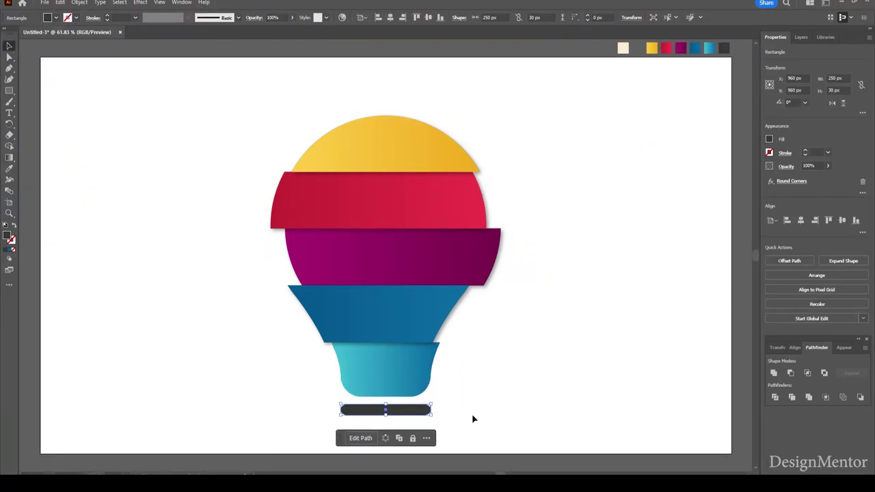
{"action": "key", "text": "shift+Down"}
{"action": "key", "text": "shift+Down"}
Stack duplicates of the dark pill below the original to make three rings
{"action": "left_click", "coordinate": [472, 413]}
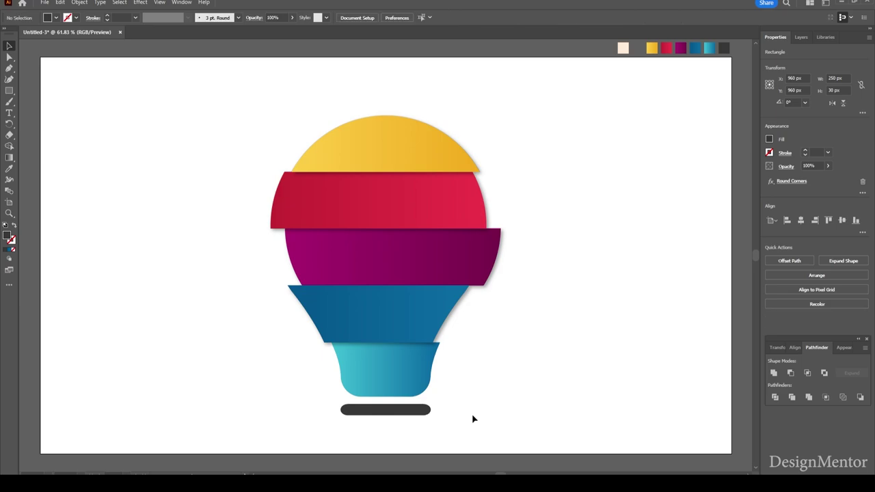
{"action": "left_click", "coordinate": [404, 414]}
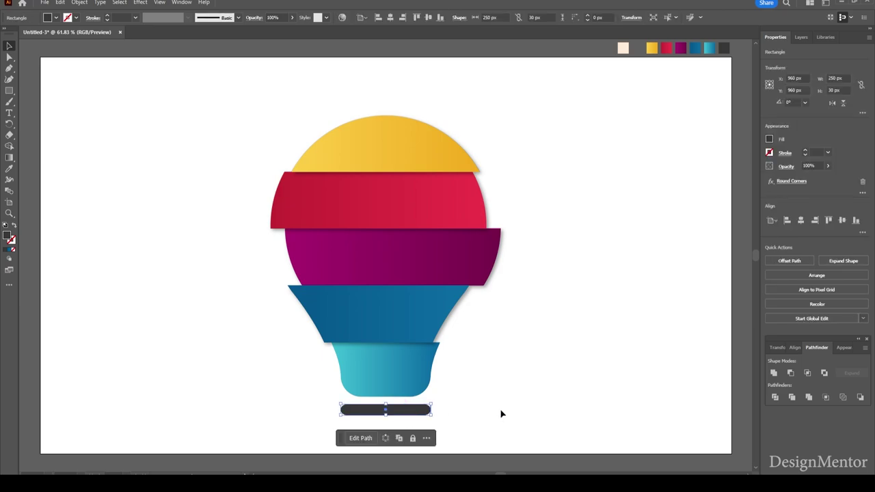
{"action": "key", "text": "shift+Down"}
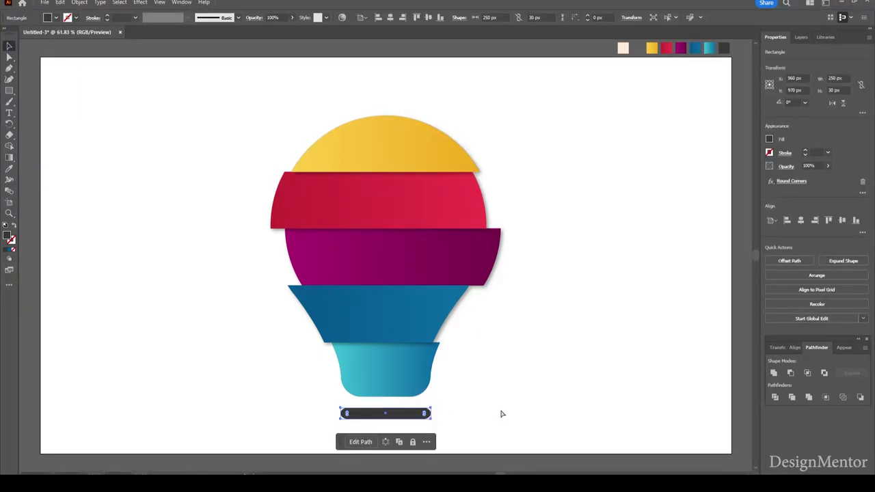
{"action": "key", "text": "shift+Down"}
{"action": "key", "text": "shift+Down"}
{"action": "key", "text": "shift+Down"}
{"action": "key", "text": "shift+Down"}
{"action": "key", "text": "shift+Down"}
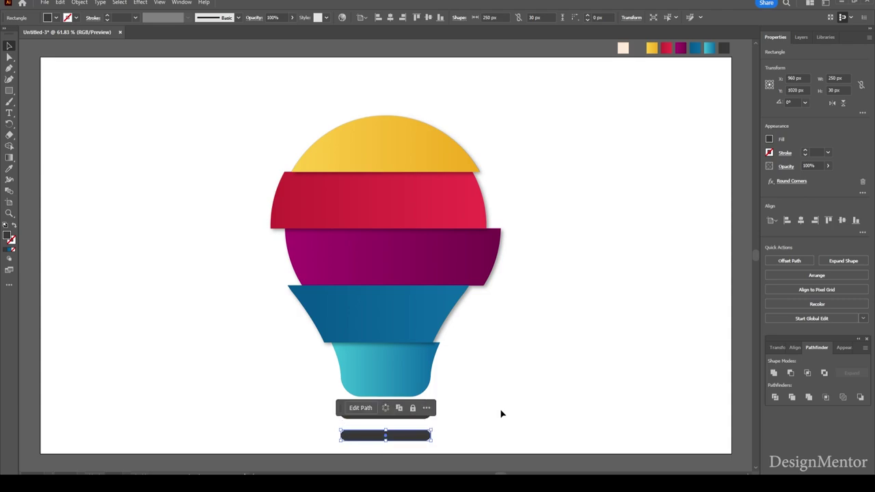
{"action": "key", "text": "shift+Down"}
{"action": "left_click", "coordinate": [507, 409]}
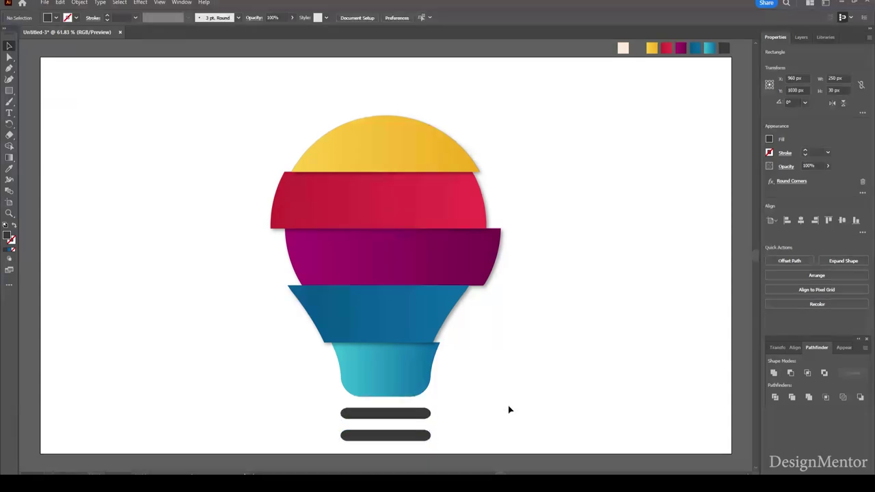
{"action": "left_click", "coordinate": [399, 438]}
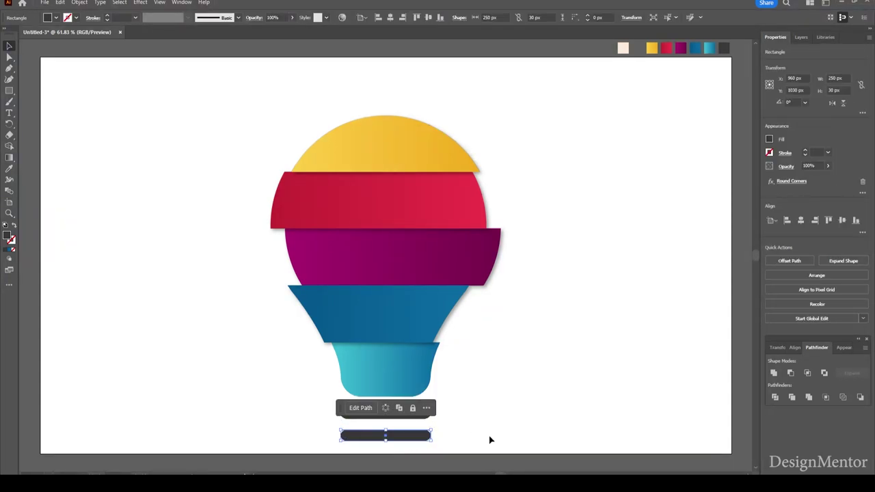
{"action": "key", "text": "alt+shift+Down"}
{"action": "key", "text": "shift+Down"}
{"action": "key", "text": "shift+Down"}
{"action": "key", "text": "shift+Down"}
{"action": "key", "text": "shift+Down"}
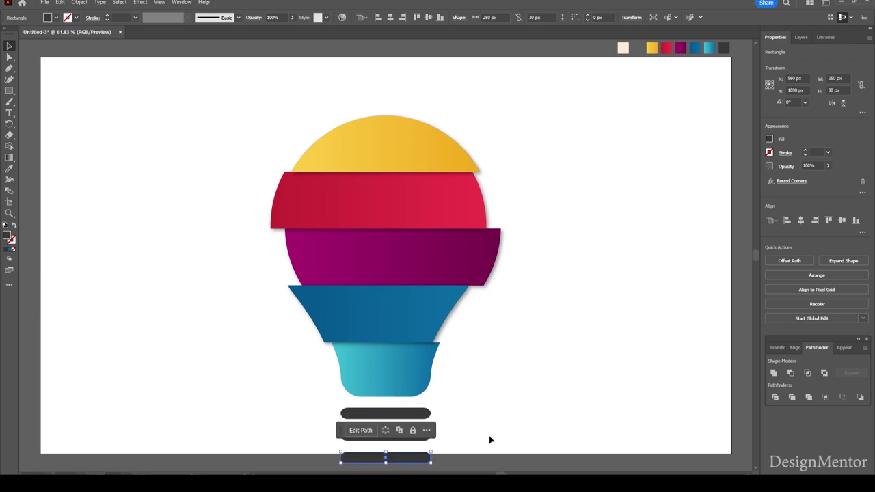
Nudge the whole bulb artwork with its pills upward
{"action": "mouse_move", "coordinate": [268, 110]}
{"action": "left_mouse_down"}
{"action": "mouse_move", "coordinate": [468, 419]}
{"action": "mouse_move", "coordinate": [471, 465]}
{"action": "left_mouse_up"}
{"action": "key", "text": "shift+Up"}
{"action": "key", "text": "shift+Up"}
{"action": "key", "text": "shift+Up"}
{"action": "key", "text": "shift+Up"}
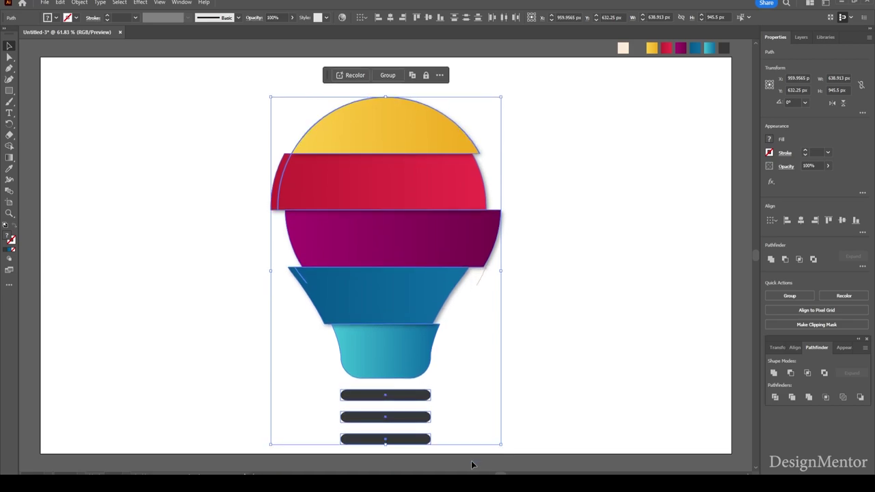
{"action": "key", "text": "shift+Up"}
{"action": "key", "text": "shift+Up"}
{"action": "key", "text": "shift+Up"}
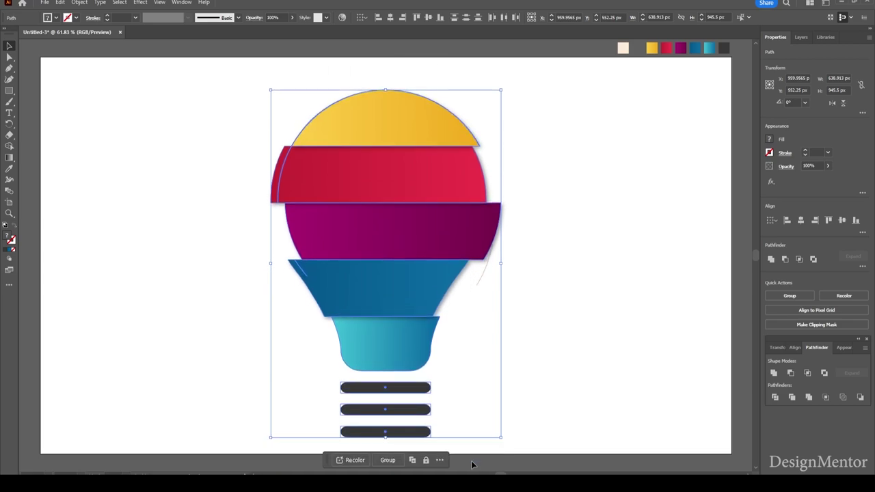
Delete the bottom pill and nudge the whole artwork slightly down
{"action": "left_click", "coordinate": [615, 406]}
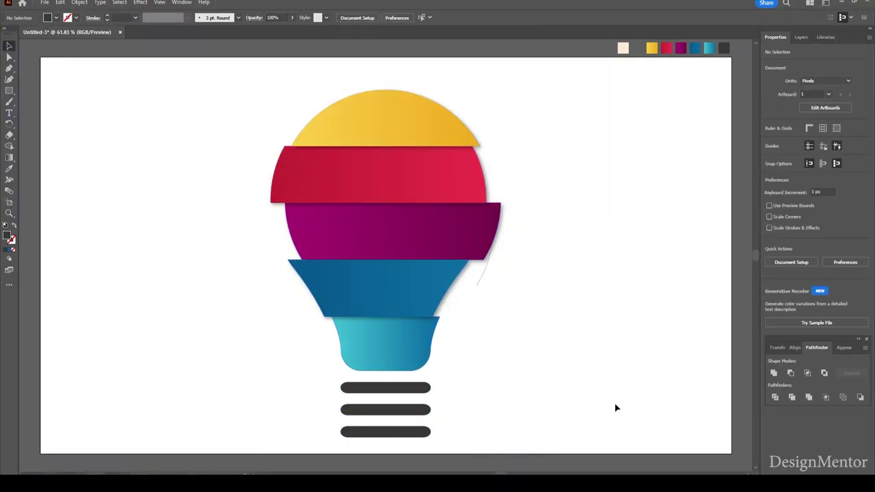
{"action": "left_click", "coordinate": [410, 441]}
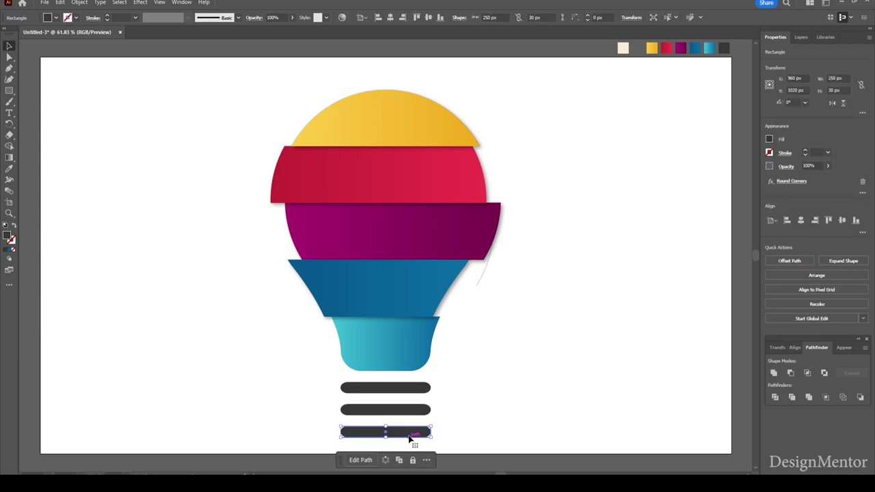
{"action": "key", "text": "Delete"}
{"action": "left_click_drag", "start_coordinate": [305, 82], "coordinate": [498, 428]}
{"action": "key", "text": "shift+Down"}
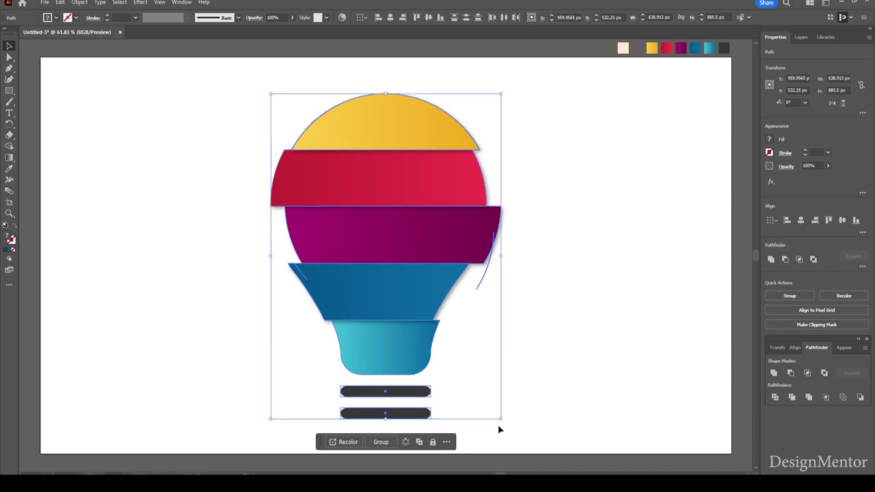
{"action": "key", "text": "shift+Down"}
Delete the stray curved line on the right of the bulb
{"action": "left_click", "coordinate": [551, 378]}
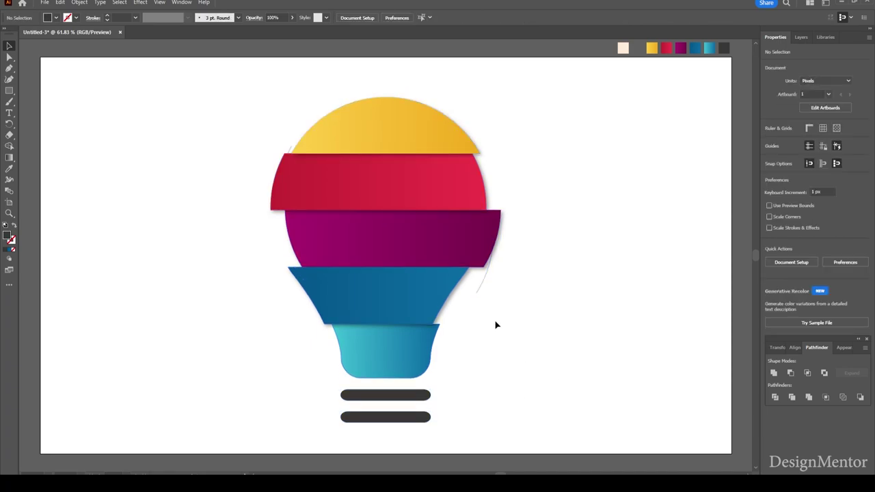
{"action": "left_click", "coordinate": [481, 290]}
{"action": "key", "text": "Delete"}
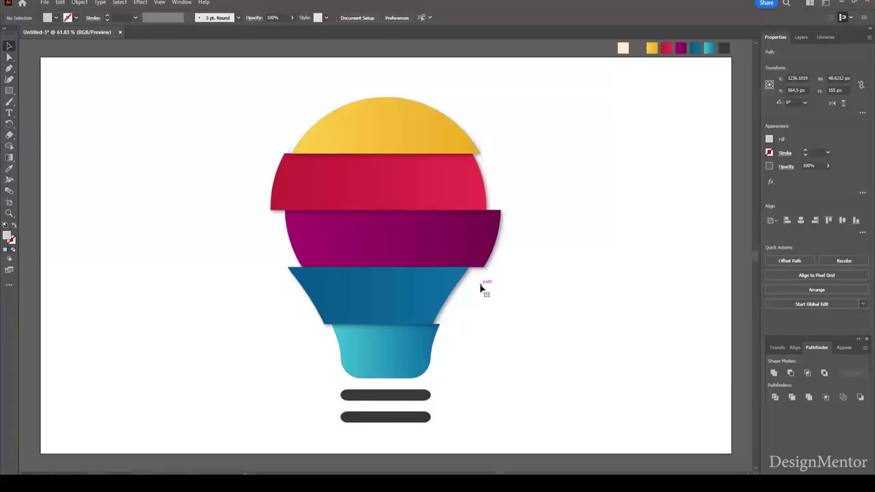
{"action": "left_click", "coordinate": [299, 276]}
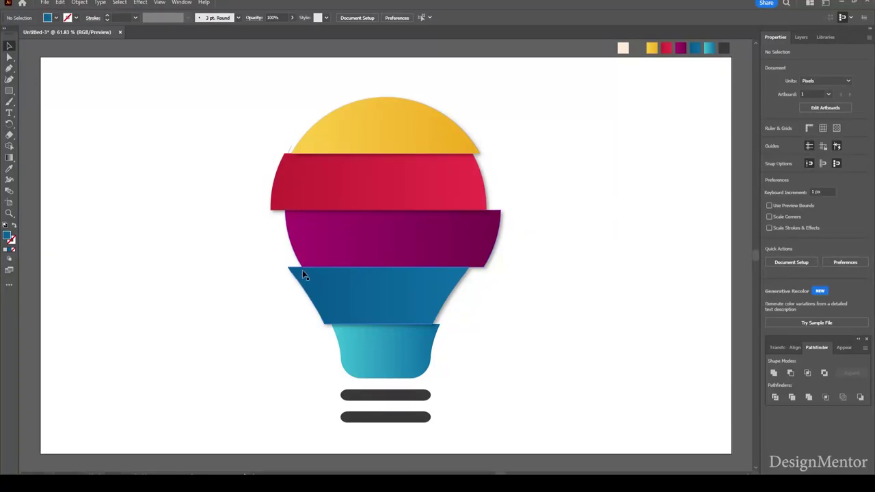
{"action": "left_click", "coordinate": [303, 272]}
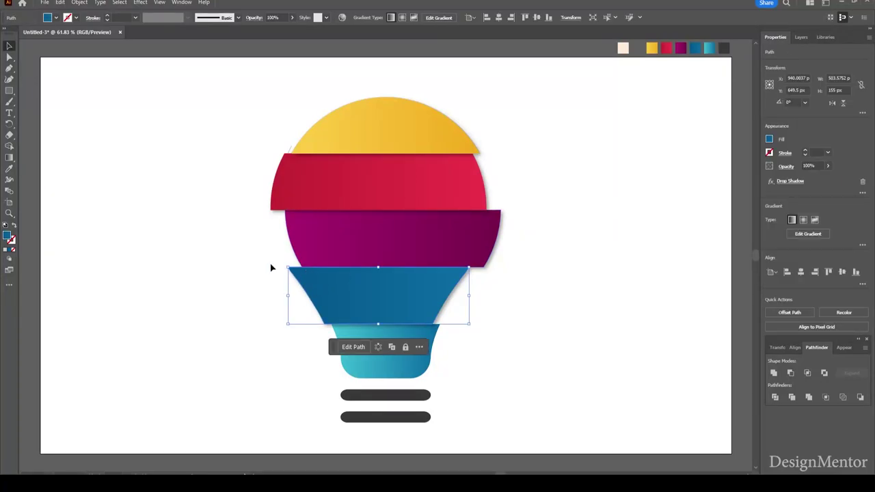
{"action": "left_click_drag", "start_coordinate": [277, 258], "coordinate": [332, 296]}
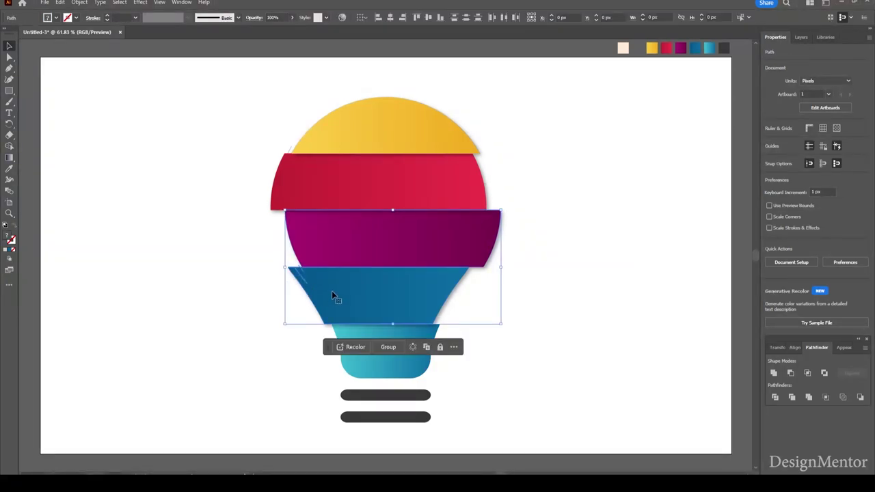
{"action": "left_click", "coordinate": [361, 267], "text": "shift"}
{"action": "left_click", "coordinate": [362, 295], "text": "shift"}
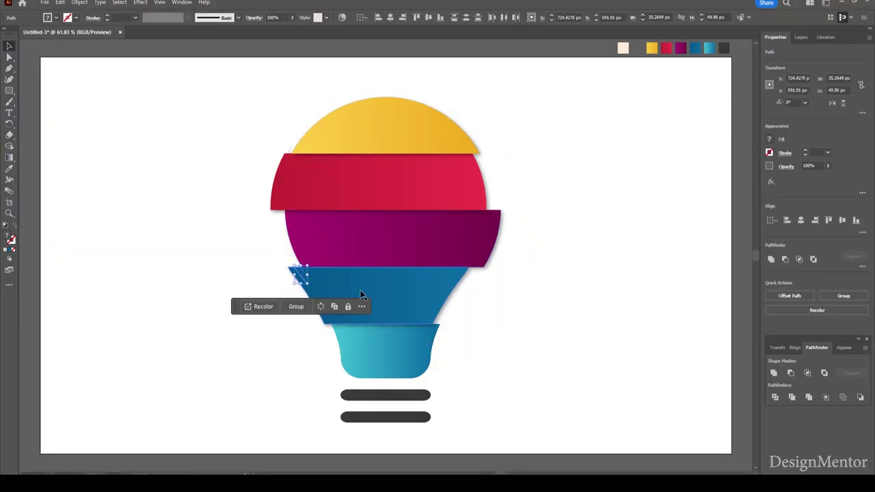
{"action": "left_click", "coordinate": [500, 322]}
{"action": "left_click", "coordinate": [481, 241]}
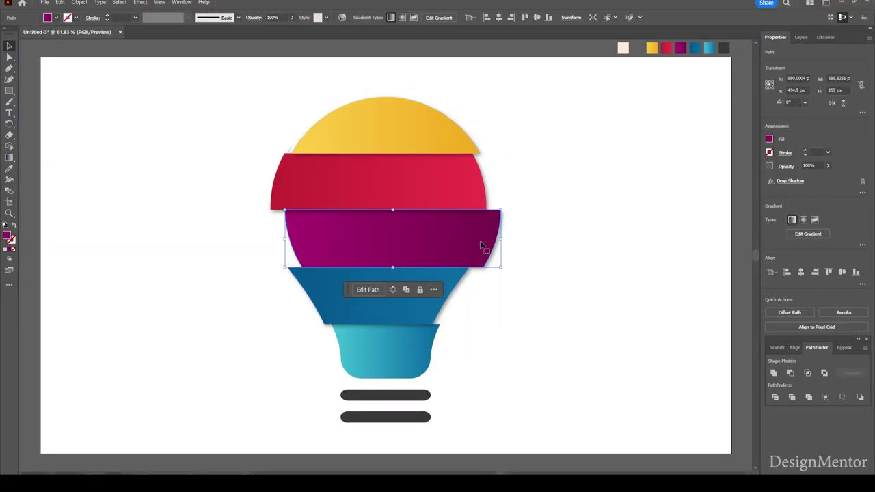
{"action": "left_click", "coordinate": [529, 287]}
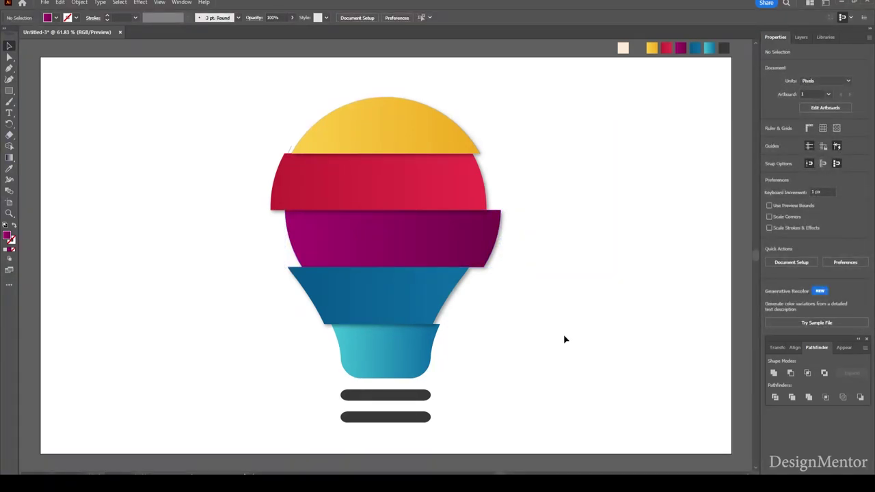
{"action": "left_click_drag", "start_coordinate": [290, 149], "coordinate": [298, 157]}
{"action": "left_click", "coordinate": [380, 138], "text": "shift"}
{"action": "key", "text": "Delete"}
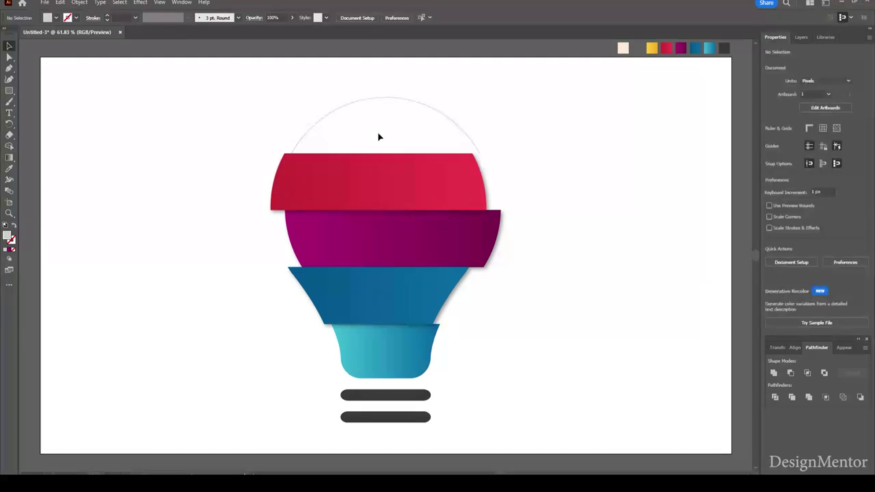
{"action": "key", "text": "ctrl+z"}
{"action": "left_click", "coordinate": [336, 82]}
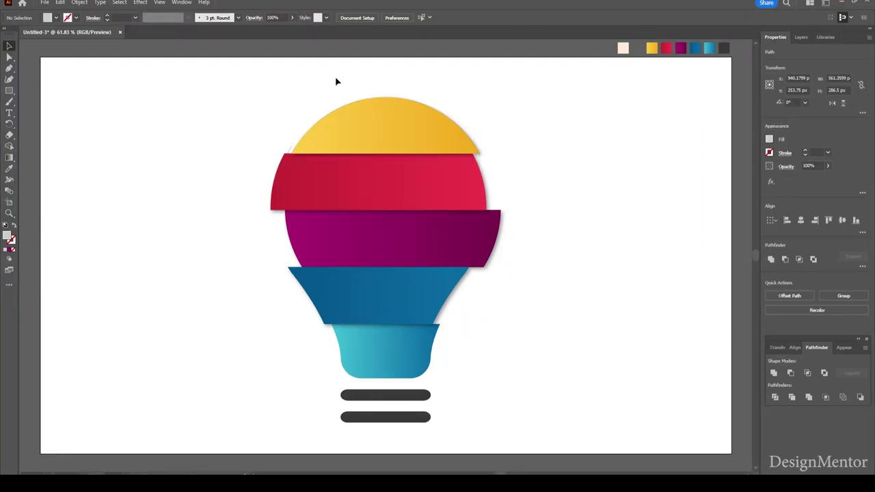
{"action": "left_click_drag", "start_coordinate": [275, 124], "coordinate": [300, 154]}
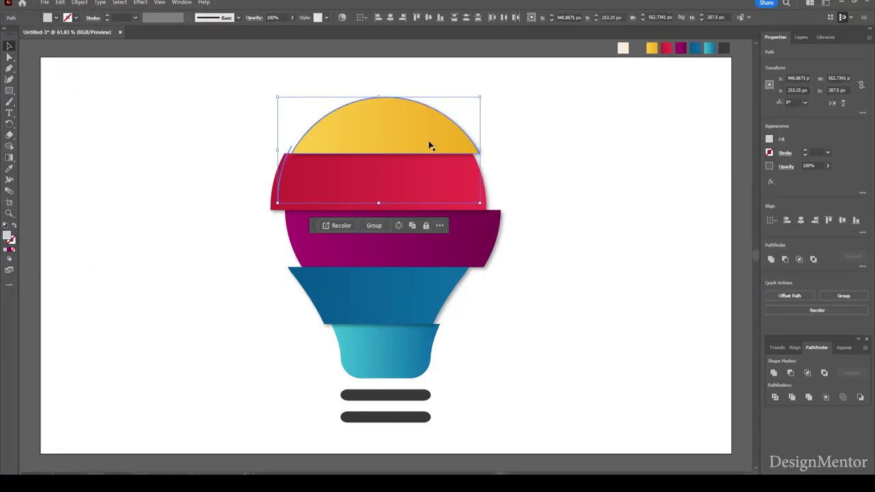
{"action": "left_click", "coordinate": [546, 115]}
{"action": "left_click", "coordinate": [413, 116]}
{"action": "right_click", "coordinate": [413, 115]}
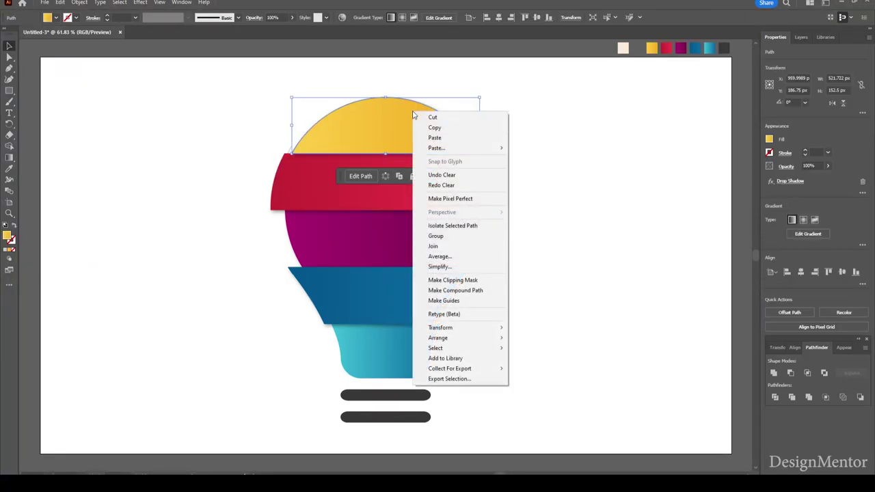
{"action": "left_click", "coordinate": [538, 216]}
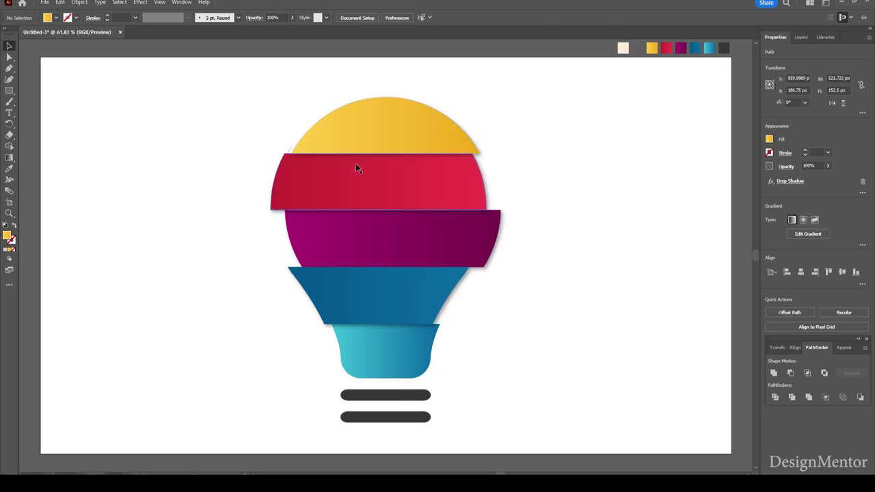
{"action": "left_click", "coordinate": [291, 150]}
{"action": "left_click", "coordinate": [317, 116]}
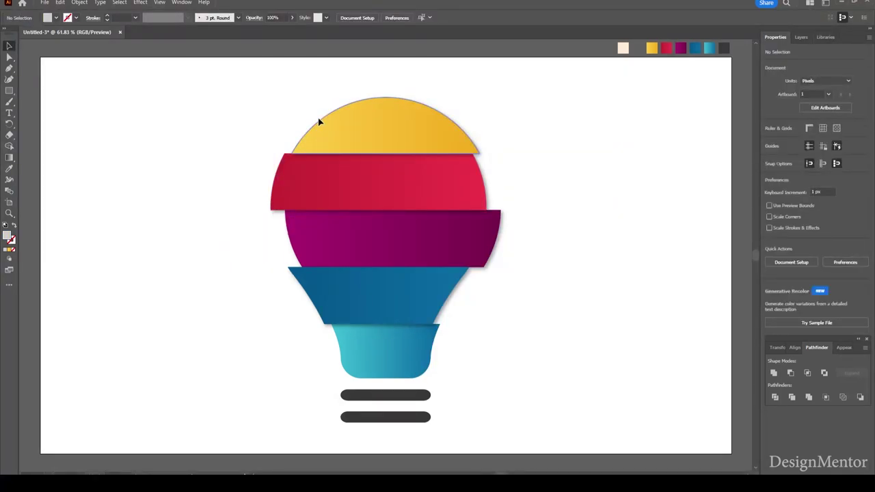
{"action": "left_click", "coordinate": [318, 121]}
{"action": "right_click", "coordinate": [319, 121]}
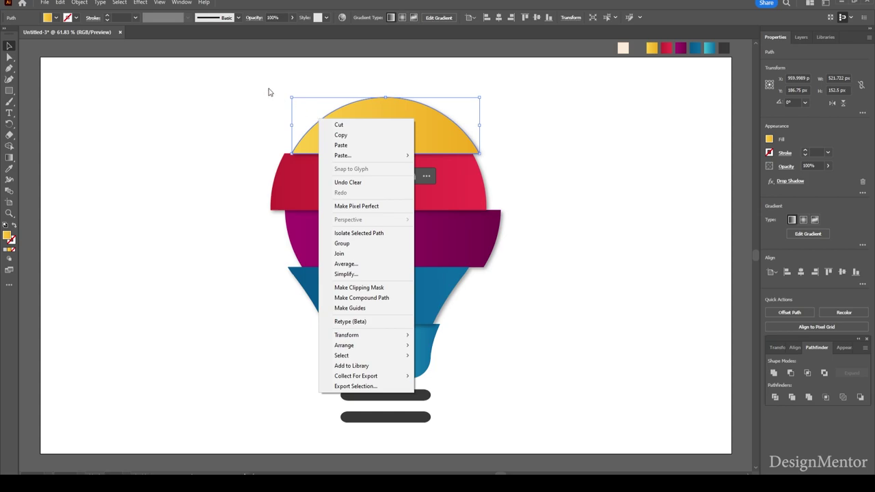
{"action": "left_click", "coordinate": [268, 92]}
{"action": "left_click", "coordinate": [326, 116]}
{"action": "left_click_drag", "start_coordinate": [326, 117], "coordinate": [315, 105]}
{"action": "left_click_drag", "start_coordinate": [477, 157], "coordinate": [480, 155]}
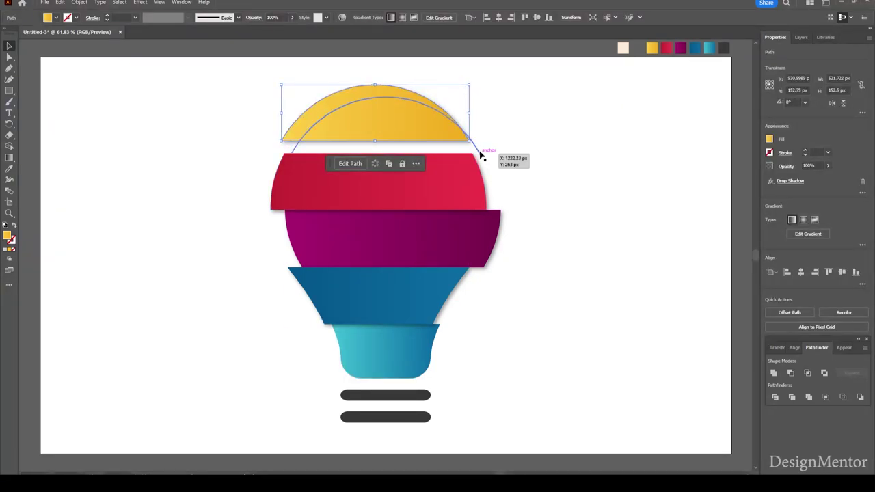
{"action": "key", "text": "ctrl+z"}
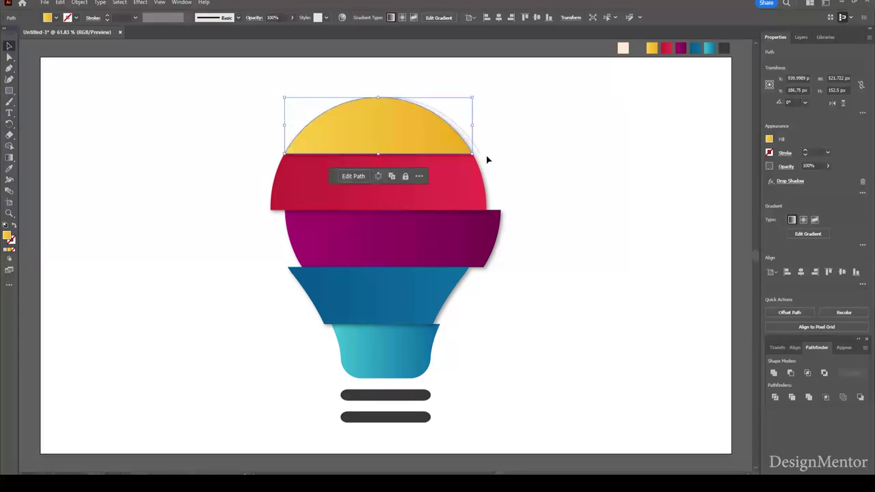
{"action": "left_click", "coordinate": [484, 150]}
{"action": "left_click", "coordinate": [479, 155]}
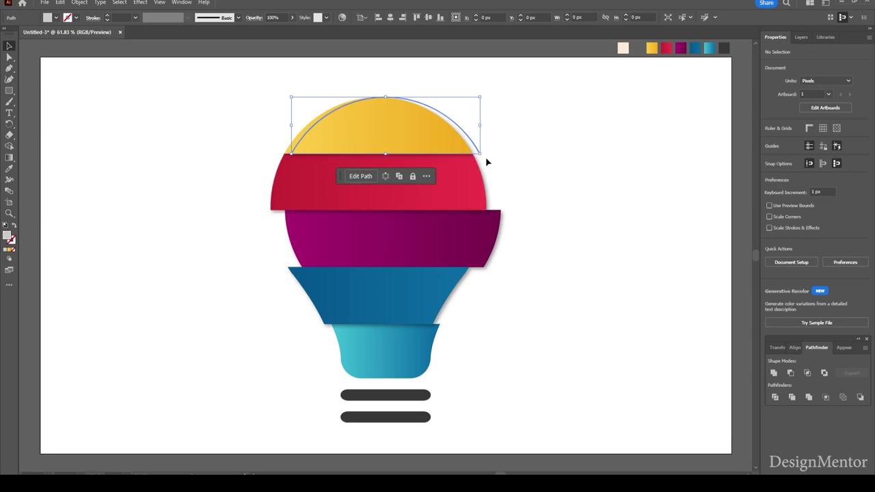
{"action": "left_click", "coordinate": [487, 162]}
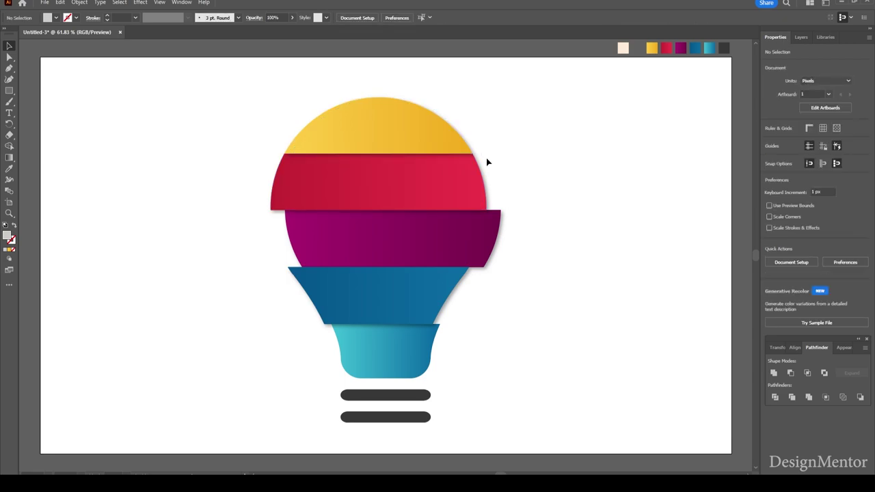
{"action": "left_click", "coordinate": [409, 143]}
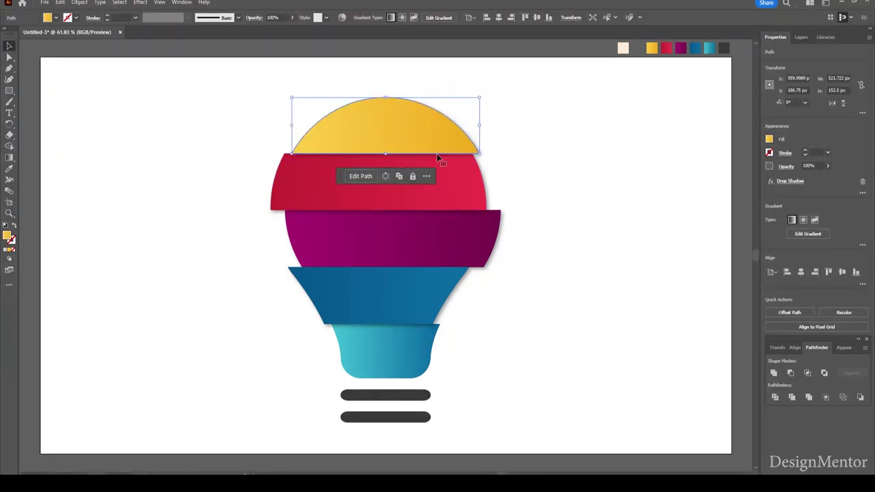
{"action": "left_click", "coordinate": [600, 215]}
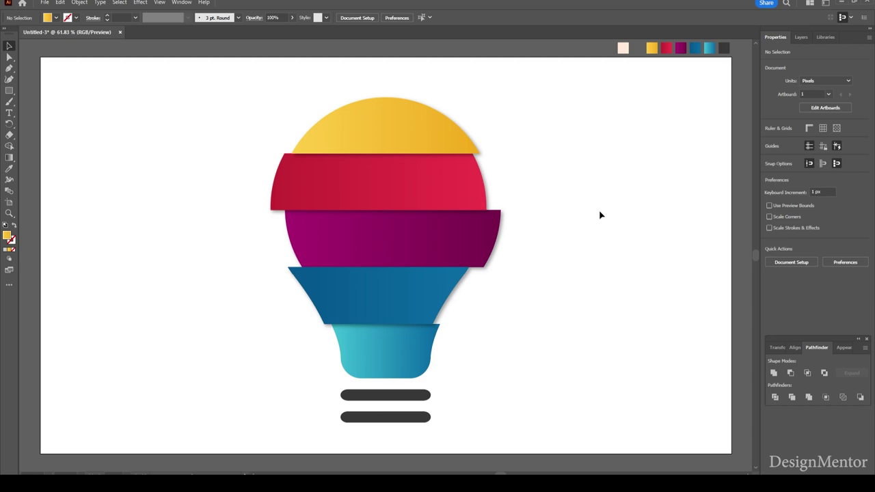
{"action": "left_click", "coordinate": [484, 185]}
{"action": "left_click", "coordinate": [540, 188]}
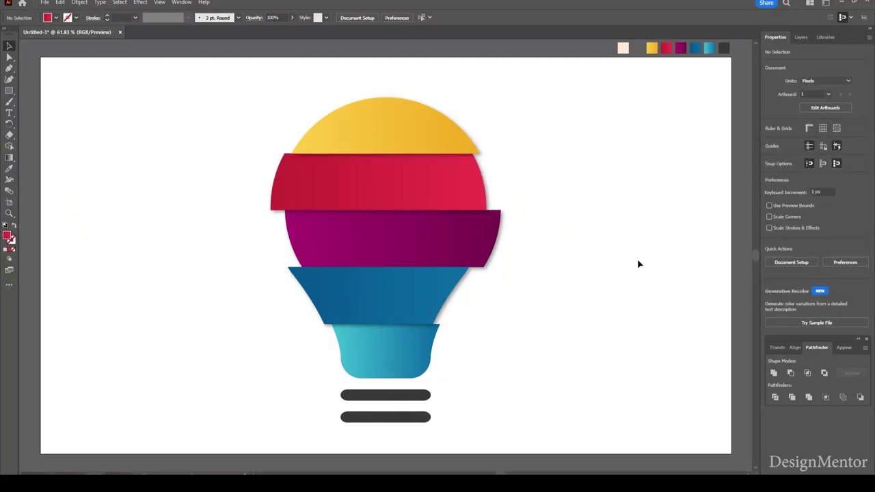
Set the type font to Open Sans Condensed Regular with a white fill
{"action": "key", "text": "t"}
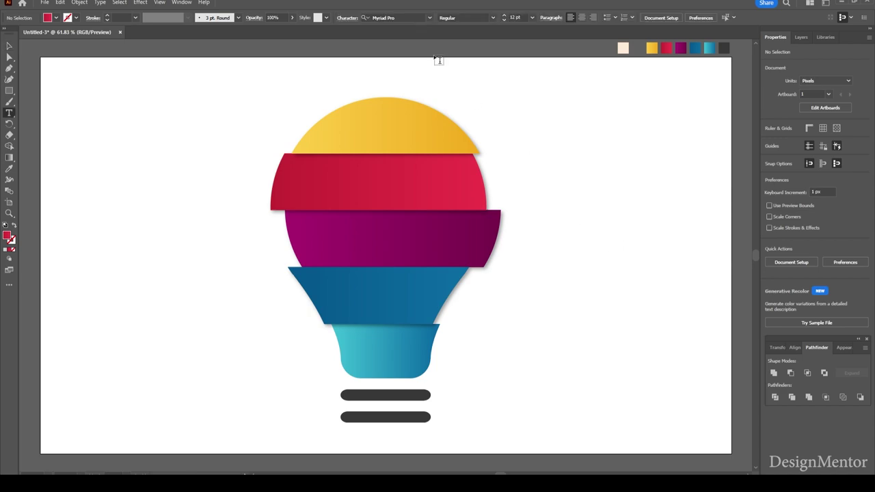
{"action": "left_click", "coordinate": [401, 18]}
{"action": "type", "text": "open"}
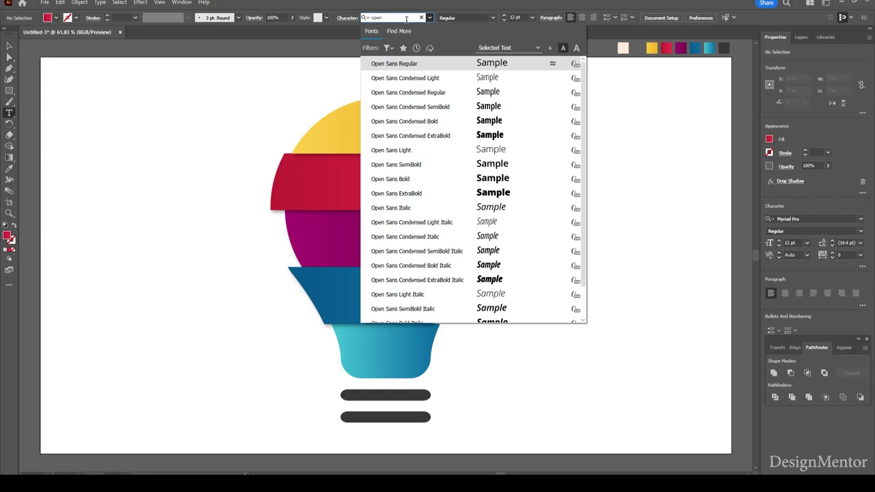
{"action": "left_click", "coordinate": [419, 92]}
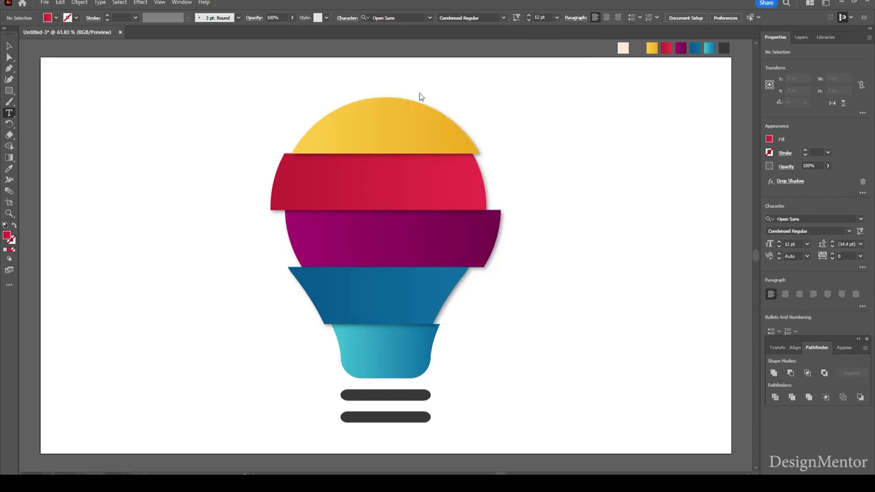
{"action": "left_click", "coordinate": [56, 18]}
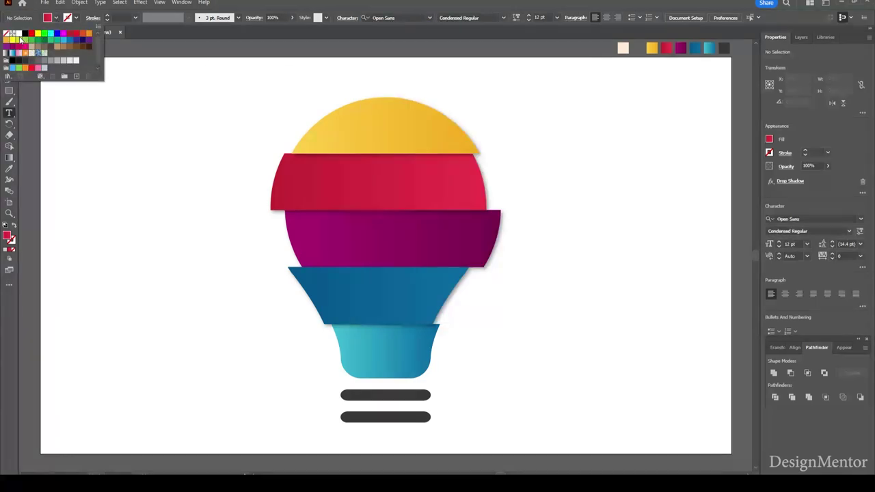
{"action": "left_click", "coordinate": [19, 34]}
{"action": "key", "text": "Escape"}
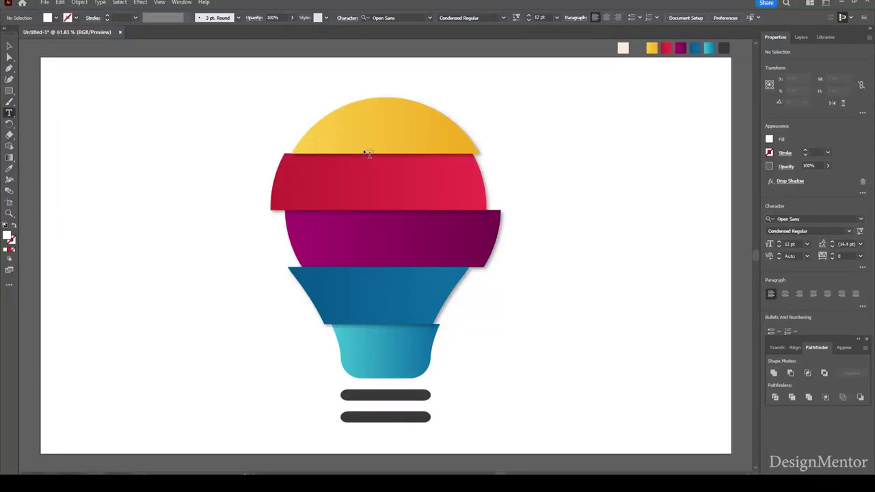
Place the Figma label in the yellow band, white at 60 pt
{"action": "left_click", "coordinate": [350, 134]}
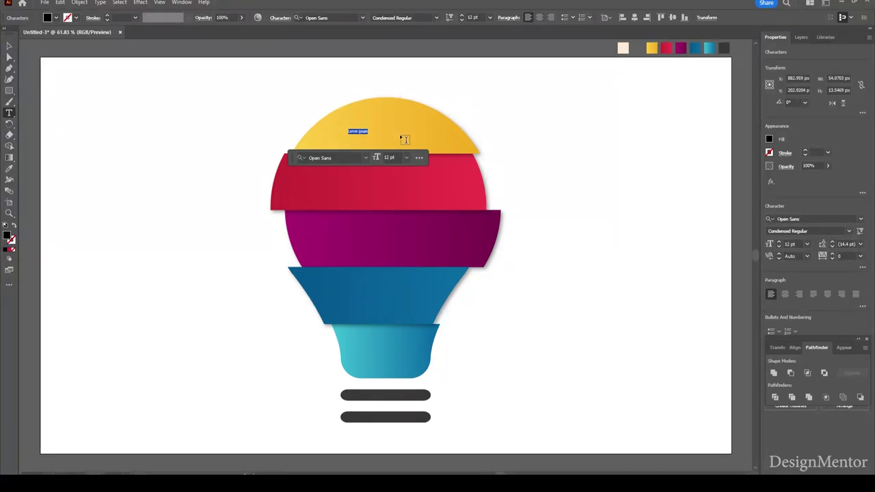
{"action": "key", "text": "BackSpace"}
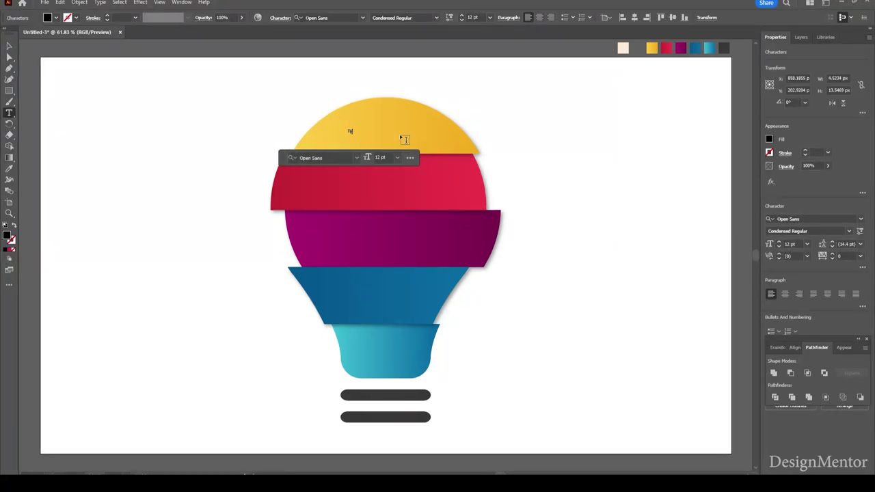
{"action": "key", "text": "ctrl+a"}
{"action": "left_click", "coordinate": [56, 17]}
{"action": "left_click", "coordinate": [16, 34]}
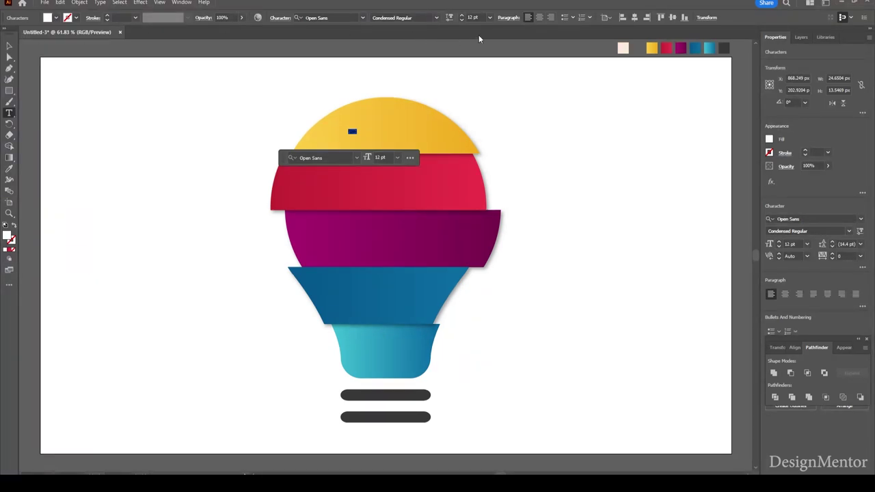
{"action": "left_click", "coordinate": [481, 17]}
{"action": "key", "text": "Up"}
{"action": "key", "text": "Up"}
{"action": "key", "text": "Up"}
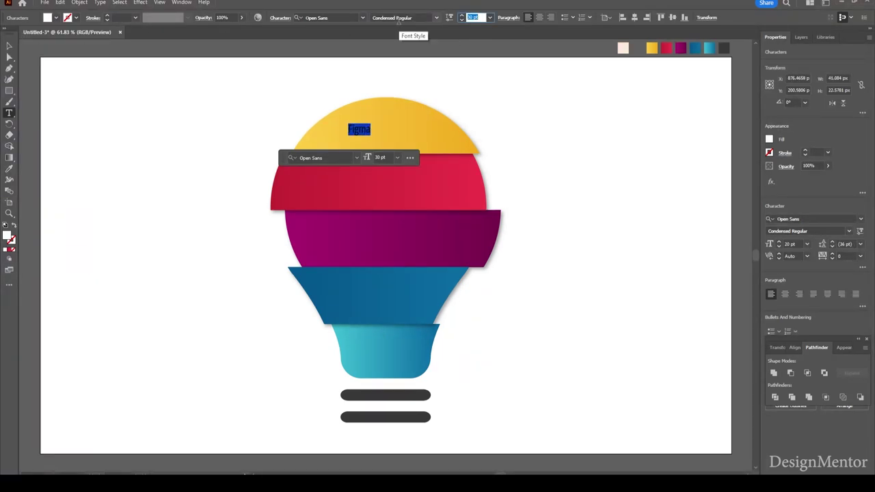
{"action": "key", "text": "Up"}
{"action": "key", "text": "Up"}
{"action": "key", "text": "Up"}
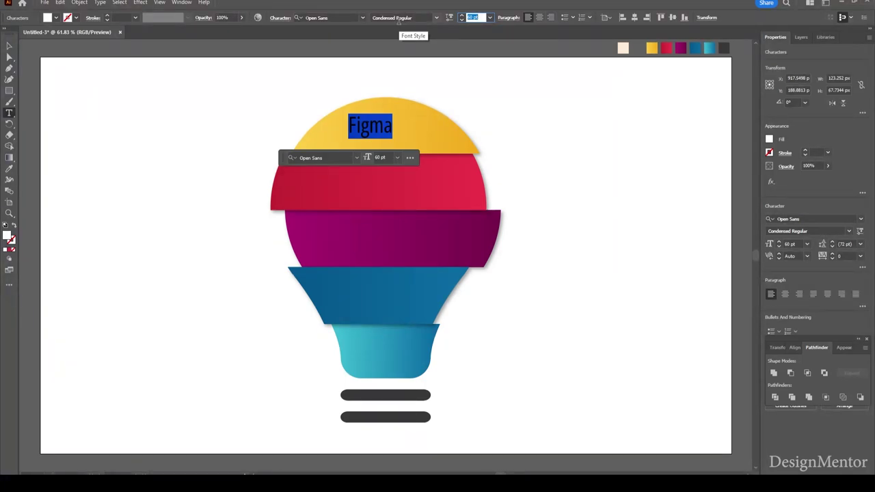
{"action": "left_click", "coordinate": [10, 46]}
Centre the Figma label horizontally on the artboard and shift it slightly
{"action": "left_click", "coordinate": [156, 98]}
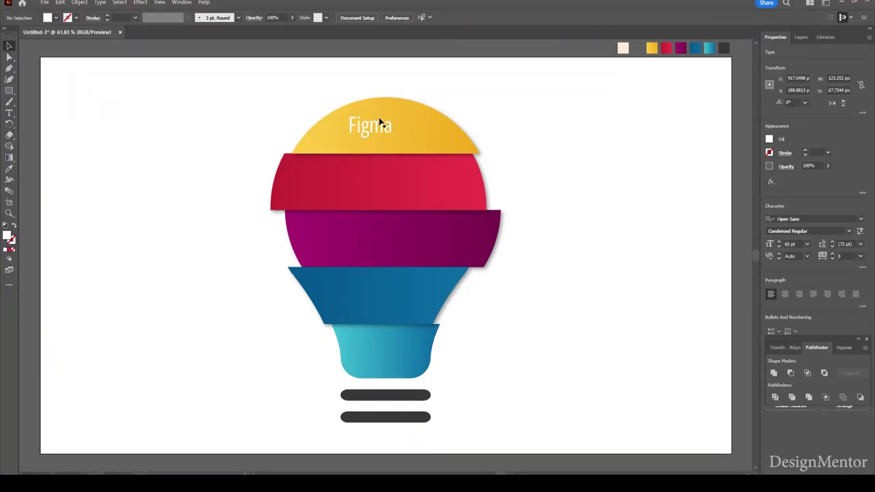
{"action": "left_click", "coordinate": [381, 123]}
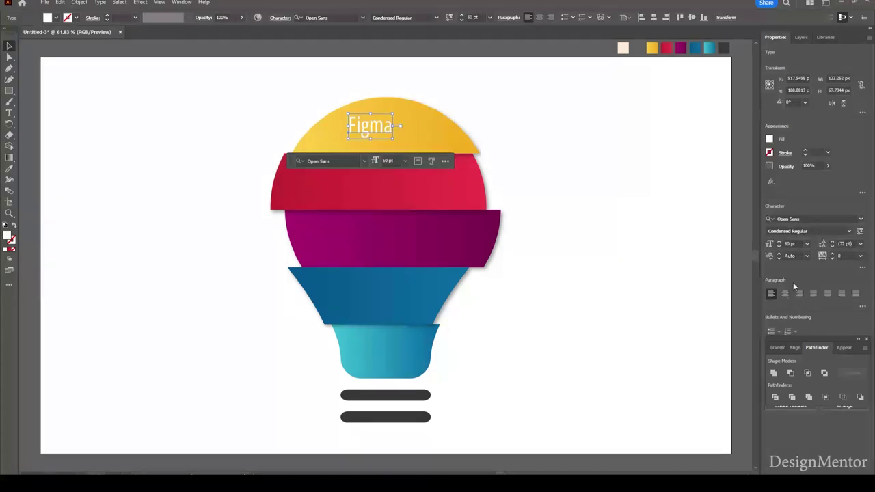
{"action": "left_click", "coordinate": [793, 349]}
{"action": "left_click", "coordinate": [789, 372]}
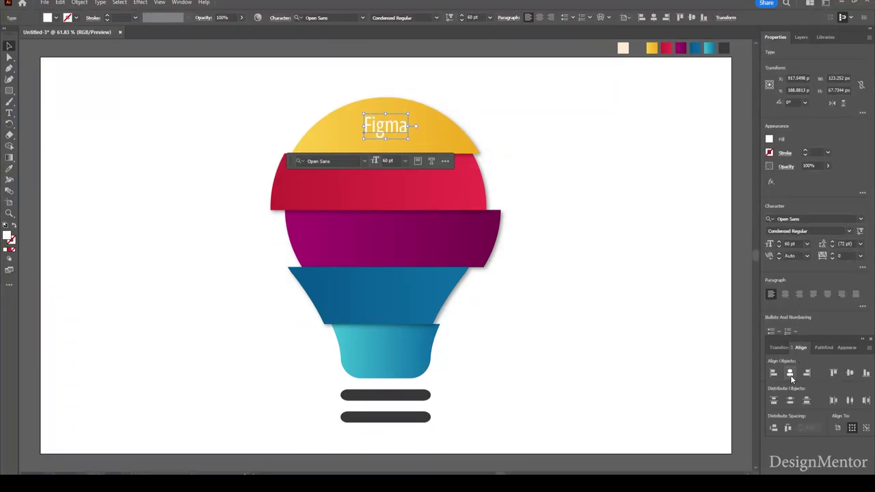
{"action": "left_click_drag", "start_coordinate": [395, 130], "coordinate": [400, 128]}
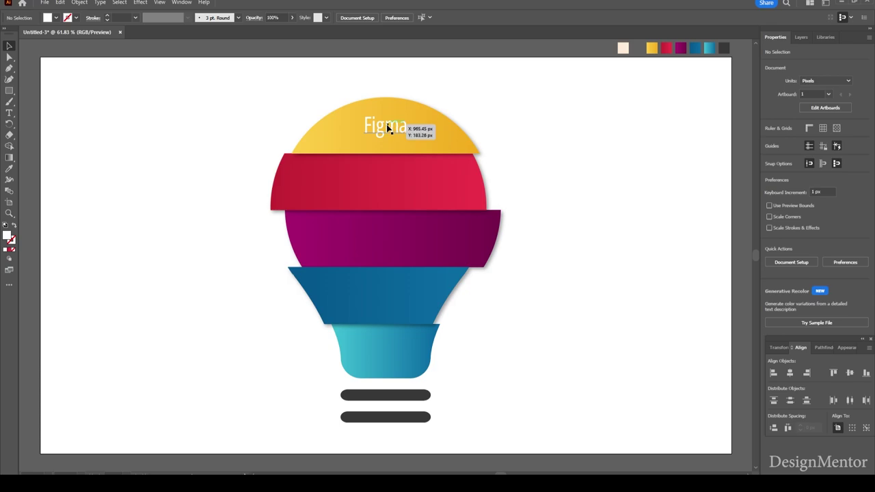
Keep Figma in Condensed Regular and nudge the label down slightly
{"action": "double_click", "coordinate": [400, 128]}
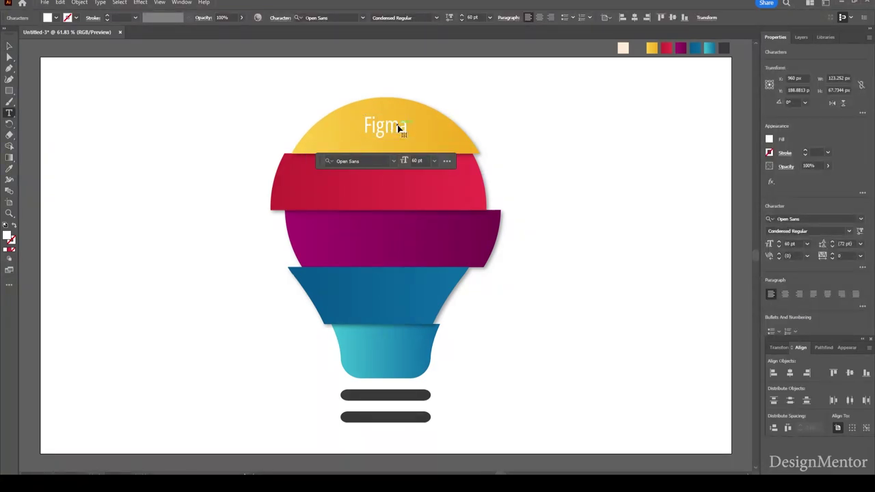
{"action": "double_click", "coordinate": [400, 127]}
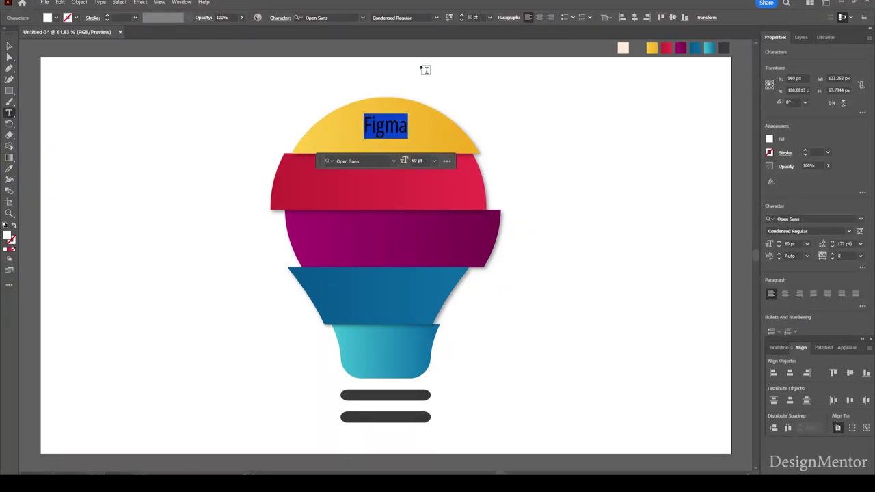
{"action": "left_click", "coordinate": [434, 16]}
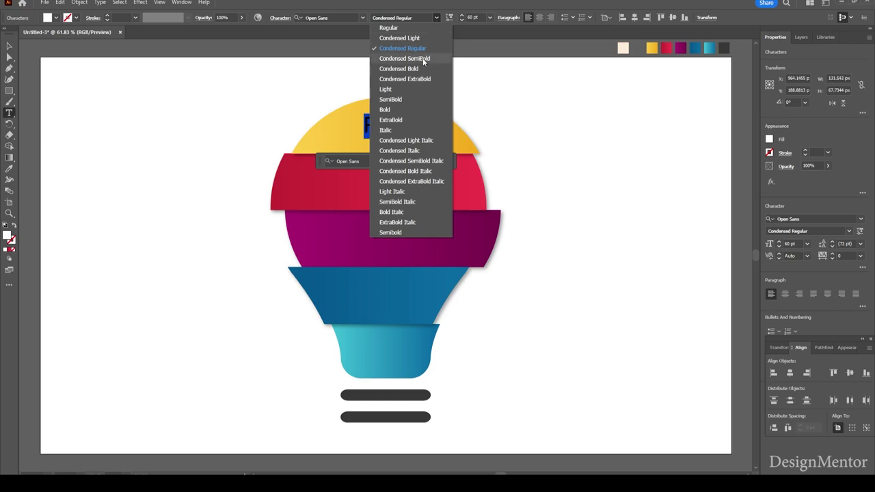
{"action": "left_click", "coordinate": [403, 48]}
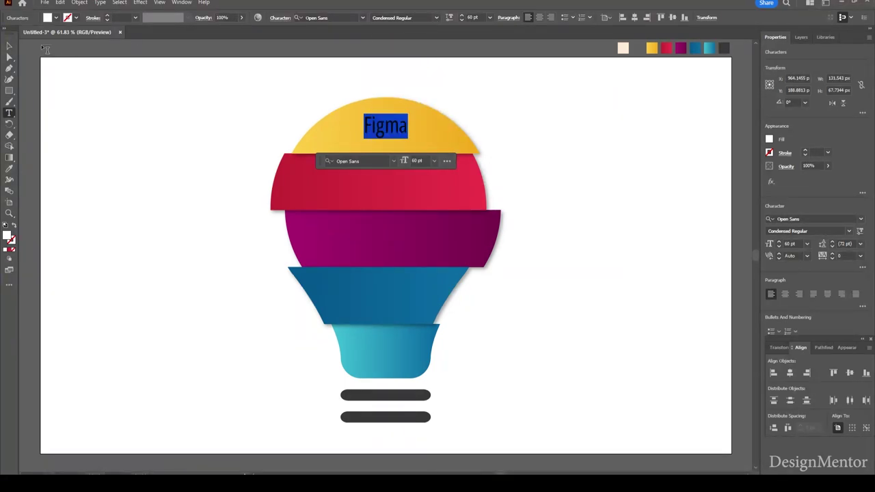
{"action": "left_click", "coordinate": [9, 46]}
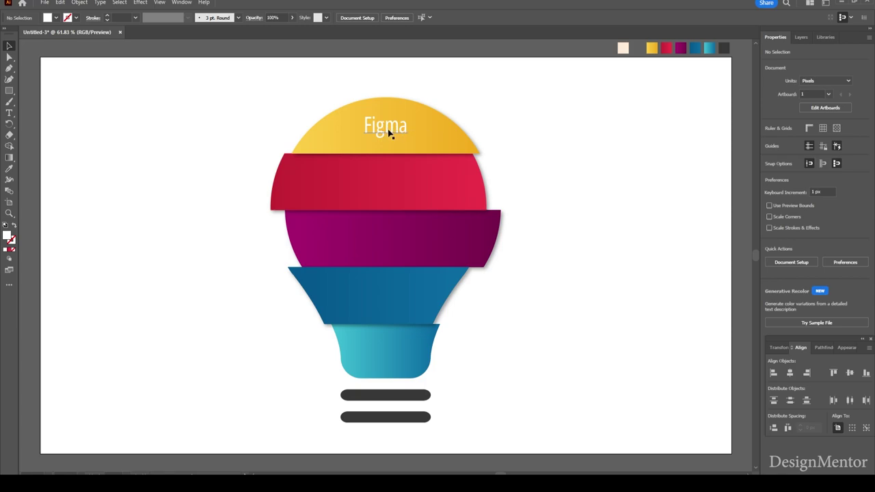
{"action": "key", "text": "Down"}
{"action": "key", "text": "Down"}
{"action": "key", "text": "Down"}
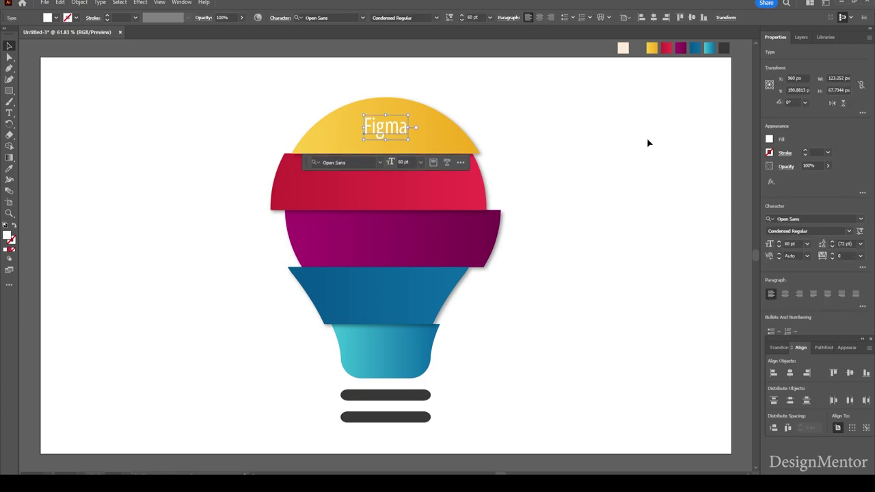
{"action": "left_click", "coordinate": [649, 143]}
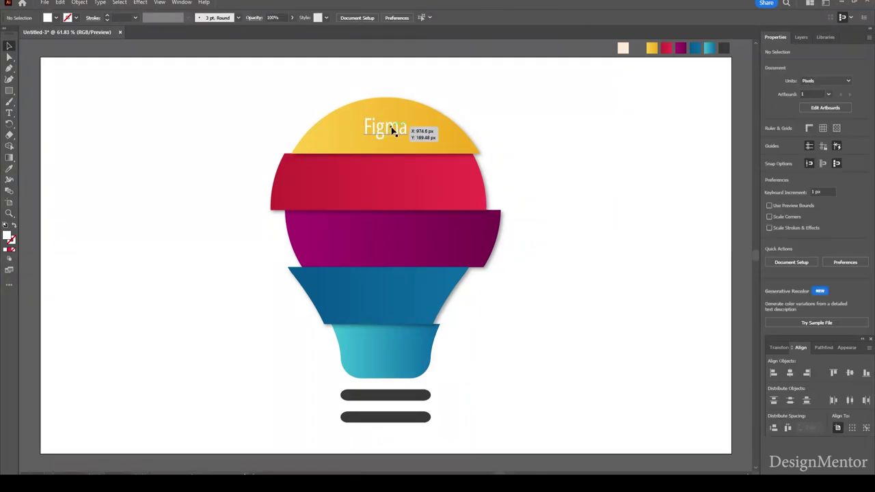
Copy the Figma label and move the copy down into the red band
{"action": "left_click", "coordinate": [392, 129]}
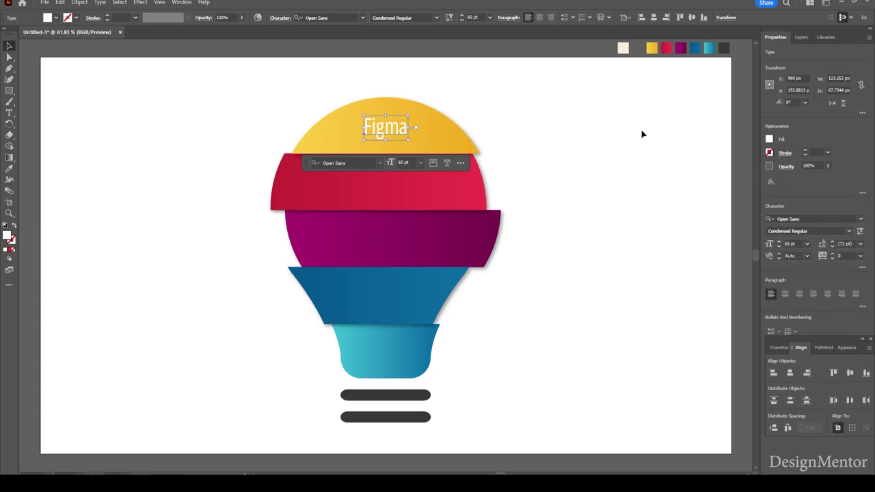
{"action": "key", "text": "ctrl+c"}
{"action": "key", "text": "ctrl+f"}
{"action": "key", "text": "shift+Down"}
{"action": "key", "text": "shift+Down"}
{"action": "key", "text": "shift+Down"}
{"action": "key", "text": "shift+Down"}
{"action": "key", "text": "shift+Down"}
{"action": "key", "text": "shift+Down"}
{"action": "key", "text": "shift+Down"}
{"action": "key", "text": "shift+Down"}
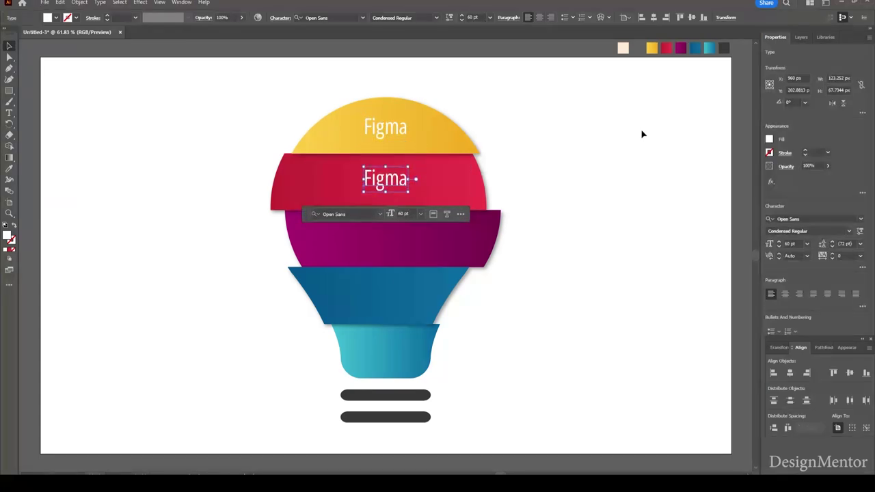
{"action": "key", "text": "shift+Down"}
{"action": "key", "text": "shift+Down"}
{"action": "key", "text": "shift+Up"}
{"action": "left_click", "coordinate": [406, 192]}
{"action": "left_click_drag", "start_coordinate": [387, 182], "coordinate": [387, 179]}
Retype the copy as Adobe Illustrator and centre it horizontally on the artboard
{"action": "double_click", "coordinate": [387, 179]}
{"action": "double_click", "coordinate": [388, 181]}
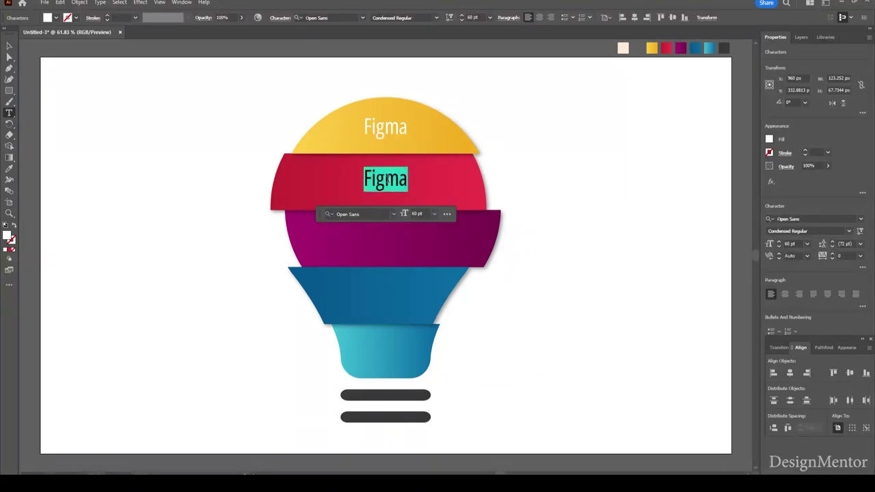
{"action": "type", "text": "Adobe I"}
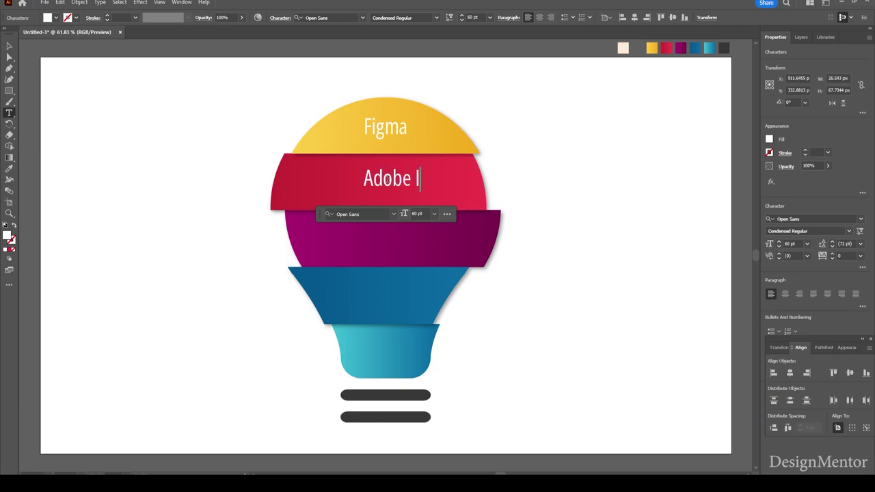
{"action": "type", "text": "llustrator"}
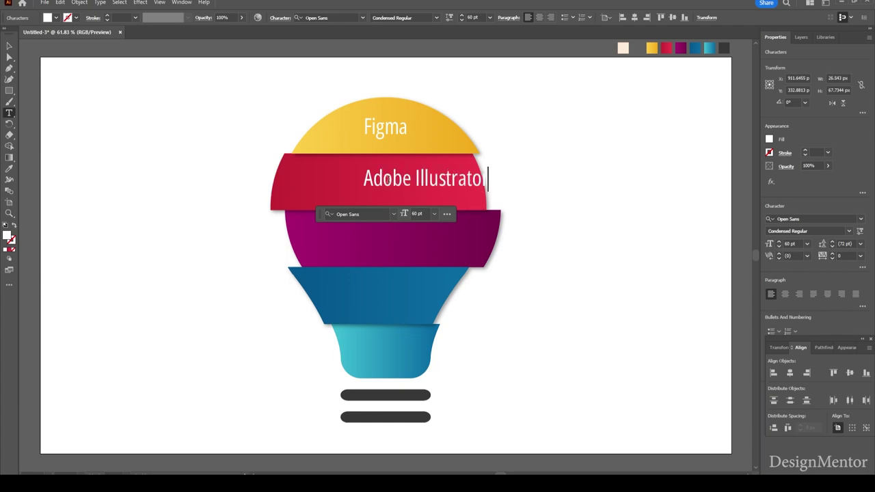
{"action": "left_click", "coordinate": [8, 46]}
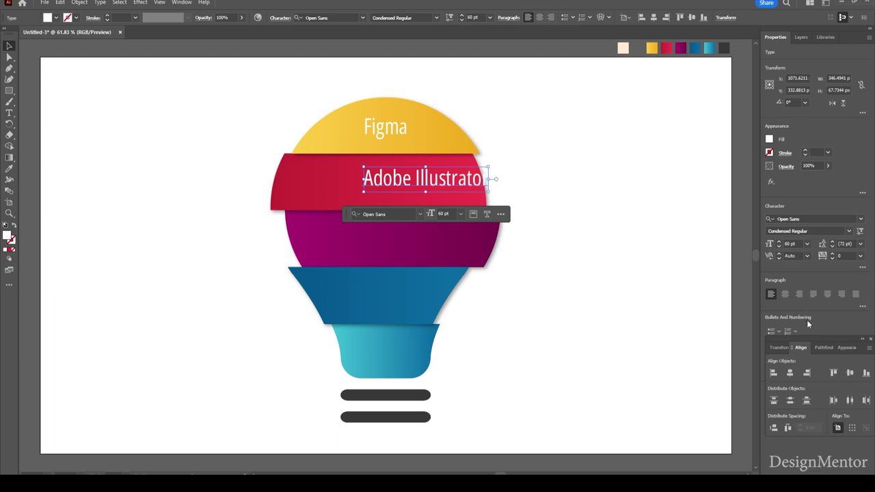
{"action": "left_click", "coordinate": [789, 373]}
{"action": "left_click", "coordinate": [605, 241]}
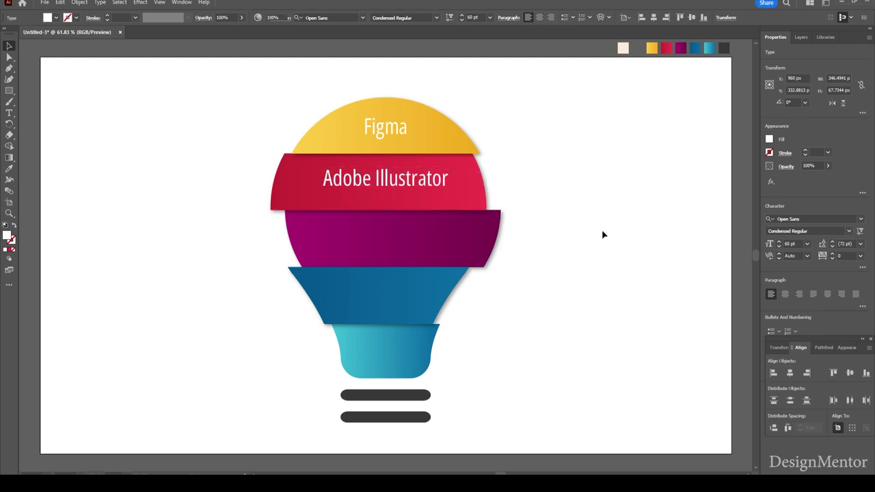
{"action": "left_click", "coordinate": [405, 182]}
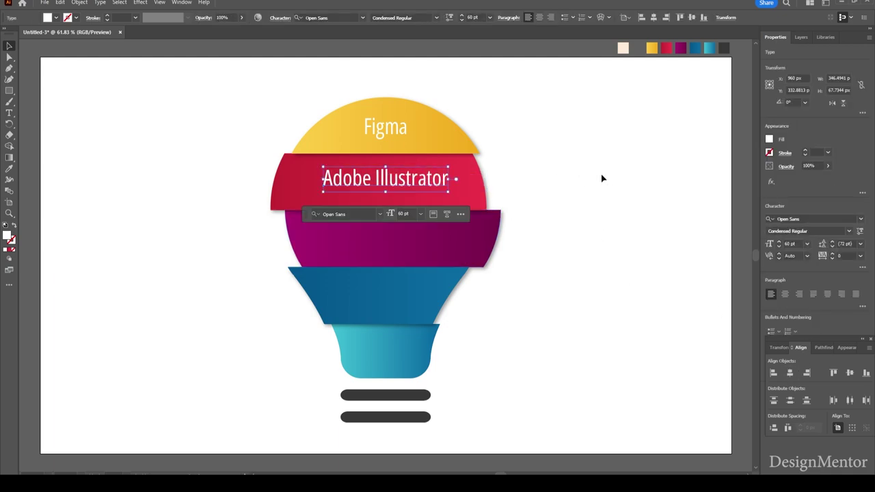
Duplicate the label onto the magenta band, change Illustrator to Photoshop, and centre it
{"action": "key", "text": "alt+shift+Down"}
{"action": "key", "text": "shift+Down"}
{"action": "key", "text": "shift+Down"}
{"action": "key", "text": "shift+Down"}
{"action": "key", "text": "shift+Down"}
{"action": "key", "text": "shift+Down"}
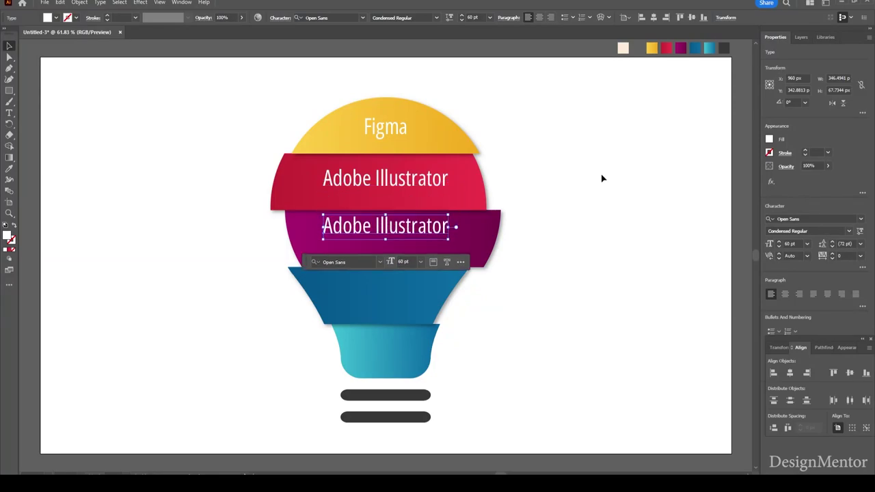
{"action": "key", "text": "shift+Down"}
{"action": "key", "text": "shift+Down"}
{"action": "key", "text": "shift+Down"}
{"action": "key", "text": "shift+Down"}
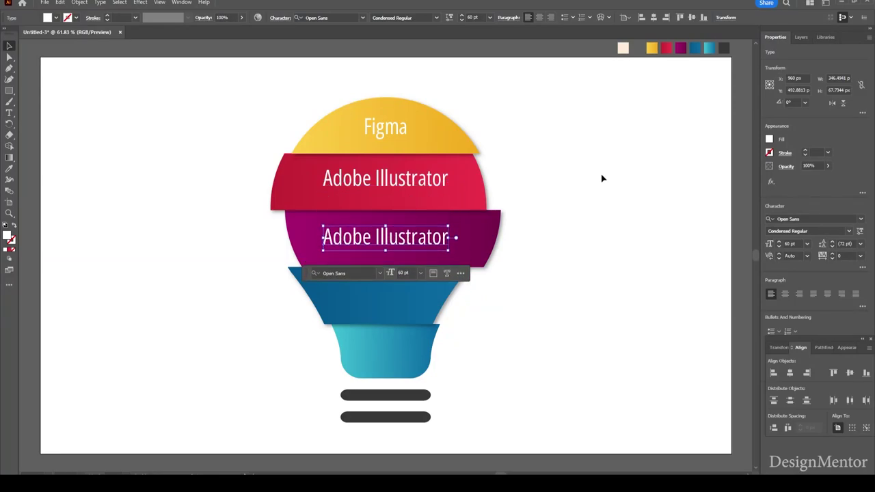
{"action": "double_click", "coordinate": [377, 236]}
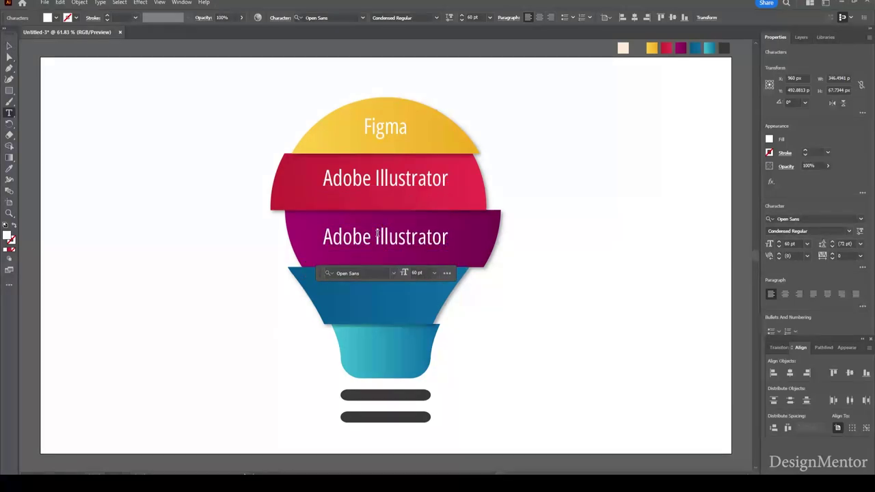
{"action": "left_click_drag", "start_coordinate": [374, 236], "coordinate": [460, 236]}
{"action": "type", "text": "P"}
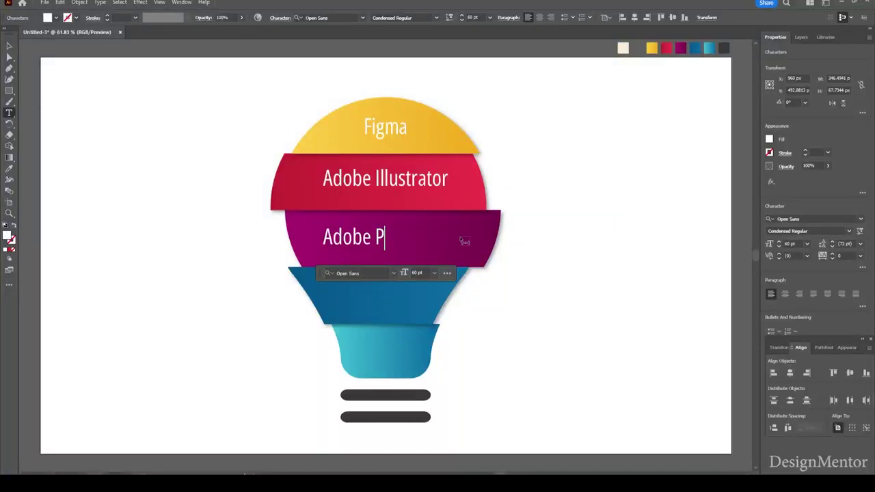
{"action": "type", "text": "hotoshop"}
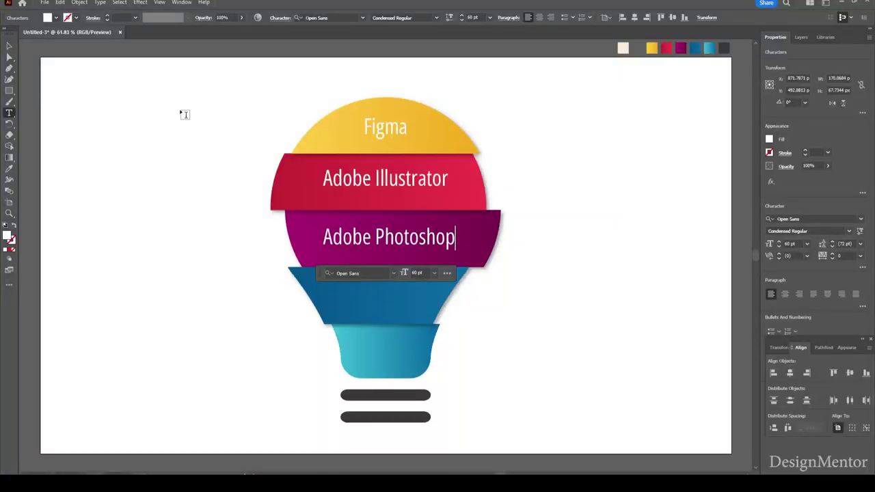
{"action": "left_click", "coordinate": [9, 46]}
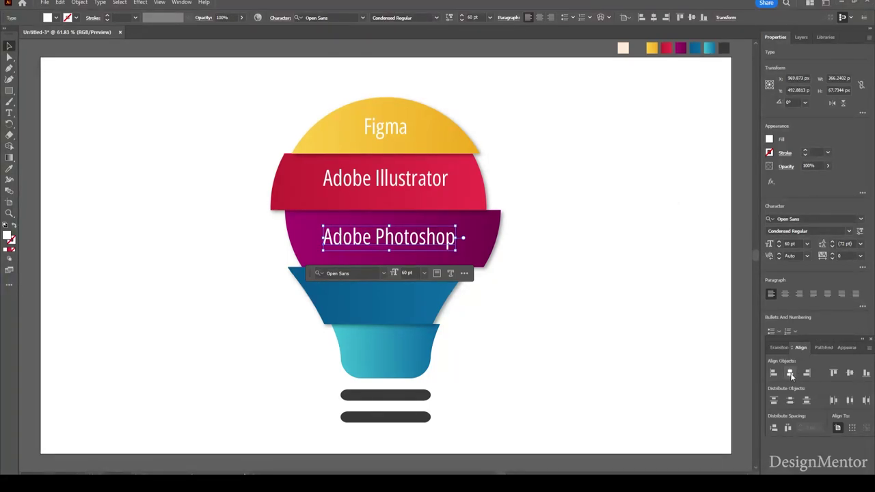
{"action": "left_click", "coordinate": [650, 297]}
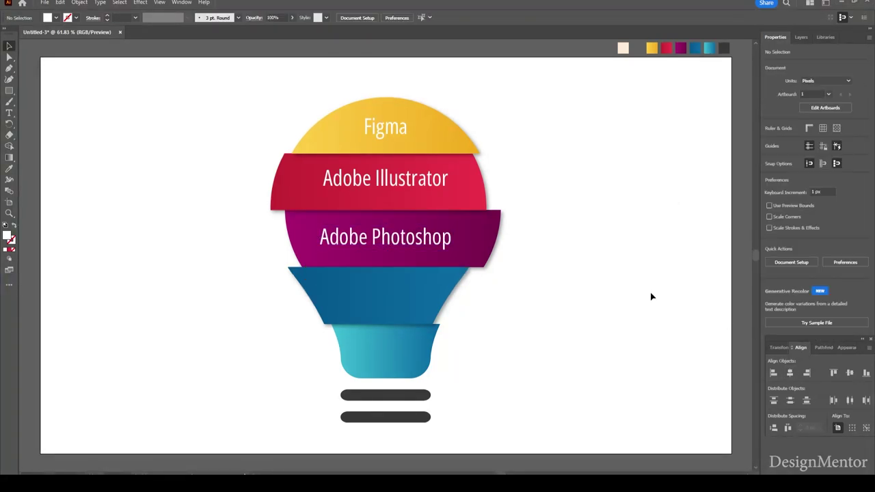
{"action": "left_click", "coordinate": [437, 241]}
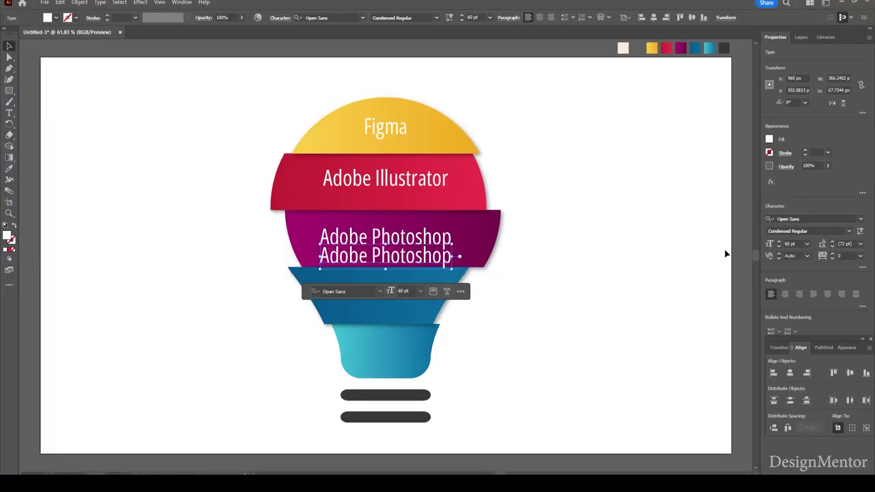
Duplicate the Photoshop label into the dark-blue band and change it to Adobe XD
{"action": "left_click_drag", "start_coordinate": [385, 237], "coordinate": [385, 266]}
{"action": "key", "text": "shift+Down"}
{"action": "key", "text": "shift+Down"}
{"action": "key", "text": "shift+Down"}
{"action": "key", "text": "shift+Down"}
{"action": "key", "text": "shift+Down"}
{"action": "key", "text": "shift+Down"}
{"action": "key", "text": "shift+Down"}
{"action": "key", "text": "shift+Down"}
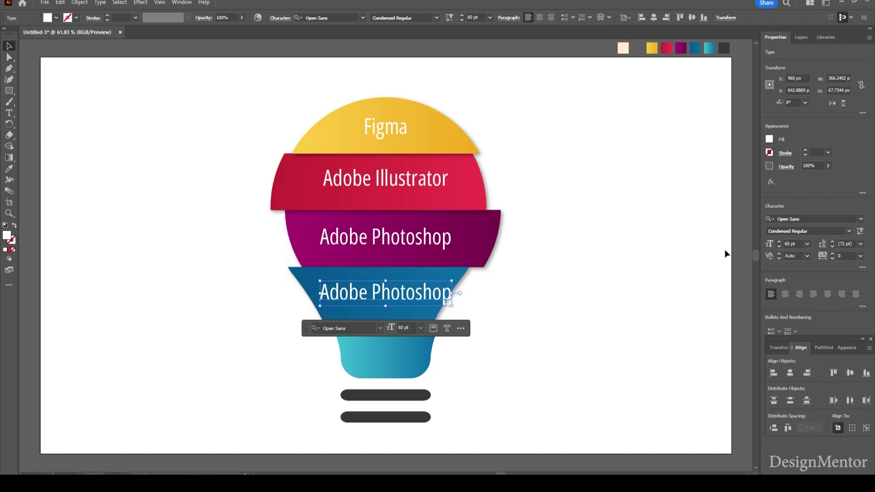
{"action": "double_click", "coordinate": [389, 294]}
{"action": "key", "text": "ctrl+a"}
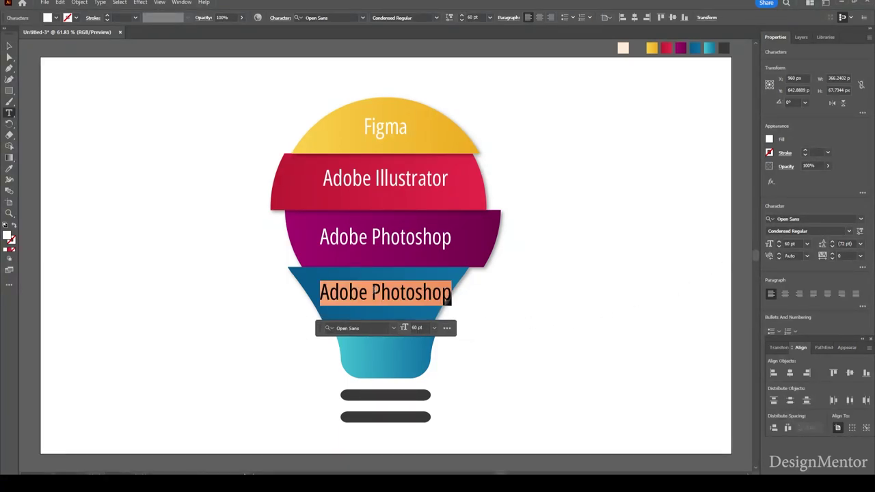
{"action": "left_click", "coordinate": [374, 290]}
{"action": "left_click_drag", "start_coordinate": [375, 291], "coordinate": [463, 290]}
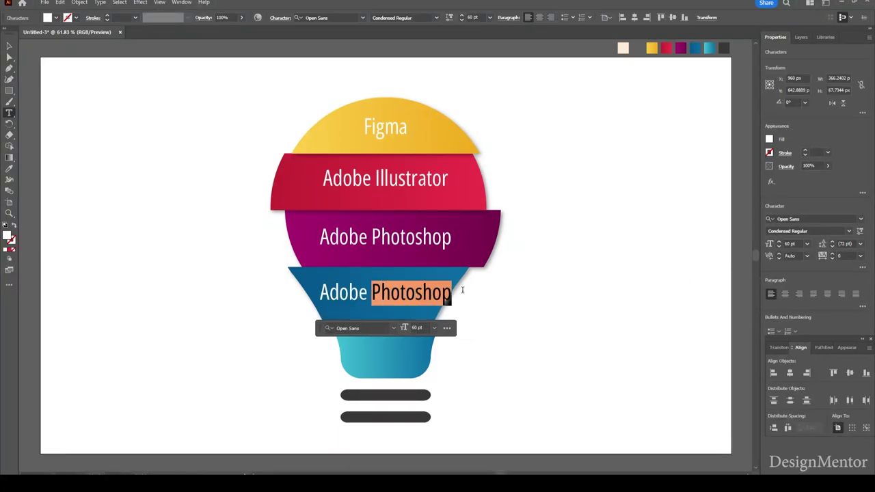
{"action": "type", "text": "XD"}
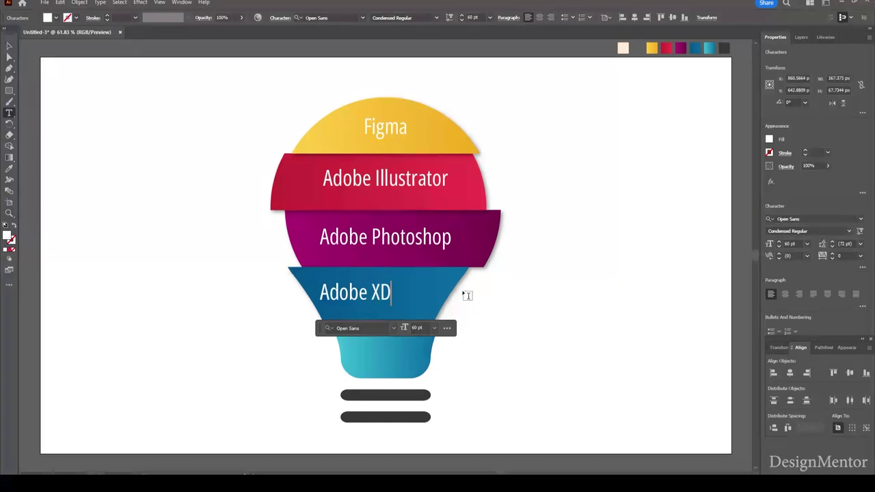
{"action": "left_click", "coordinate": [8, 46]}
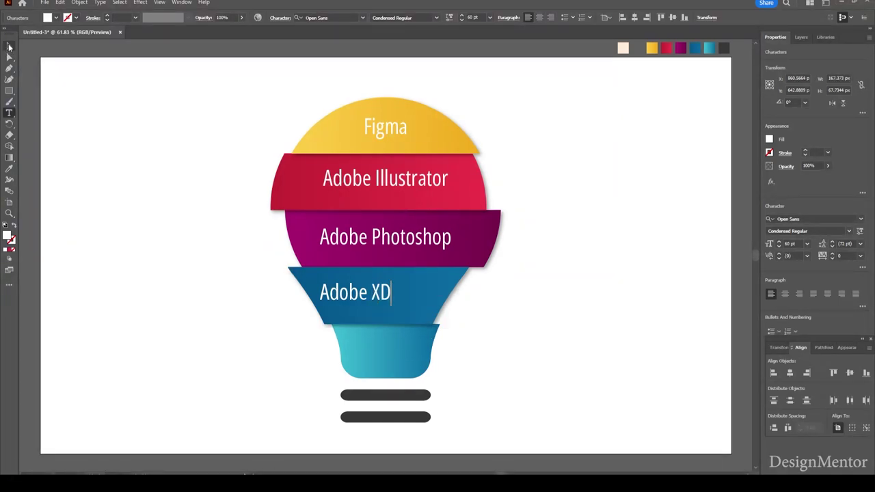
Centre the Adobe XD label horizontally and nudge it down slightly
{"action": "left_click", "coordinate": [790, 373]}
{"action": "left_click", "coordinate": [558, 307]}
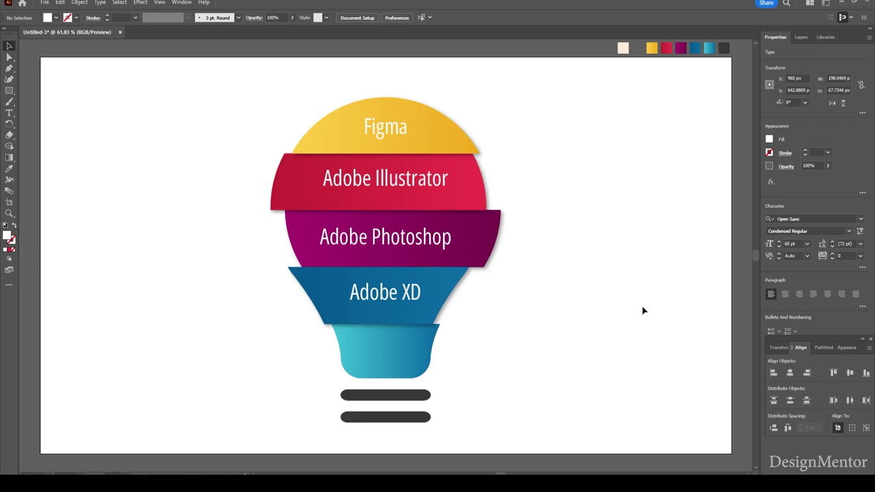
{"action": "left_click", "coordinate": [394, 299]}
{"action": "key", "text": "shift+Down"}
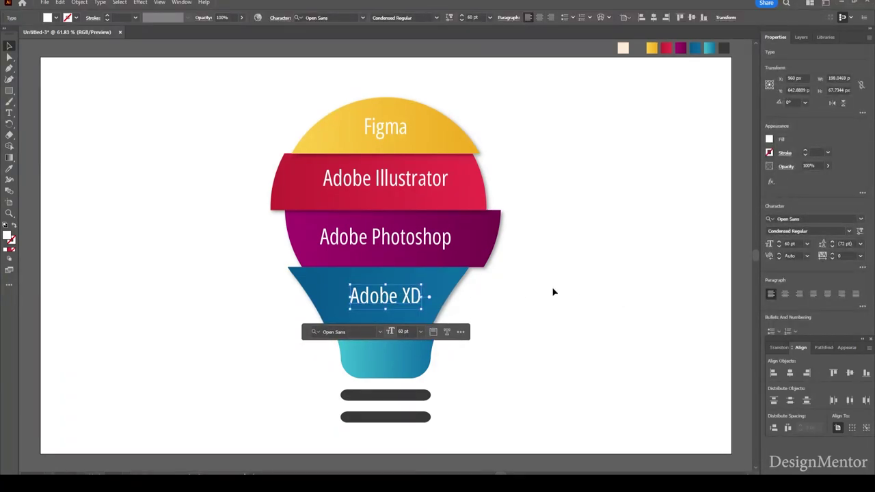
{"action": "left_click", "coordinate": [554, 292]}
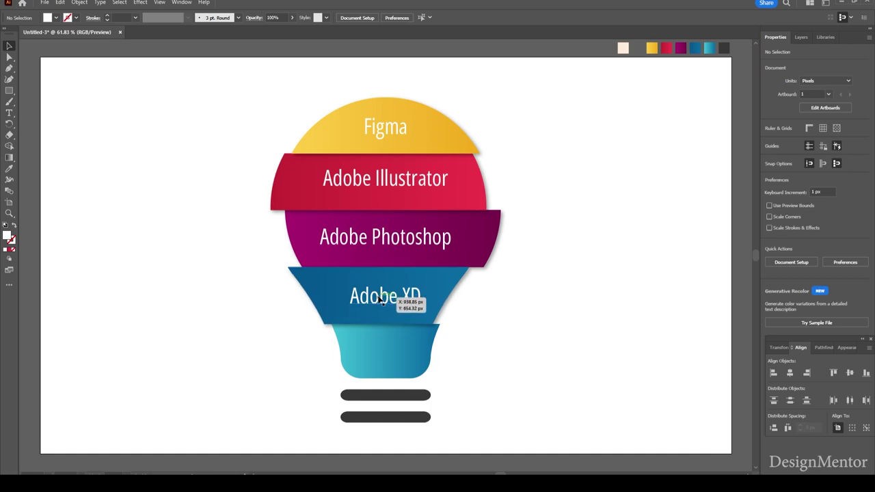
{"action": "left_click", "coordinate": [410, 300]}
Copy the XD label into the light-blue band, retype it as Sketch, and centre it
{"action": "key", "text": "ctrl+c"}
{"action": "key", "text": "ctrl+f"}
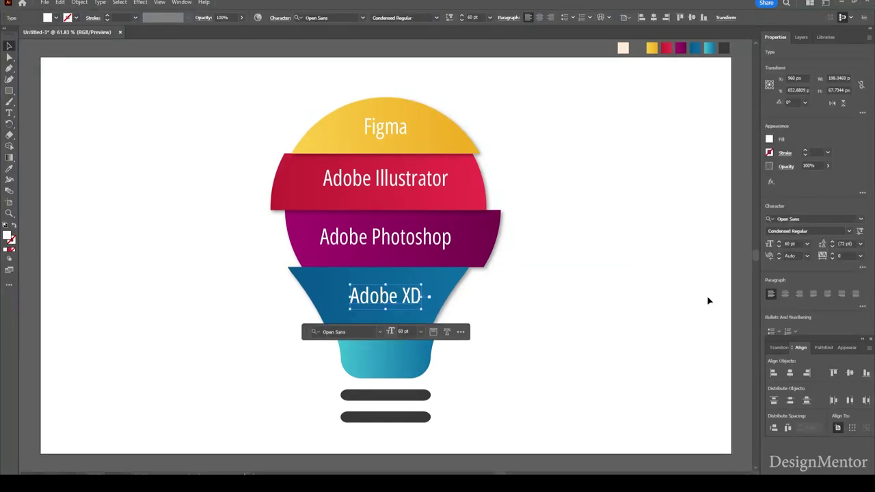
{"action": "key", "text": "shift+Down"}
{"action": "key", "text": "shift+Down"}
{"action": "key", "text": "shift+Down"}
{"action": "key", "text": "shift+Down"}
{"action": "key", "text": "shift+Down"}
{"action": "key", "text": "shift+Down"}
{"action": "key", "text": "shift+Down"}
{"action": "key", "text": "shift+Down"}
{"action": "key", "text": "shift+Down"}
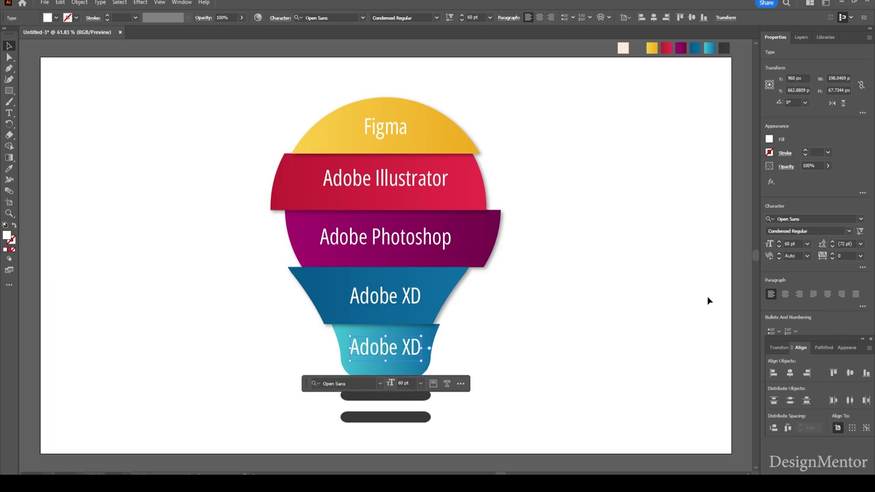
{"action": "key", "text": "shift+Down"}
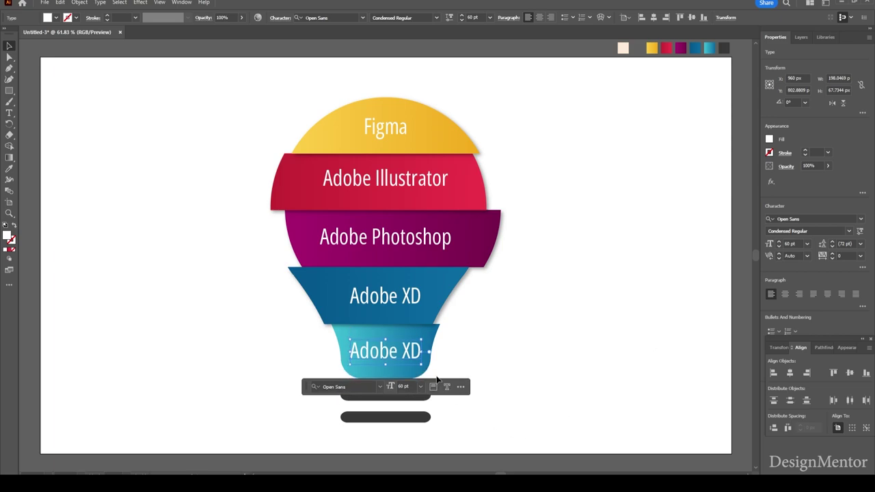
{"action": "double_click", "coordinate": [389, 350]}
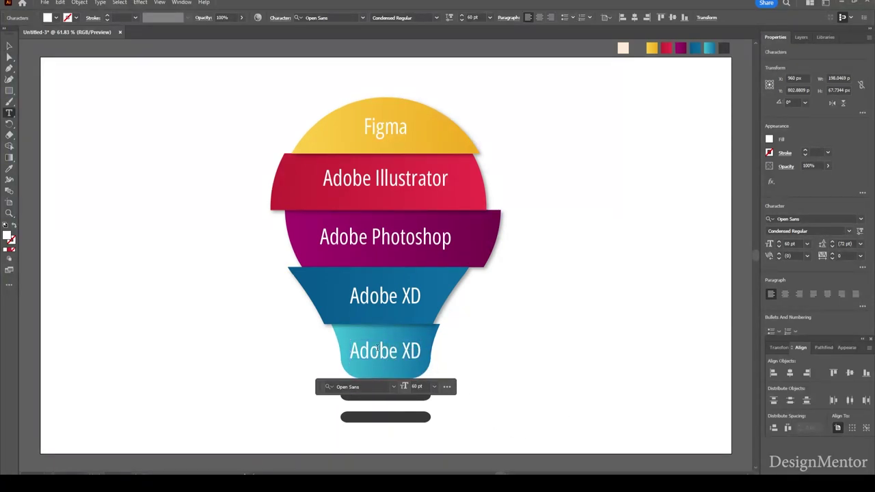
{"action": "key", "text": "ctrl+a"}
{"action": "type", "text": "S"}
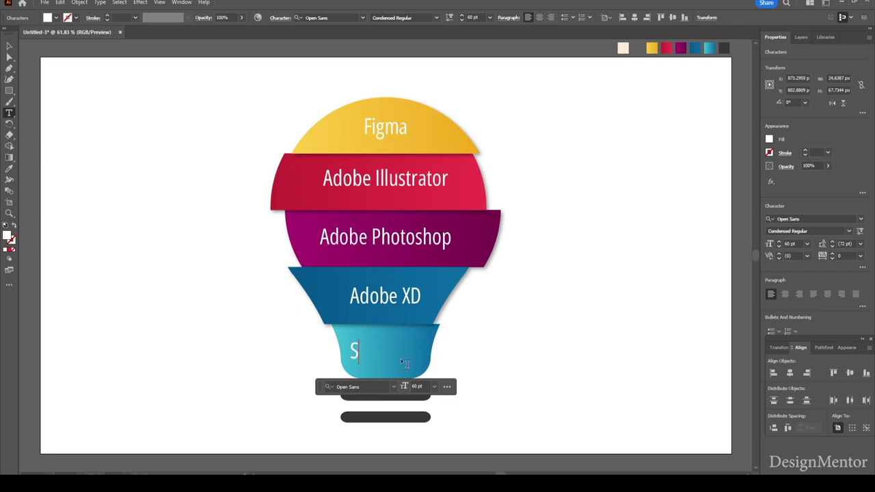
{"action": "type", "text": "ketch"}
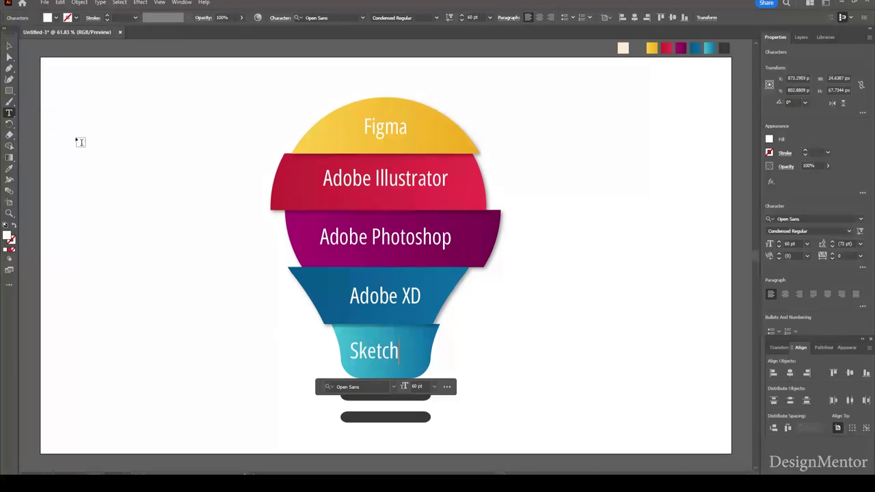
{"action": "left_click", "coordinate": [9, 46]}
{"action": "left_click", "coordinate": [793, 374]}
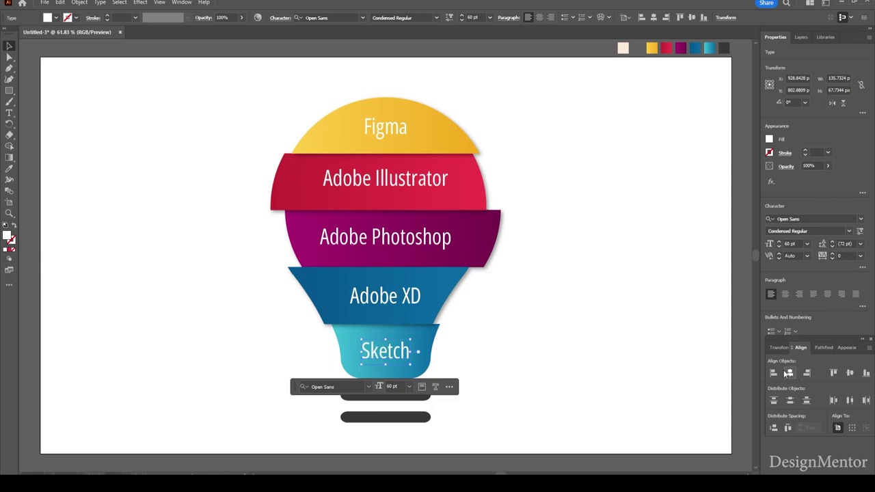
{"action": "left_click", "coordinate": [601, 344]}
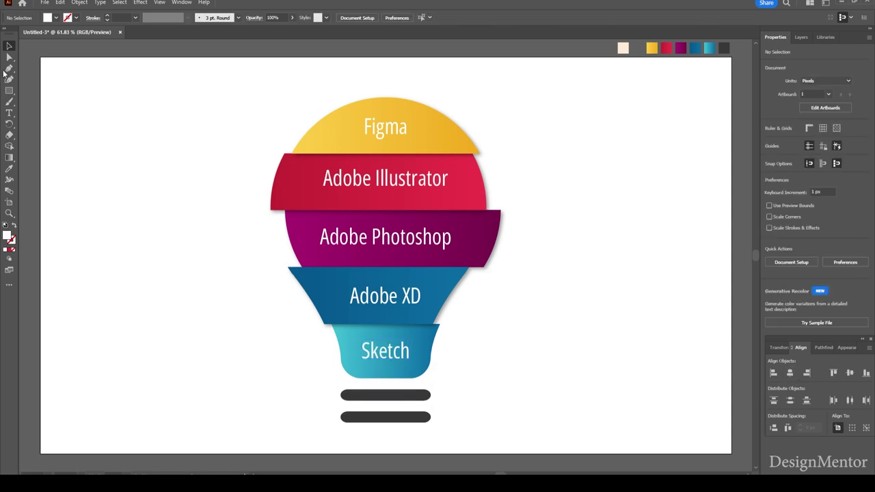
Create a pale peach 1920×1080 rectangle using the eyedropped swatch colour
{"action": "key", "text": "i"}
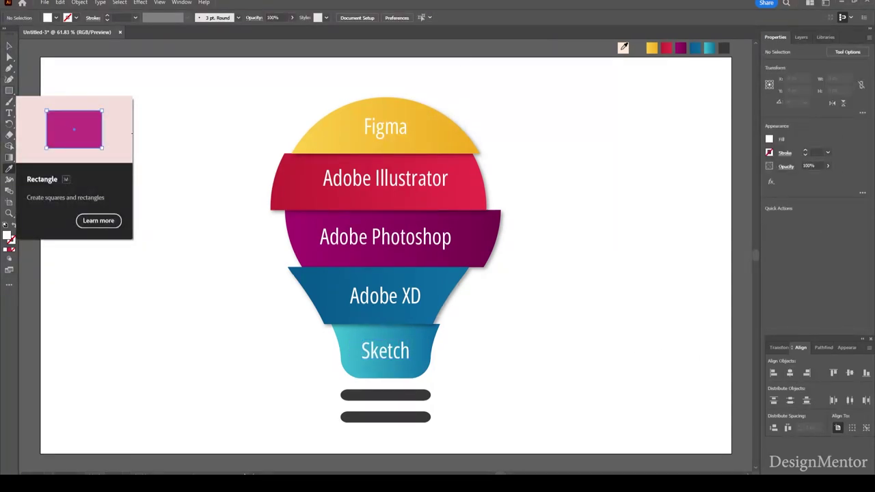
{"action": "left_click", "coordinate": [622, 48]}
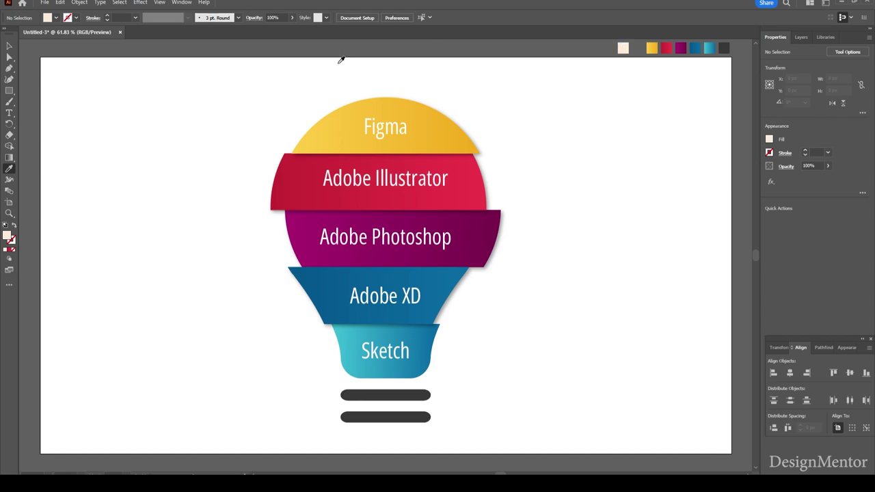
{"action": "left_click", "coordinate": [9, 90]}
{"action": "left_click", "coordinate": [583, 164]}
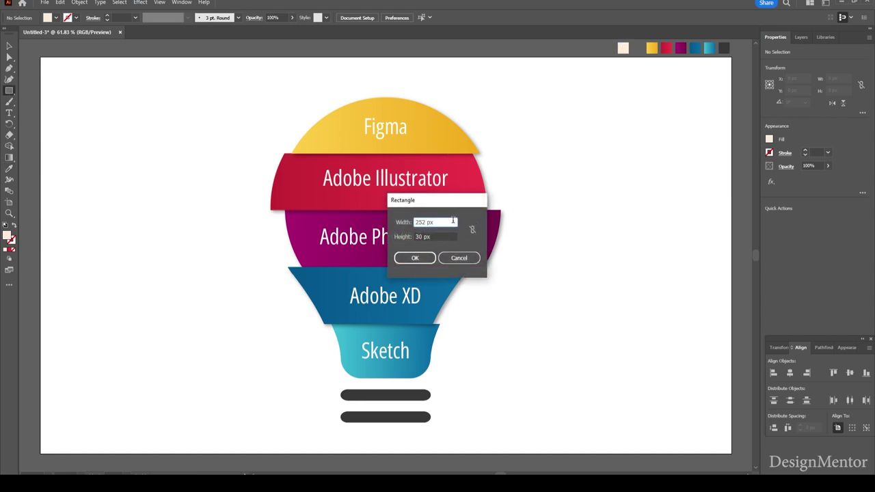
{"action": "type", "text": "1520"}
{"action": "key", "text": "Tab"}
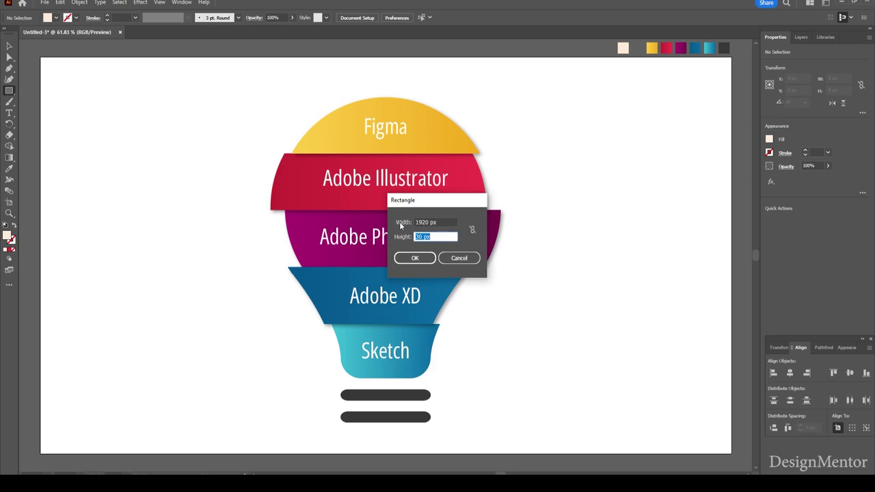
{"action": "type", "text": "1080"}
{"action": "key", "text": "Return"}
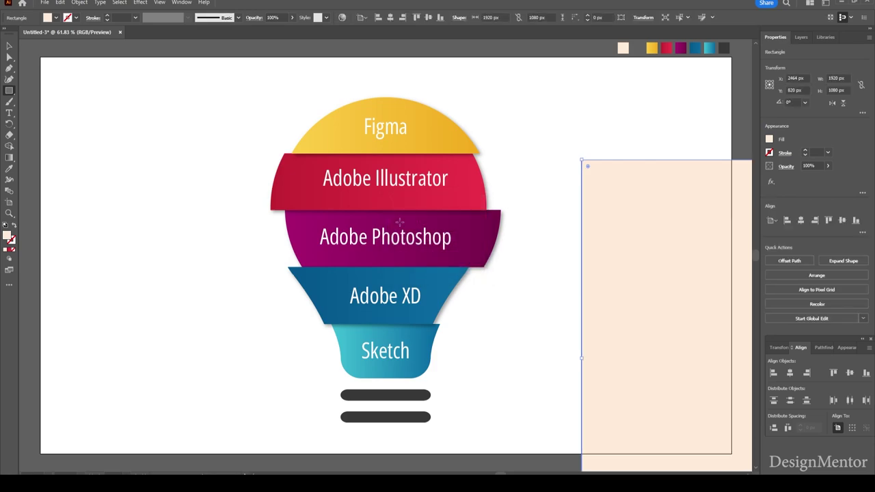
Send the peach rectangle to the back, centre it on the artboard, and lock it
{"action": "key", "text": "v"}
{"action": "right_click", "coordinate": [632, 305]}
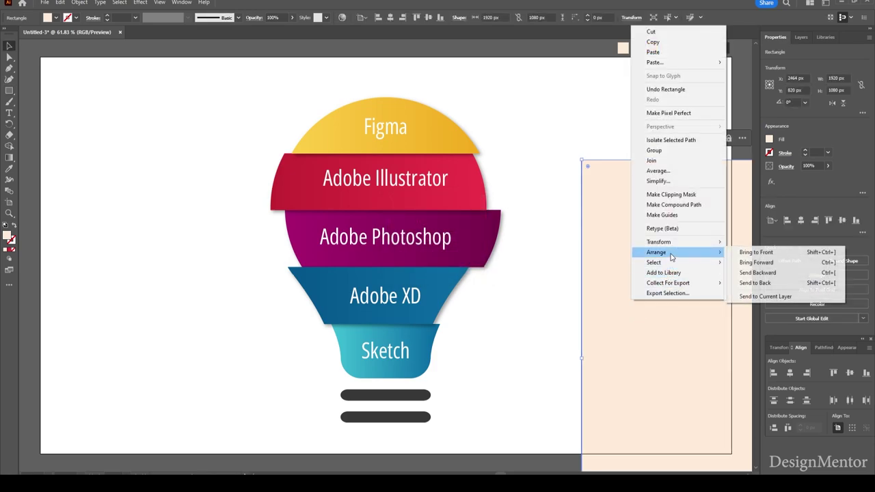
{"action": "left_click", "coordinate": [789, 285]}
{"action": "left_click", "coordinate": [800, 220]}
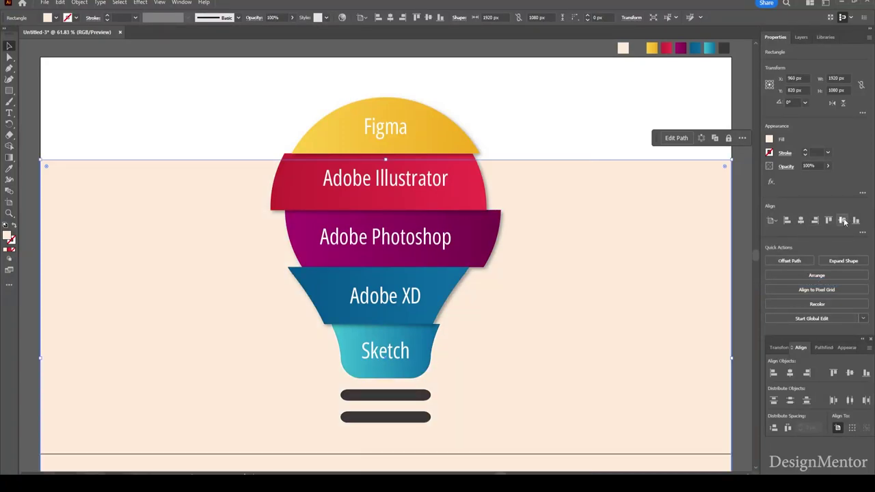
{"action": "left_click", "coordinate": [842, 220]}
{"action": "left_click", "coordinate": [79, 3]}
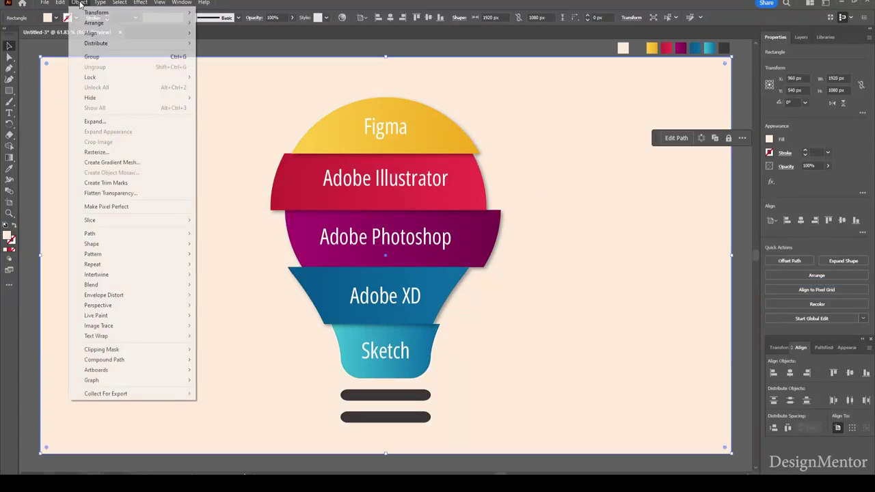
{"action": "mouse_move", "coordinate": [90, 77]}
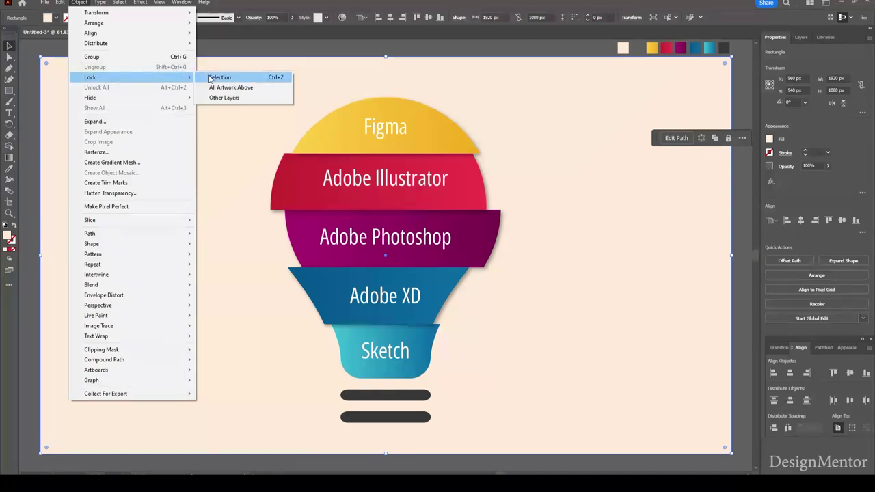
{"action": "left_click", "coordinate": [218, 77]}
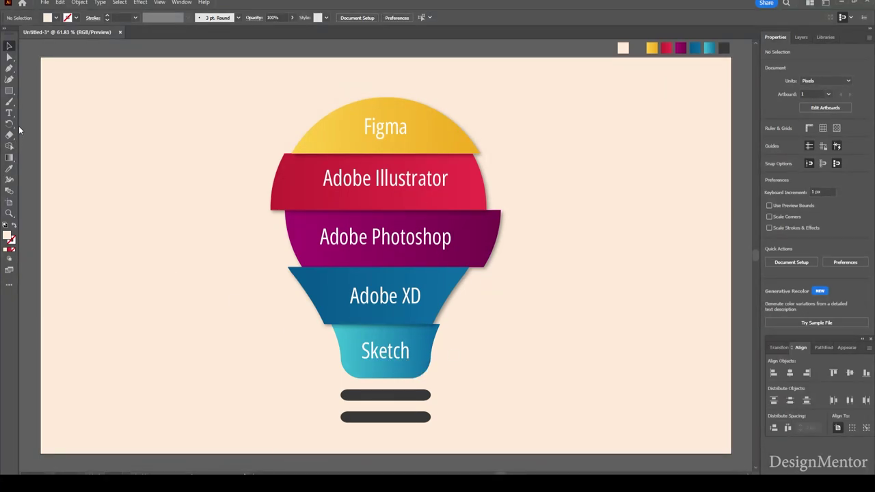
Draw a small rectangle above the bulb filled with the dark swatch colour
{"action": "left_click", "coordinate": [9, 92]}
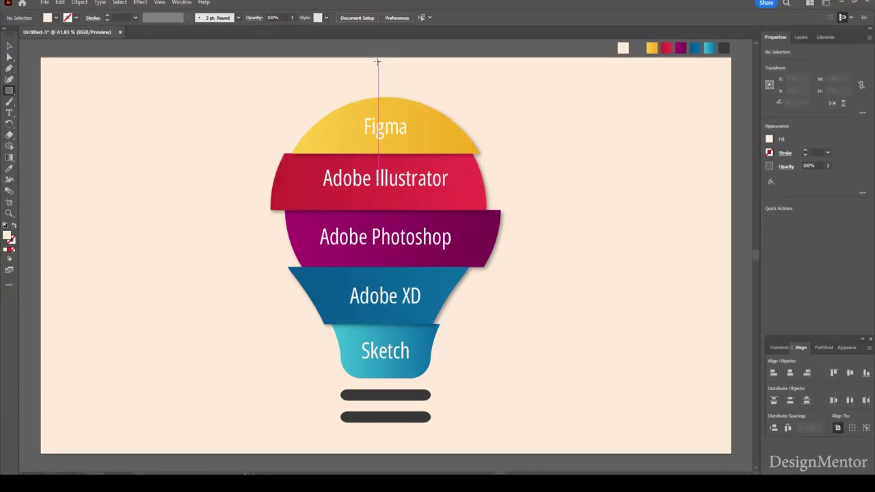
{"action": "left_click_drag", "start_coordinate": [379, 62], "coordinate": [385, 88]}
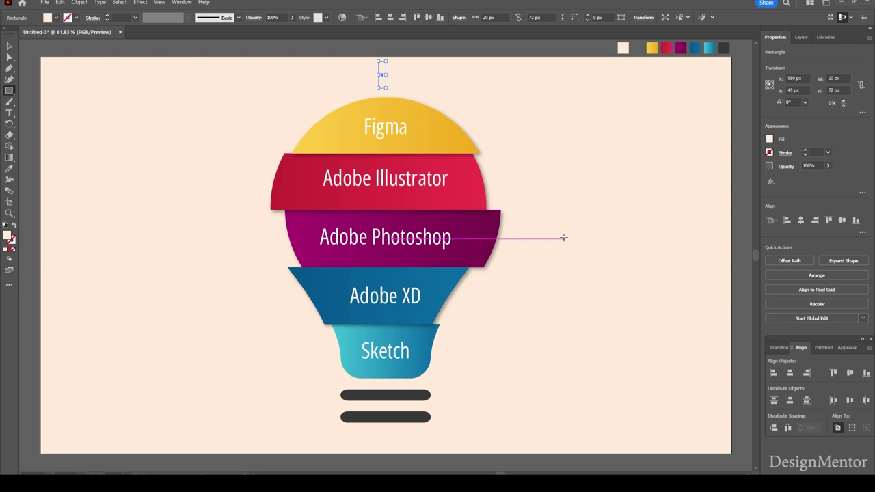
{"action": "key", "text": "i"}
{"action": "left_click", "coordinate": [725, 48]}
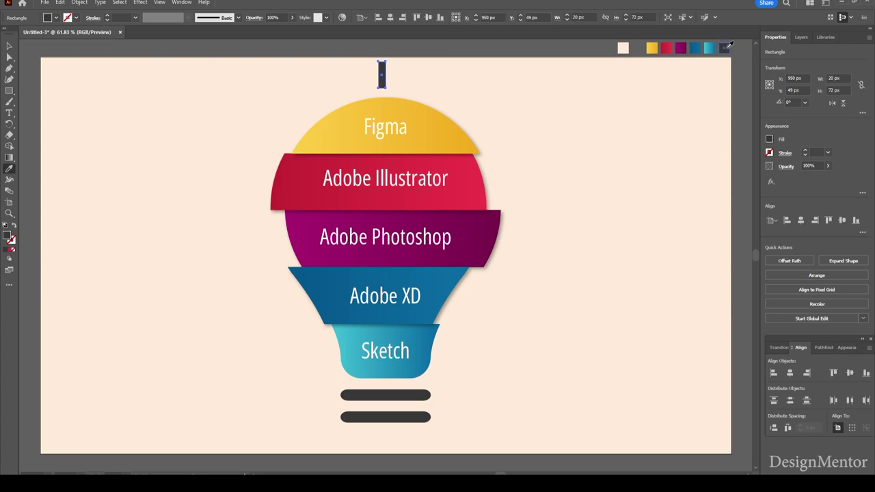
{"action": "key", "text": "v"}
{"action": "left_click", "coordinate": [402, 83]}
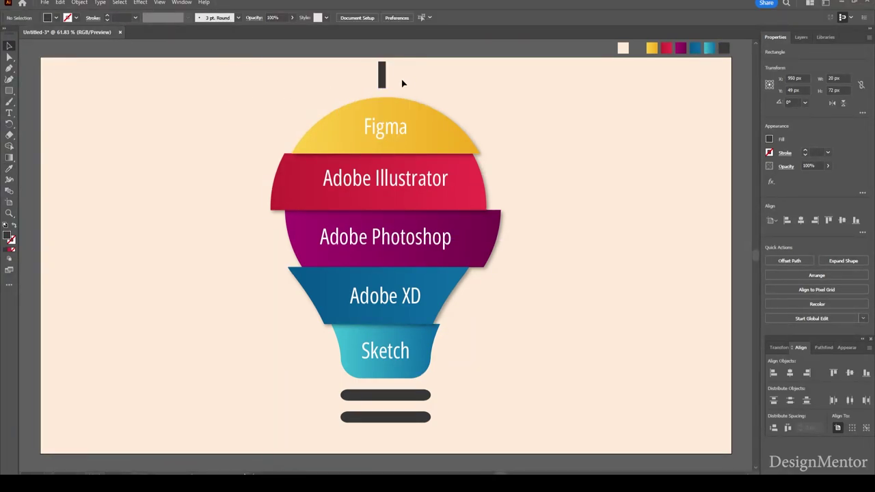
{"action": "left_click", "coordinate": [382, 74]}
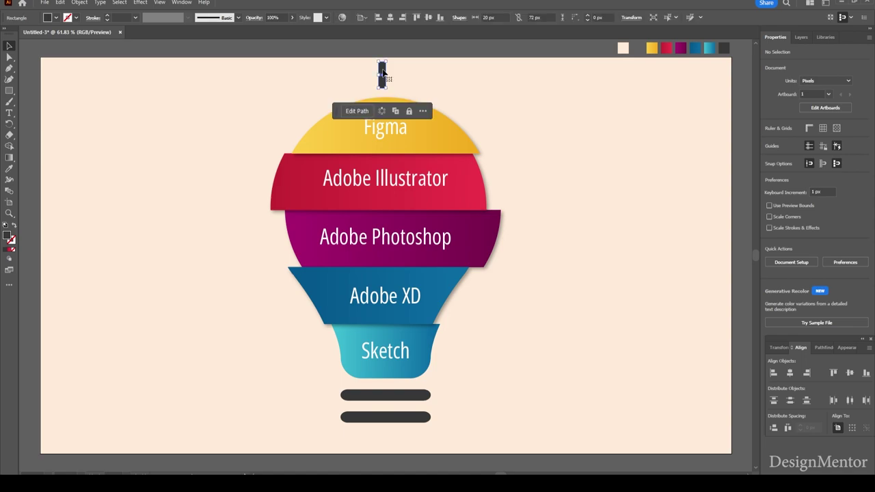
Apply 10 px Round Corners to the bar and shrink it to 15×54 px
{"action": "left_click", "coordinate": [140, 3]}
{"action": "mouse_move", "coordinate": [153, 108]}
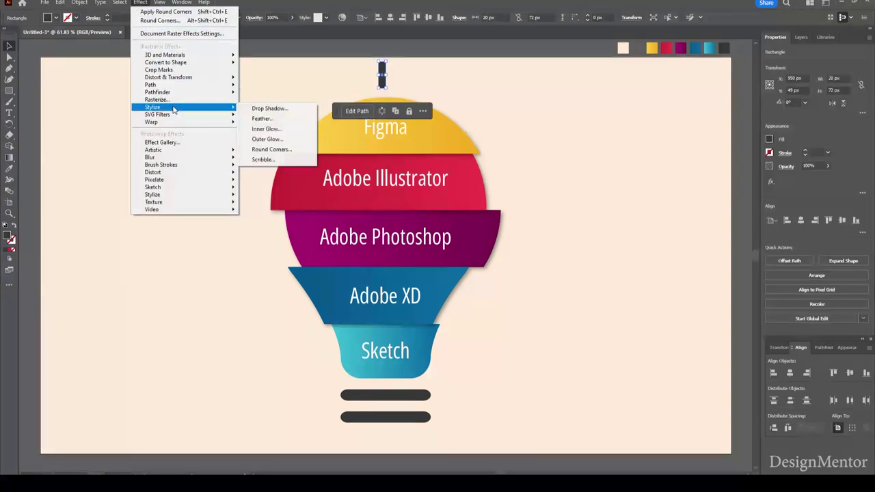
{"action": "left_click", "coordinate": [268, 149]}
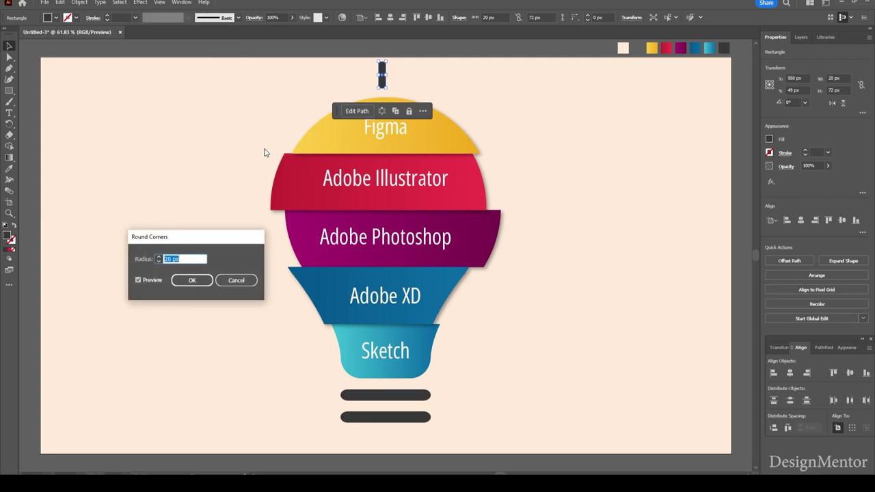
{"action": "type", "text": "10"}
{"action": "key", "text": "Return"}
{"action": "left_click", "coordinate": [240, 120]}
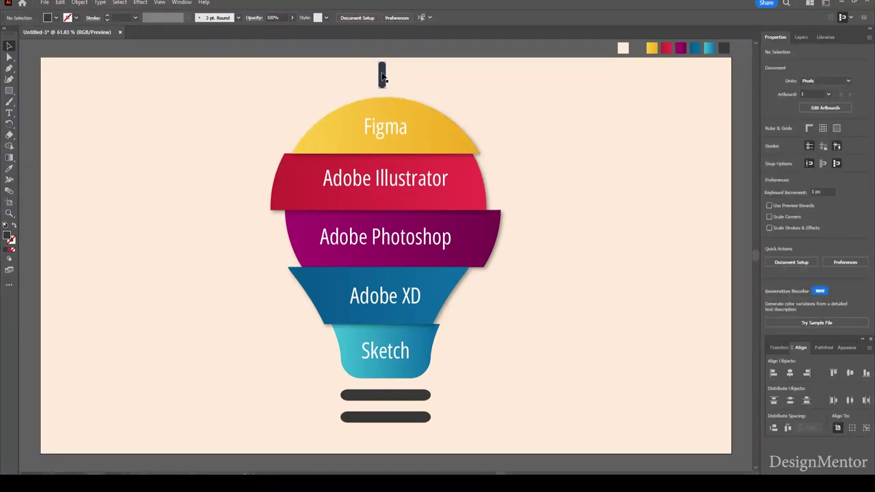
{"action": "left_click", "coordinate": [383, 75]}
{"action": "left_click_drag", "start_coordinate": [385, 88], "coordinate": [380, 74]}
{"action": "left_click", "coordinate": [429, 83]}
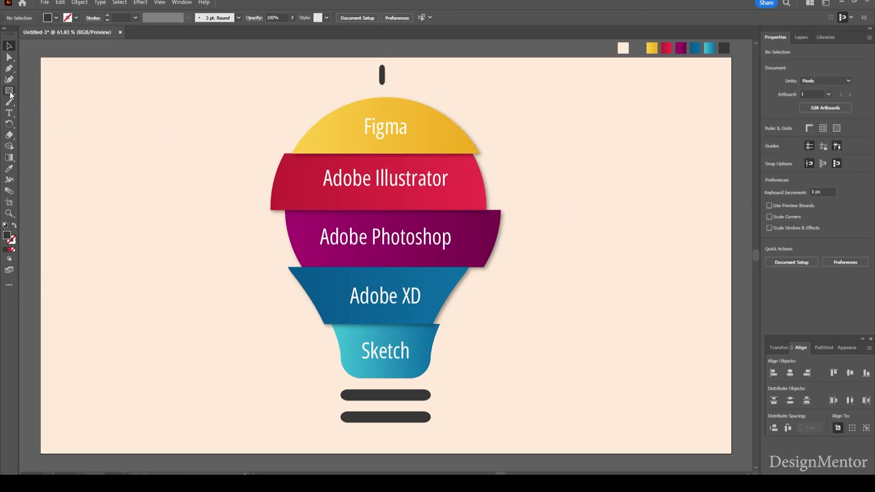
Draw a red-stroked, no-fill horizontal line centred vertically on the artboard
{"action": "left_click_drag", "start_coordinate": [10, 94], "coordinate": [41, 125]}
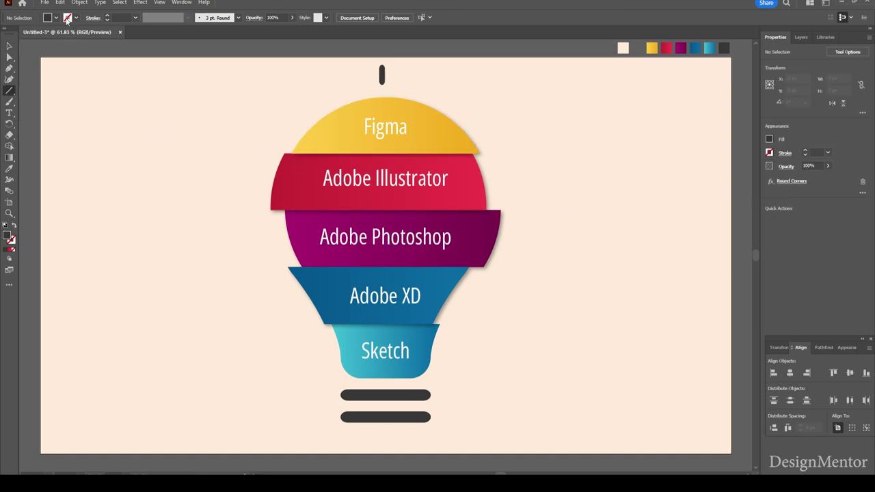
{"action": "left_click", "coordinate": [57, 18]}
{"action": "left_click", "coordinate": [6, 34]}
{"action": "left_click", "coordinate": [75, 18]}
{"action": "left_click", "coordinate": [33, 37]}
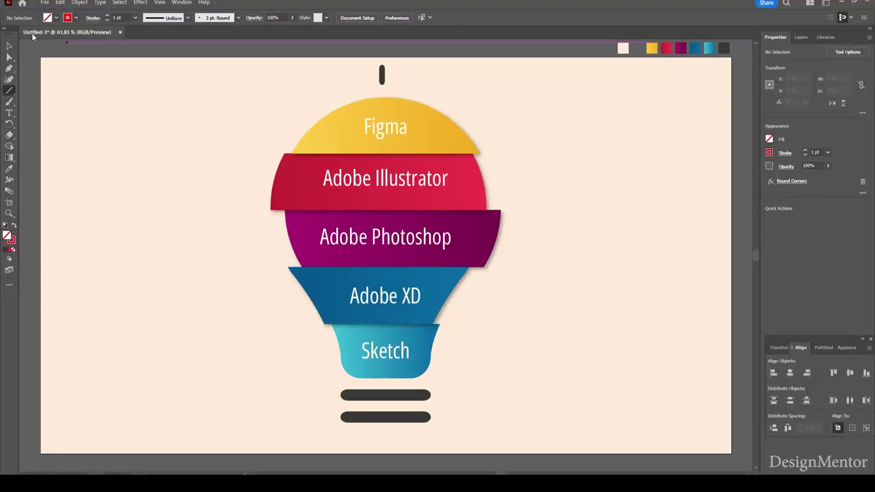
{"action": "mouse_move", "coordinate": [251, 253]}
{"action": "left_mouse_down"}
{"action": "mouse_move", "coordinate": [481, 244]}
{"action": "mouse_move", "coordinate": [518, 253]}
{"action": "left_mouse_up"}
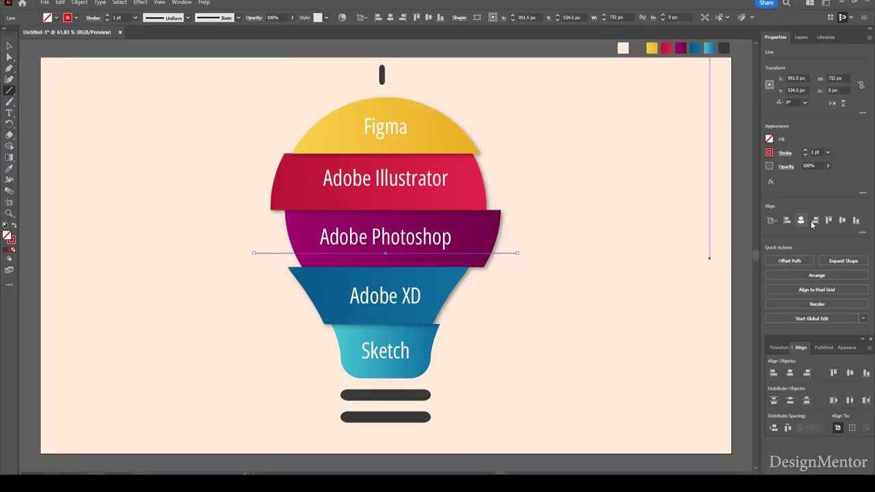
{"action": "left_click", "coordinate": [843, 220]}
{"action": "key", "text": "v"}
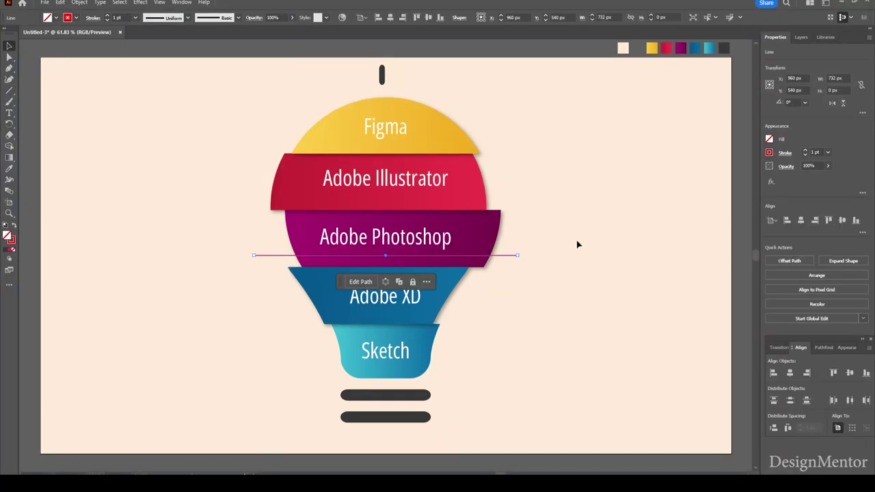
{"action": "left_click", "coordinate": [578, 245]}
Draw a red vertical line centred on the artboard both ways
{"action": "left_click", "coordinate": [10, 89]}
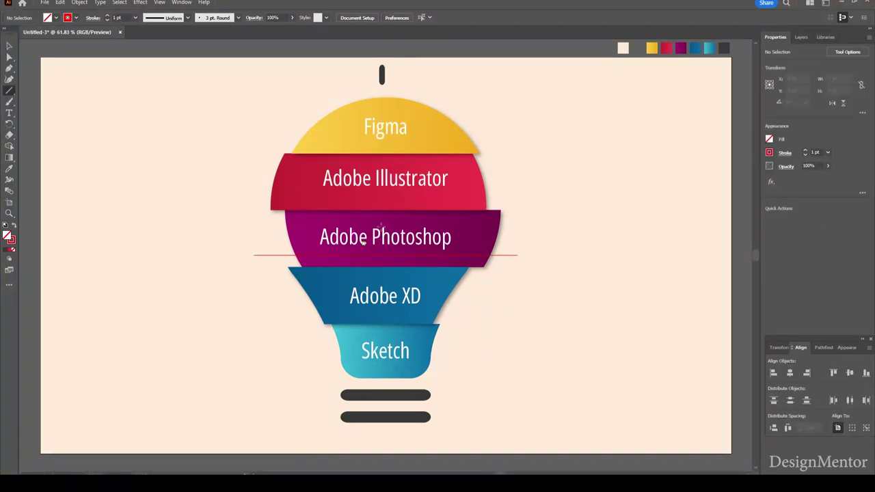
{"action": "left_click_drag", "start_coordinate": [379, 201], "coordinate": [380, 300]}
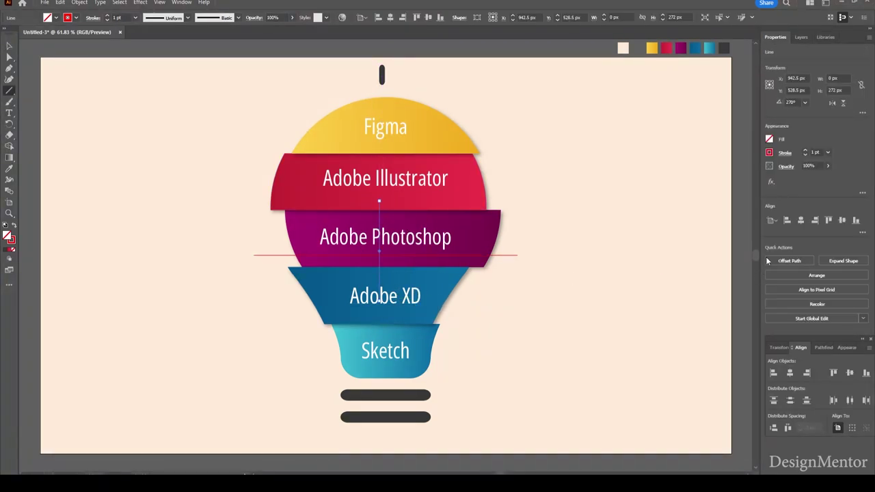
{"action": "left_click", "coordinate": [801, 220]}
{"action": "left_click", "coordinate": [842, 220]}
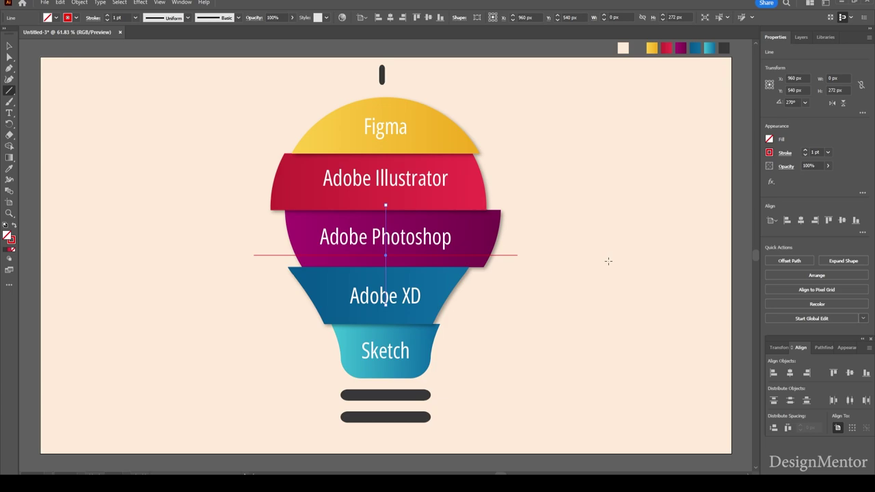
Rotate copies of the bar every 45° around the red lines' intersection
{"action": "key", "text": "r"}
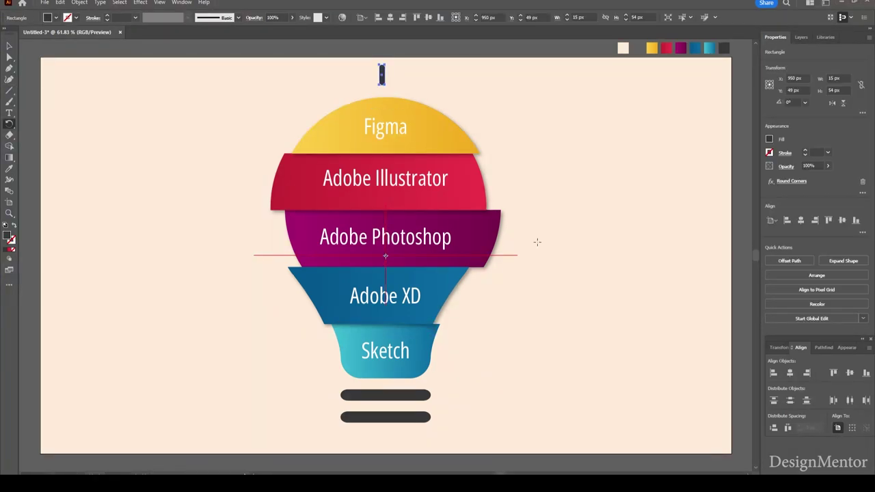
{"action": "key", "text": "v"}
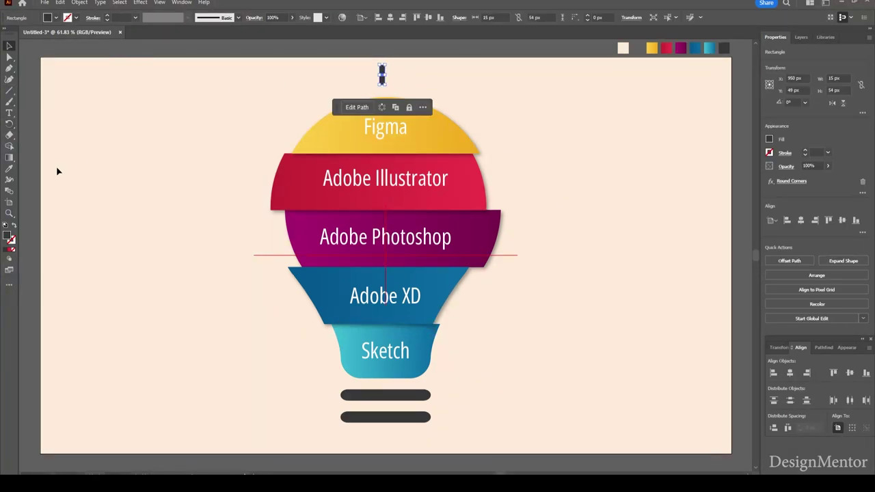
{"action": "left_click", "coordinate": [9, 124]}
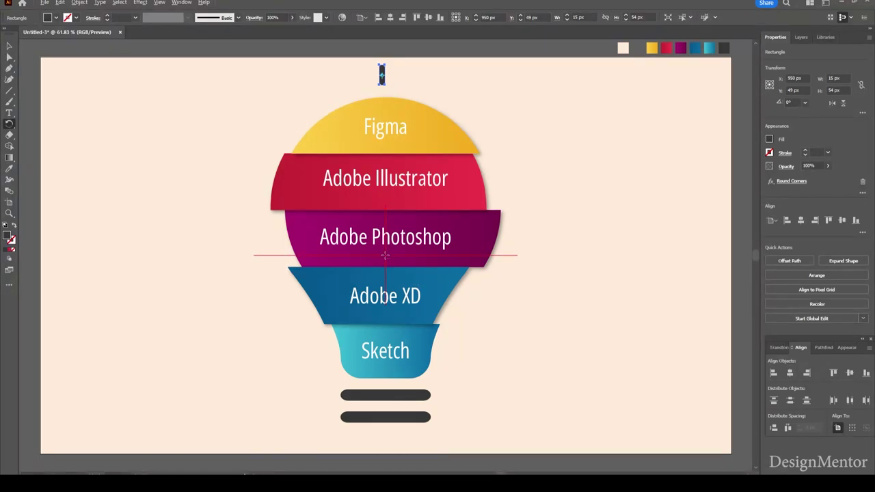
{"action": "left_click", "coordinate": [385, 255], "text": "alt"}
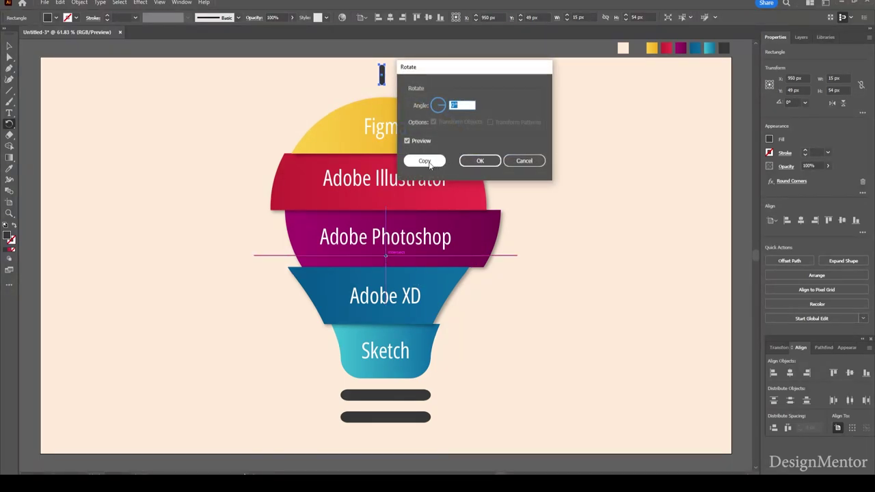
{"action": "type", "text": "45"}
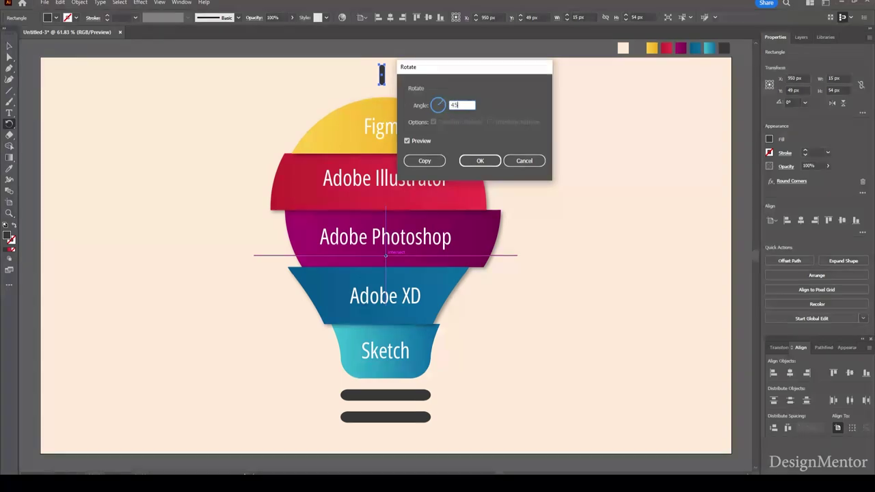
{"action": "left_click", "coordinate": [425, 161]}
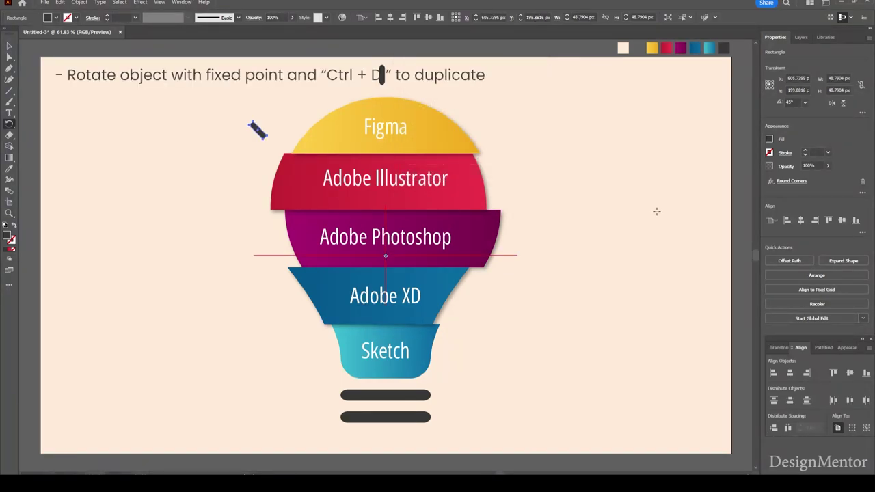
{"action": "key", "text": "ctrl+d"}
{"action": "key", "text": "ctrl+d"}
{"action": "key", "text": "ctrl+d"}
{"action": "key", "text": "ctrl+d"}
{"action": "key", "text": "ctrl+d"}
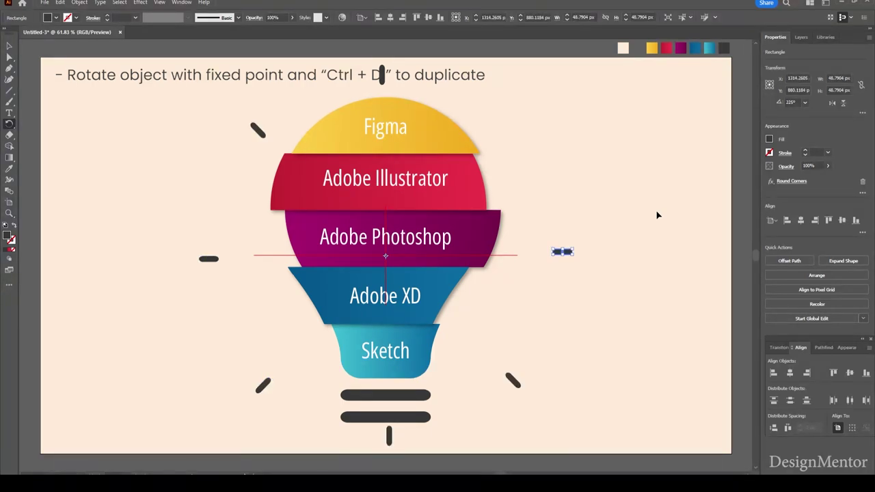
{"action": "key", "text": "ctrl+d"}
{"action": "key", "text": "v"}
Delete both red guide lines and the ray below the bulb base
{"action": "left_click", "coordinate": [562, 365]}
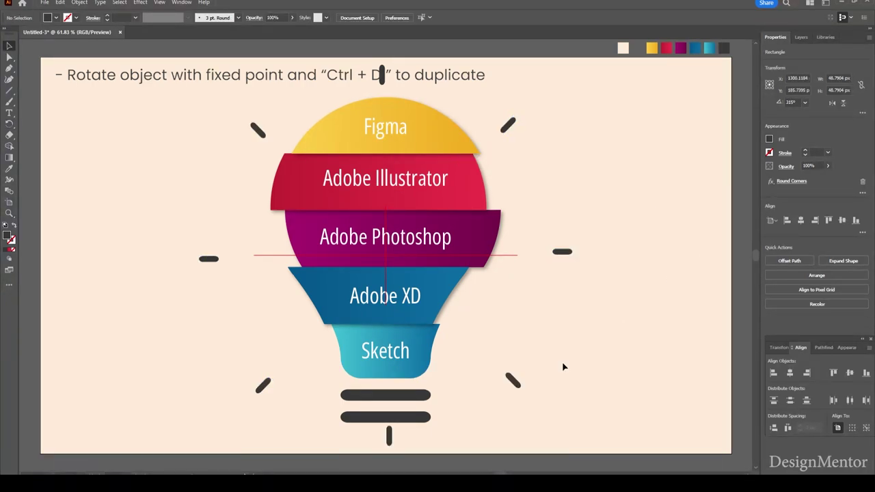
{"action": "left_click", "coordinate": [509, 257]}
{"action": "key", "text": "Delete"}
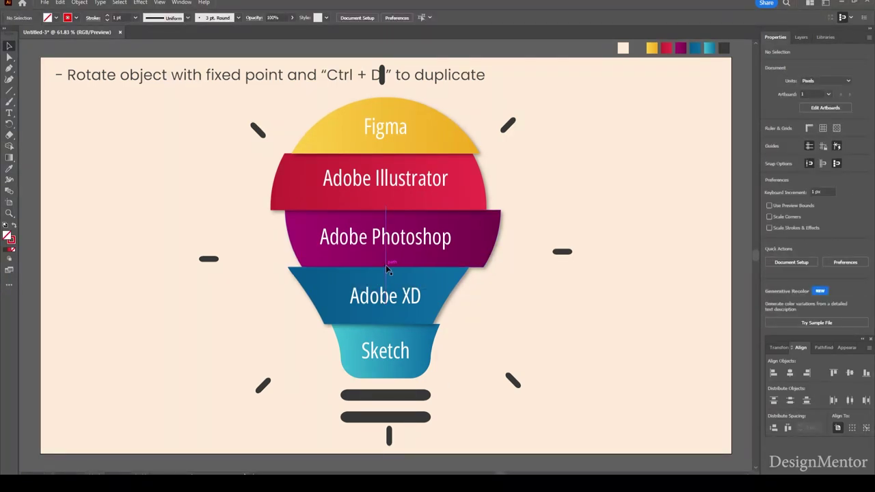
{"action": "left_click", "coordinate": [385, 264]}
{"action": "key", "text": "Delete"}
{"action": "left_click", "coordinate": [388, 435]}
{"action": "key", "text": "Delete"}
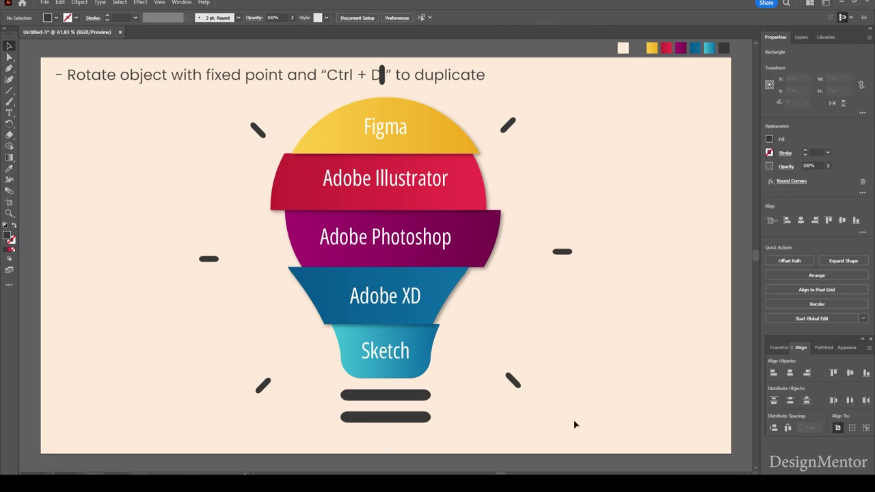